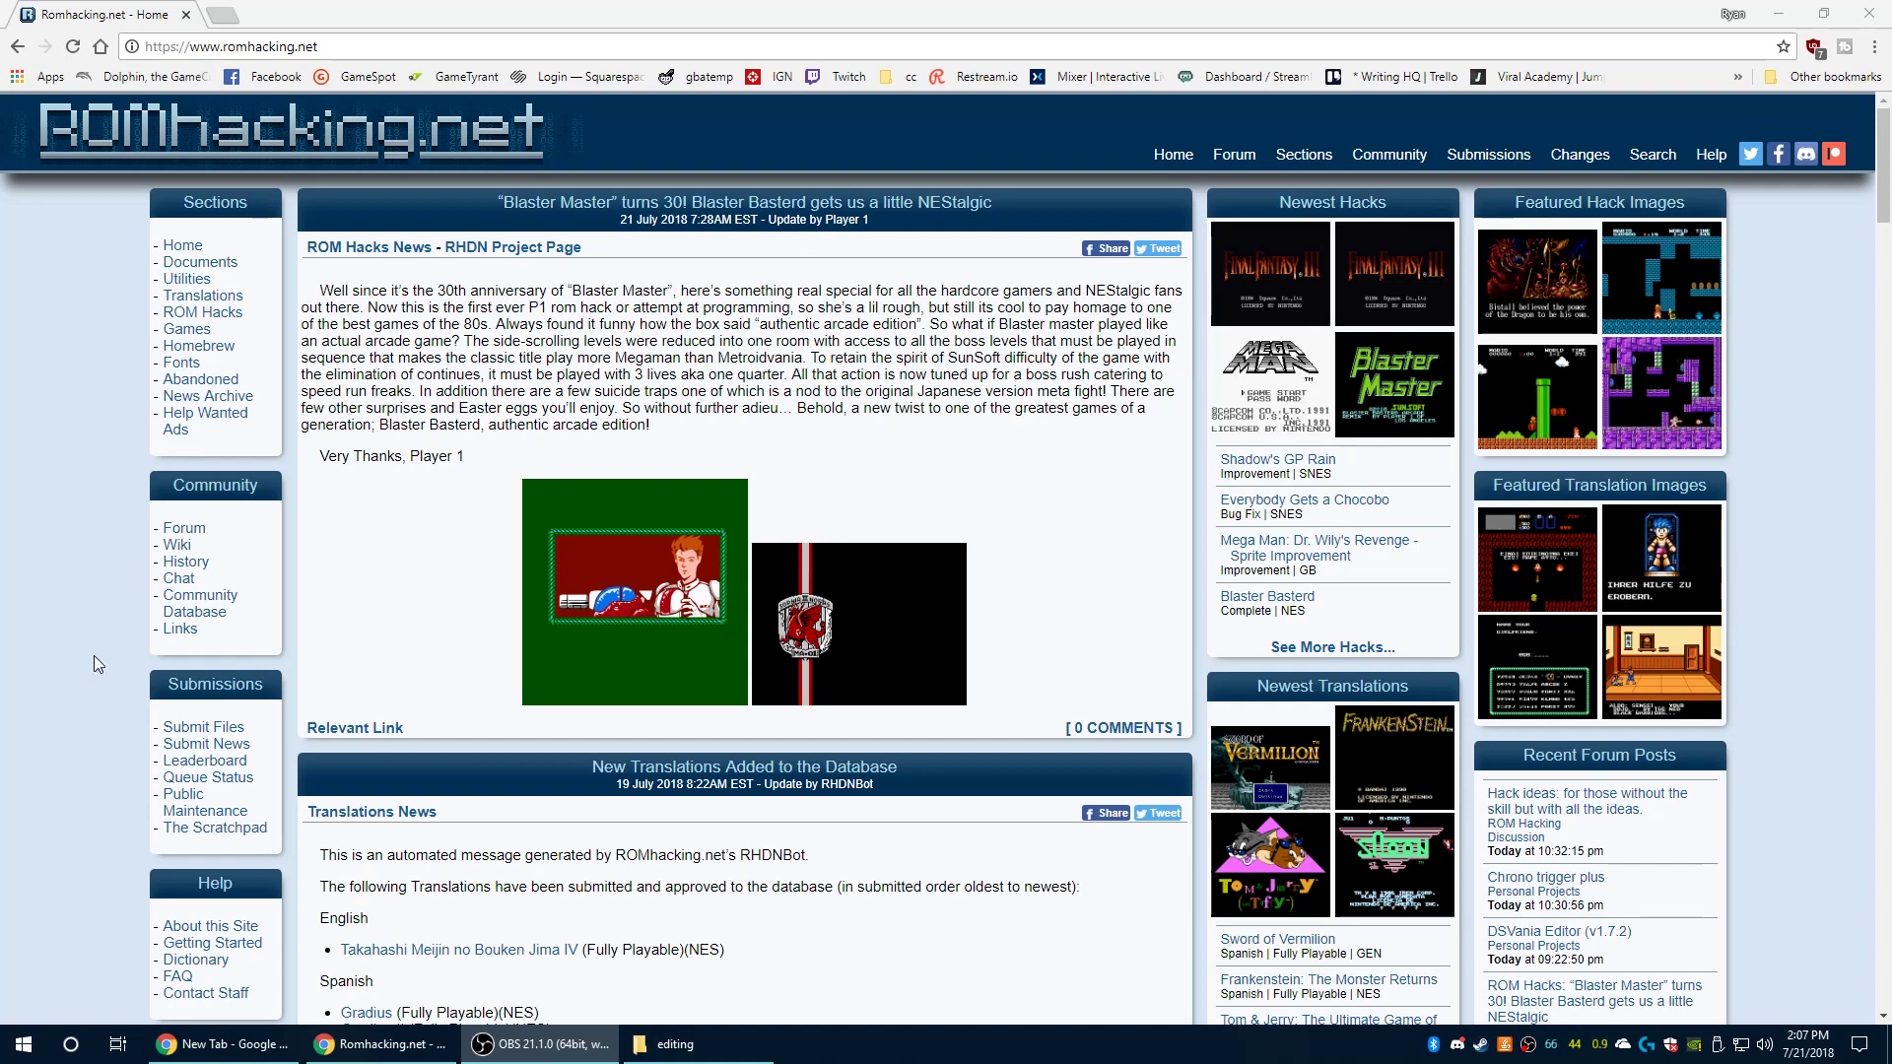
Bring Chrome forward and open ROMhacking.net's ROM Hacks listing of 3694 hacks
click(87, 553)
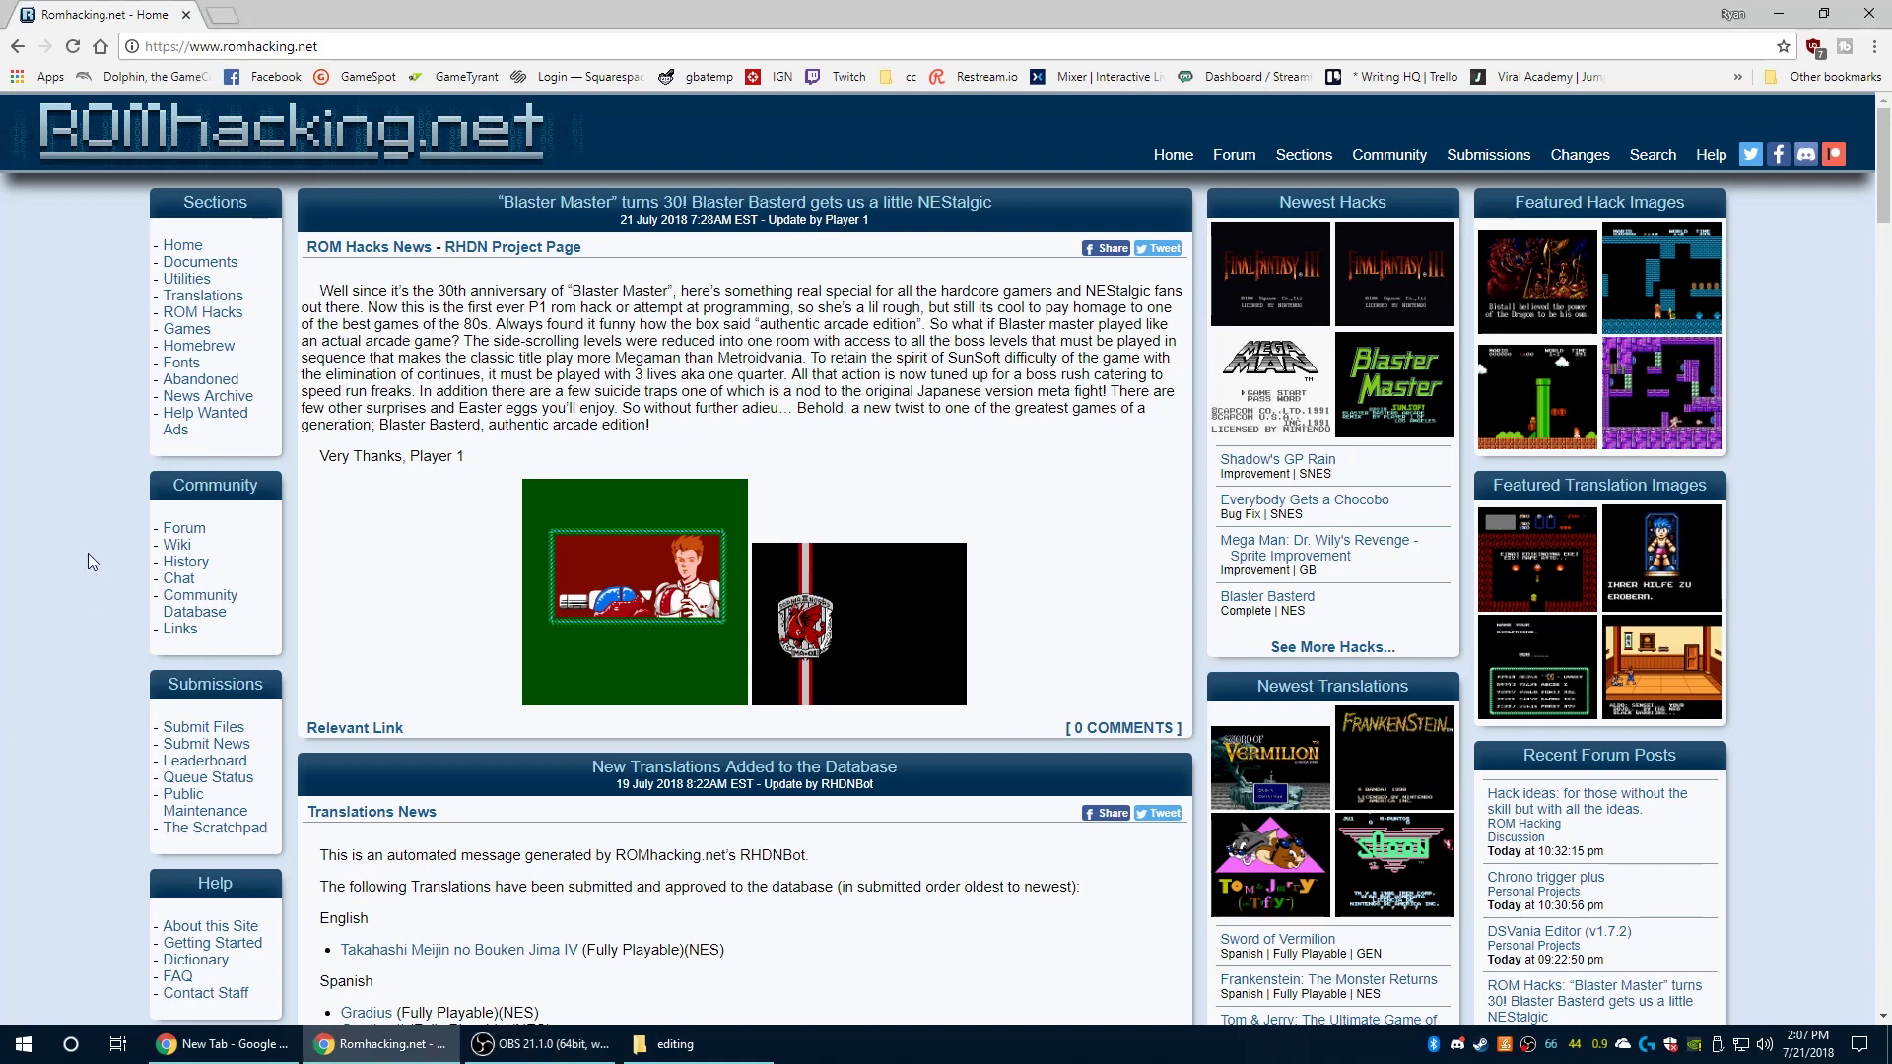
click(221, 311)
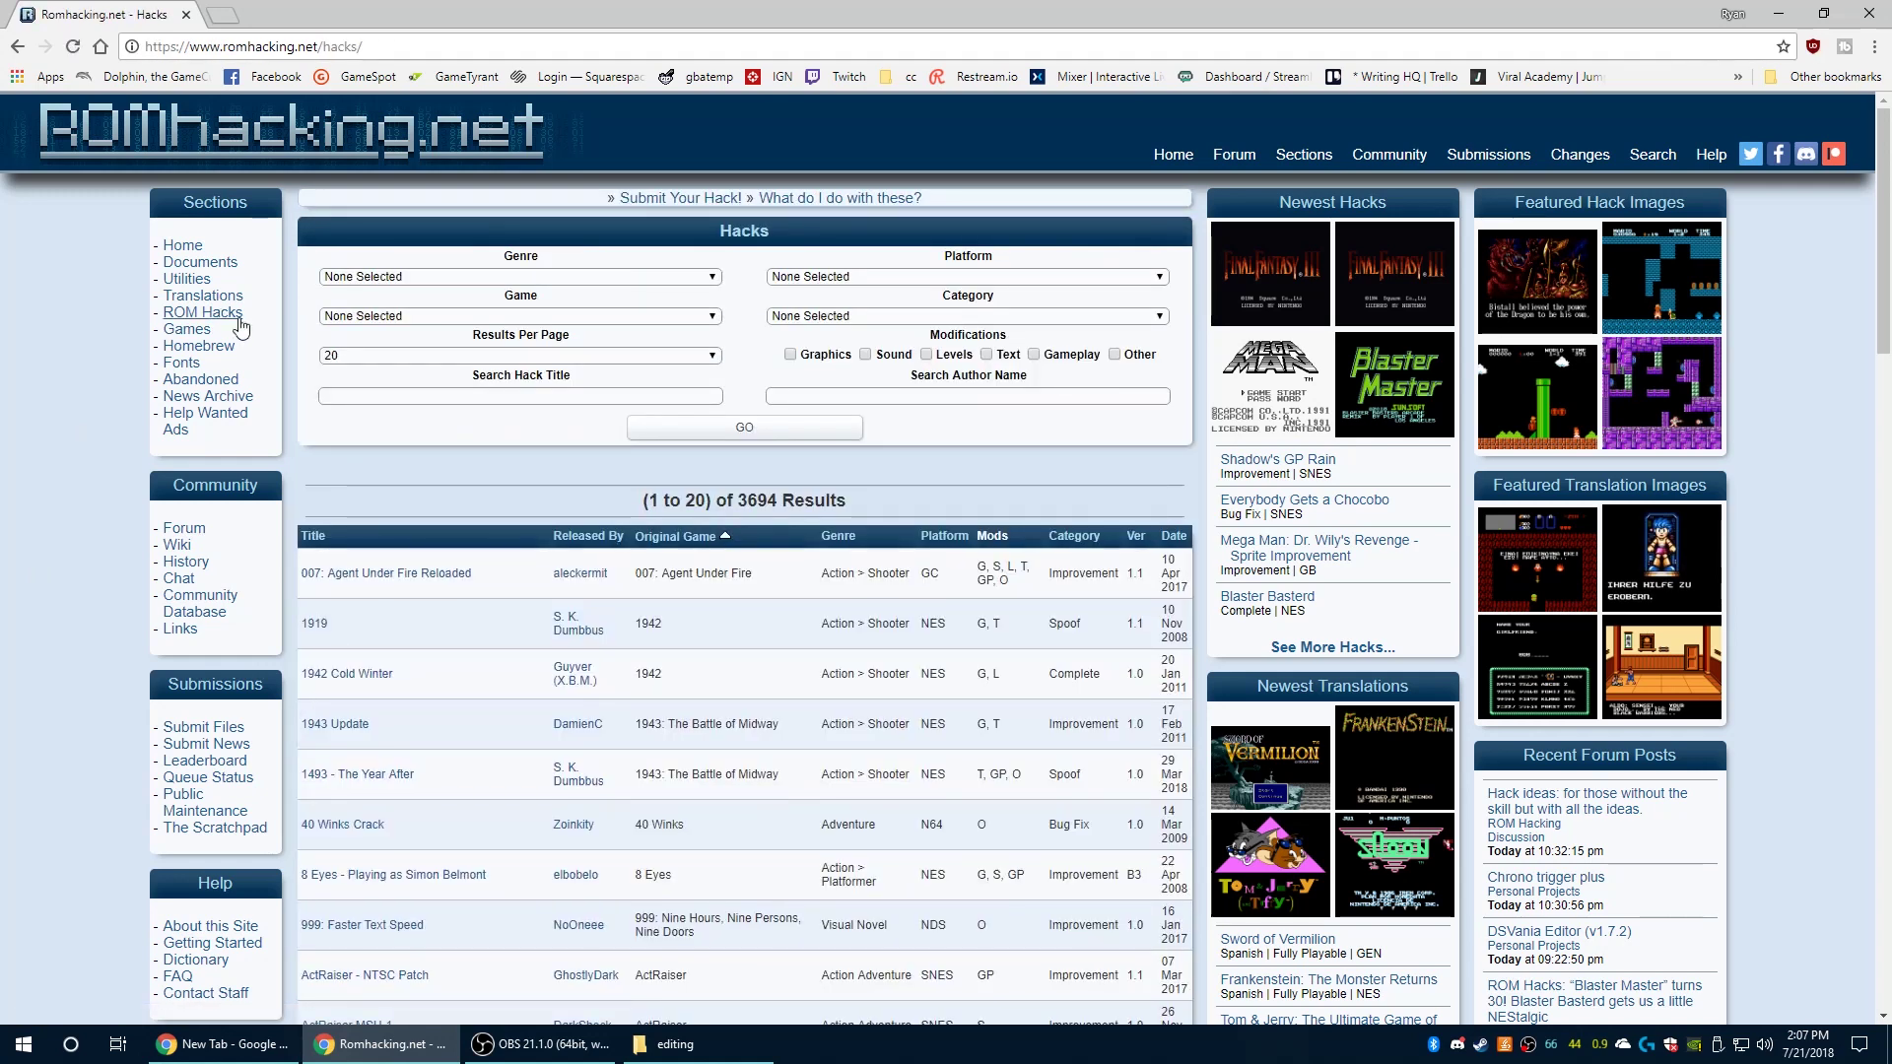
Filter the hack list to Super Nintendo platform with Sound modifications and apply it
click(949, 276)
scroll(860, 439, down, 12)
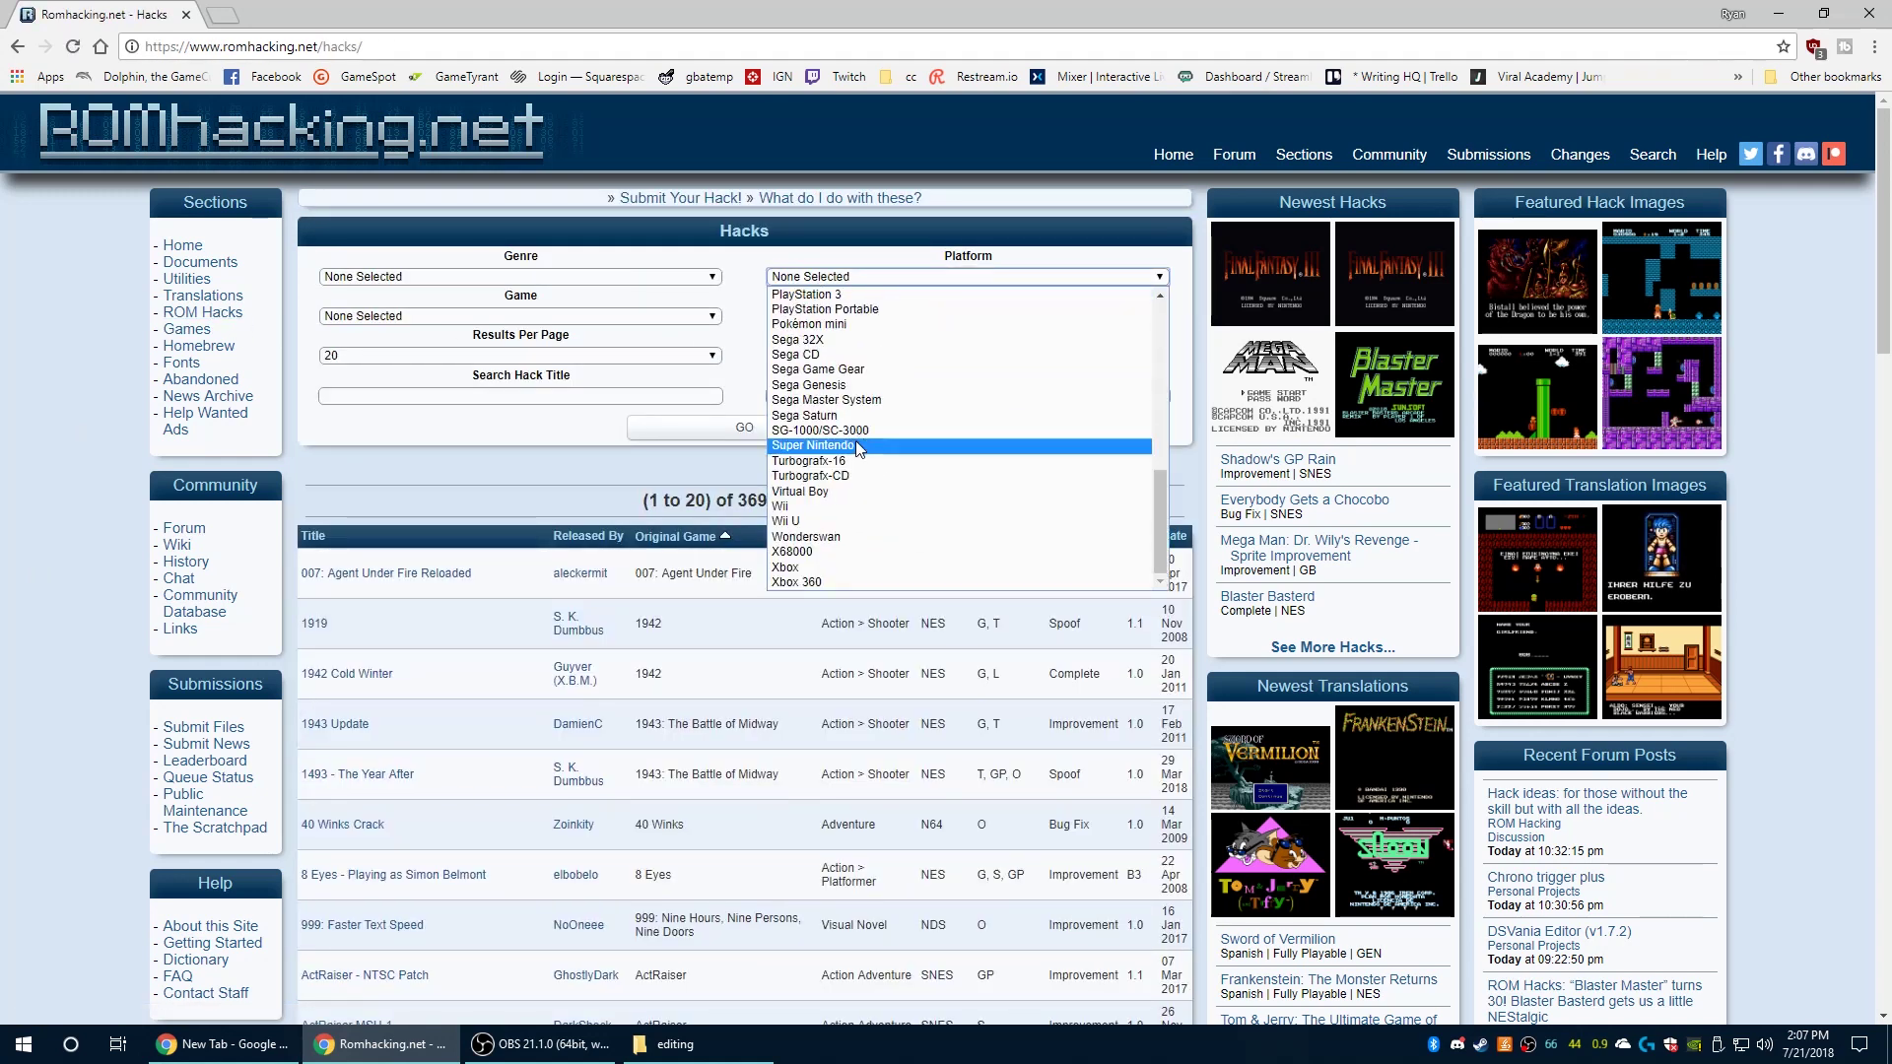
click(857, 446)
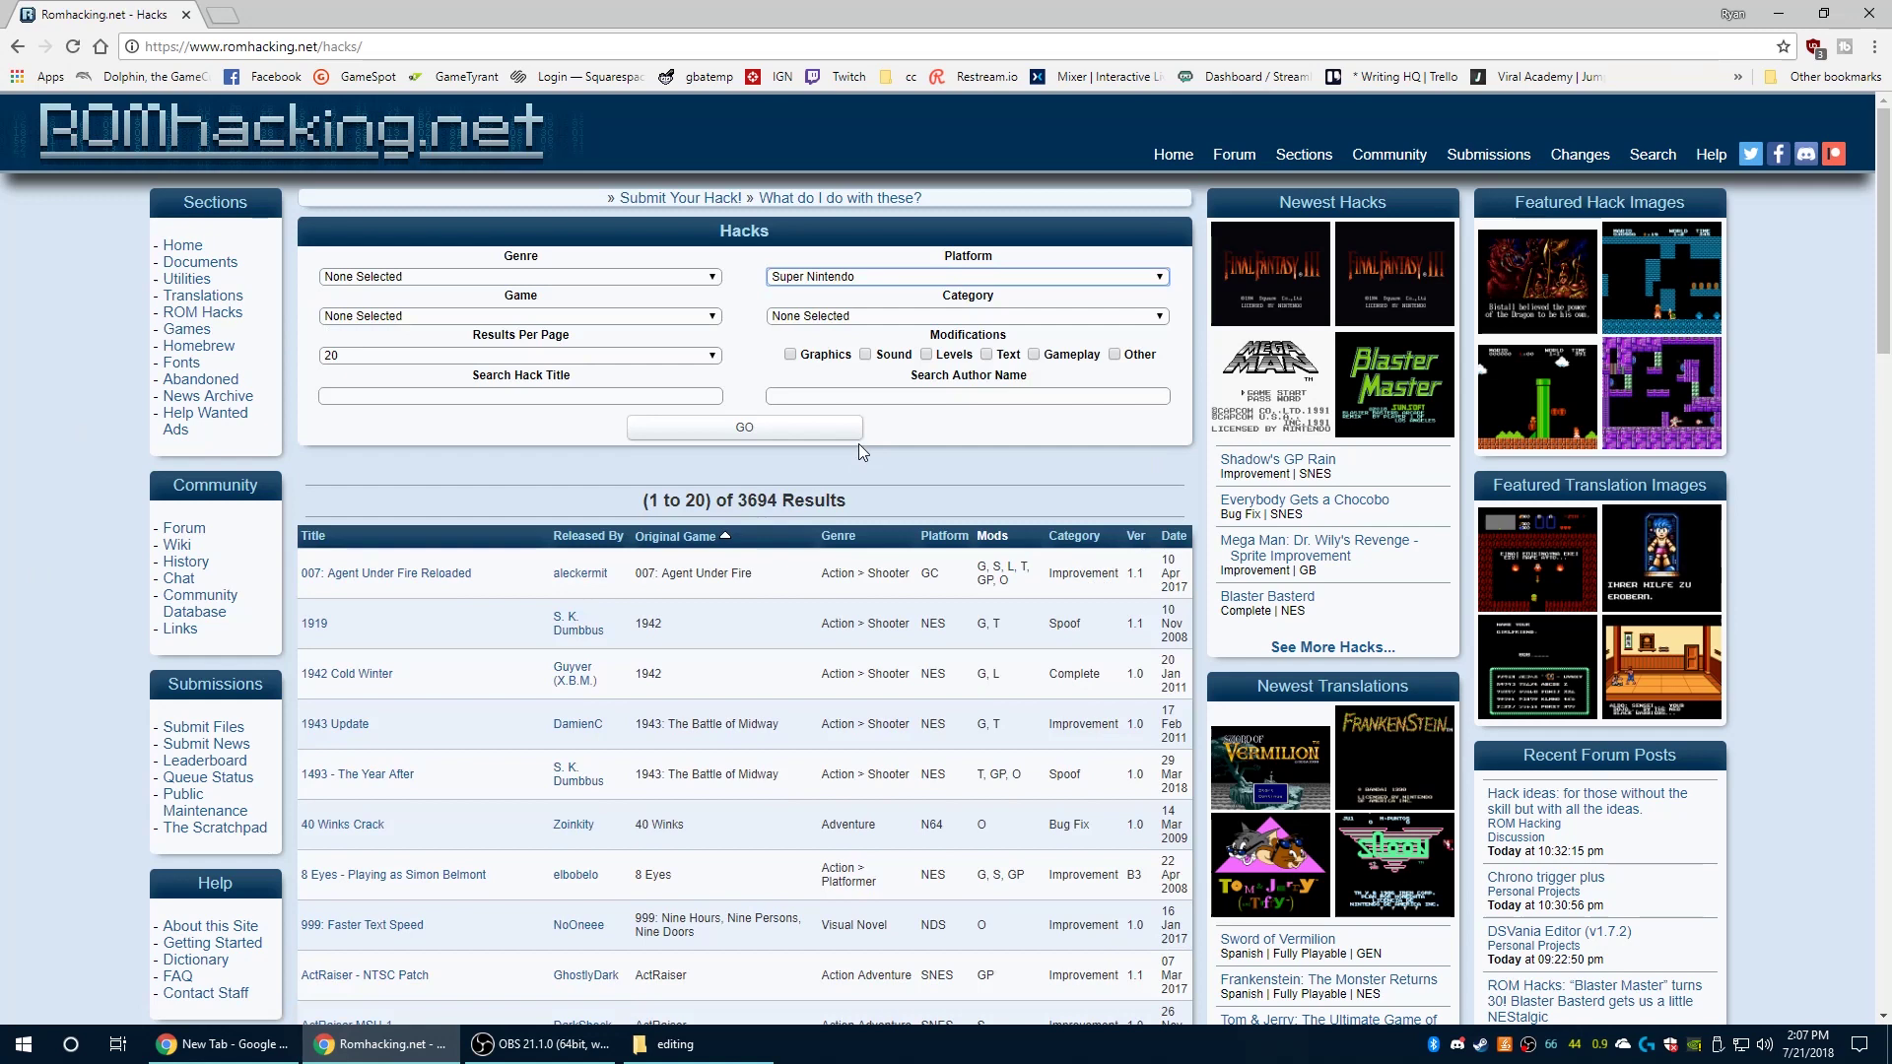
click(867, 317)
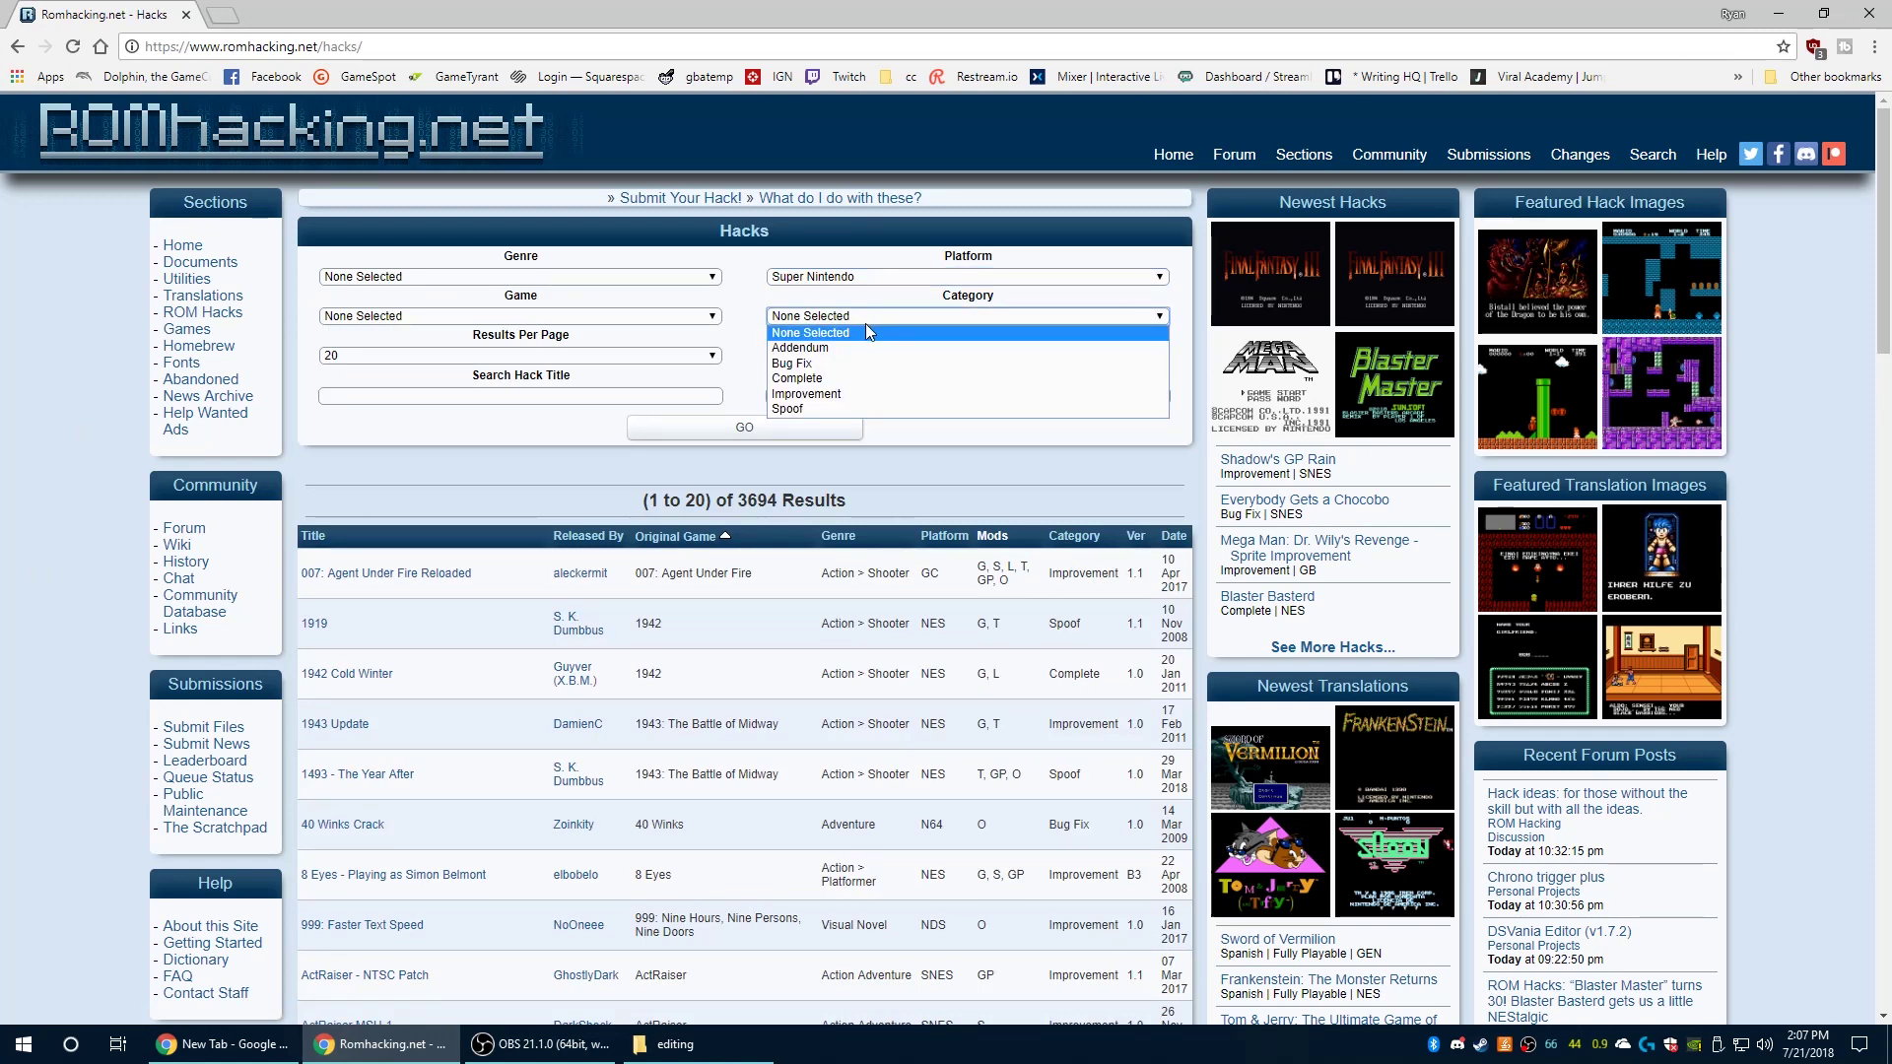
click(865, 323)
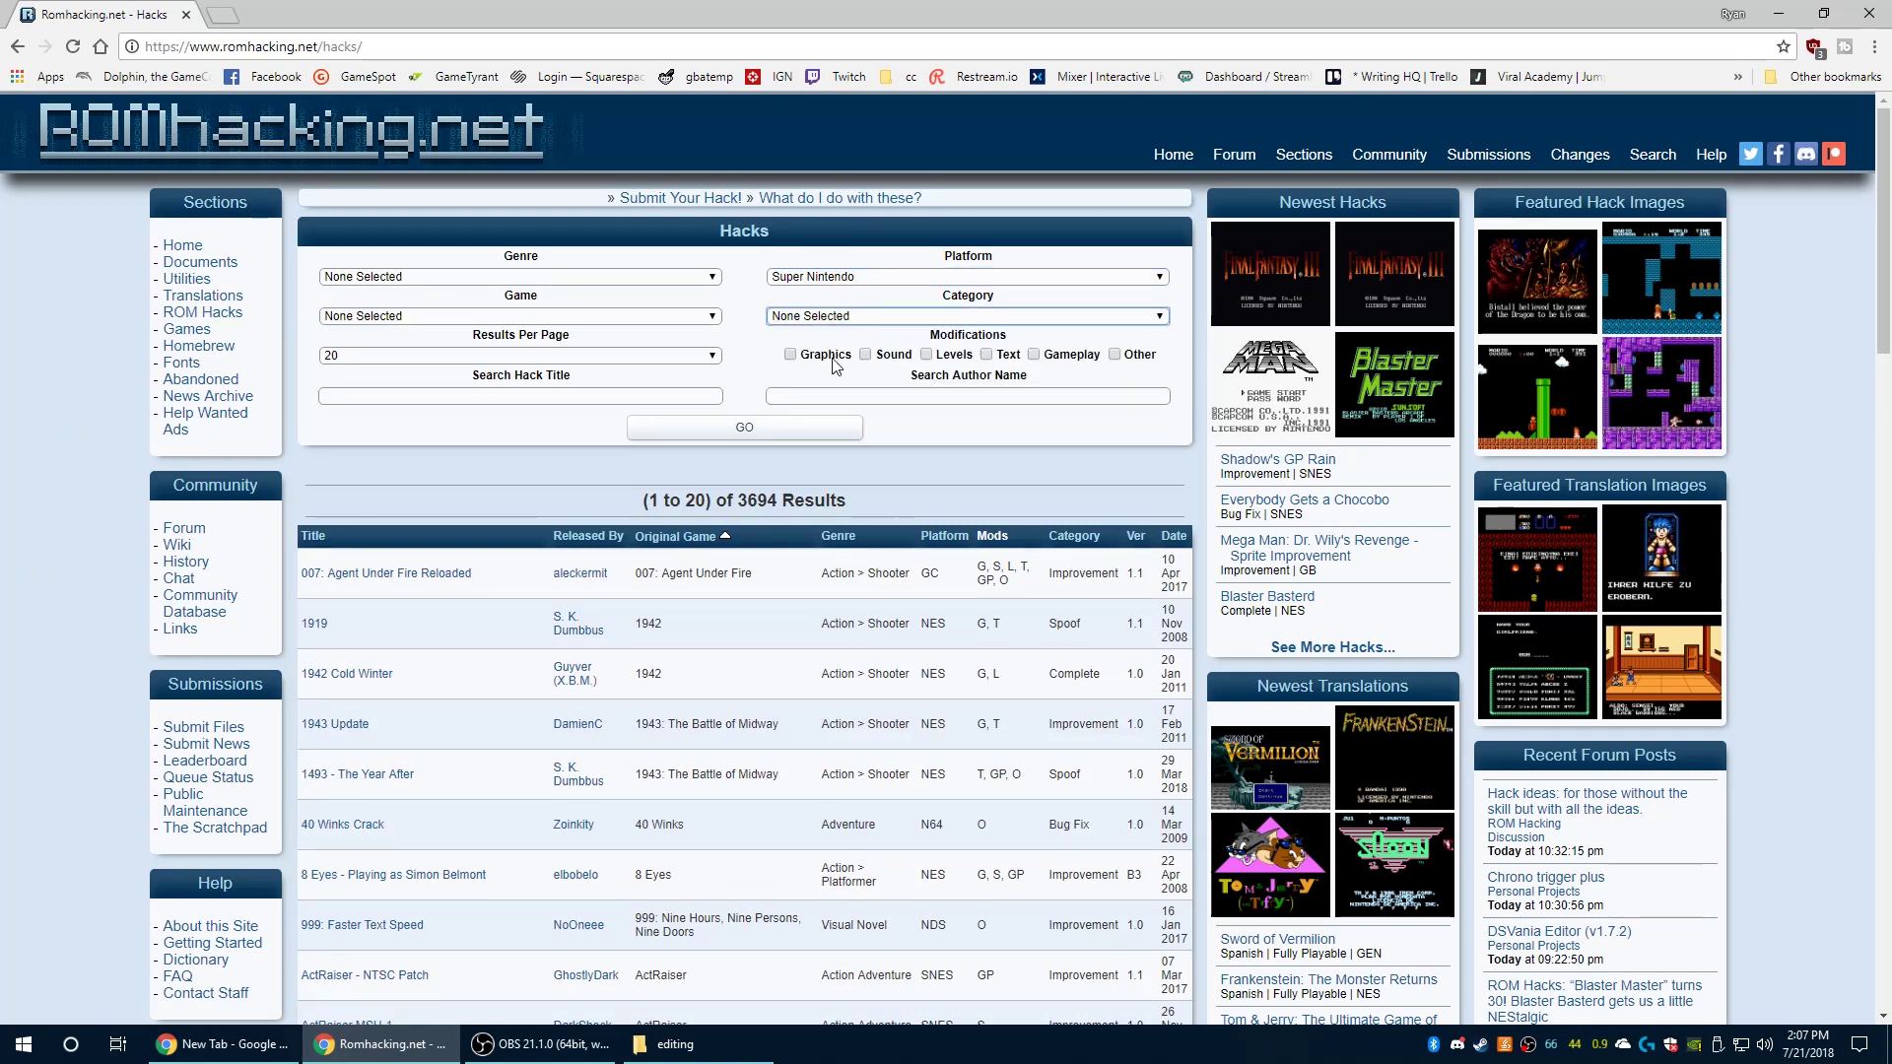
click(878, 368)
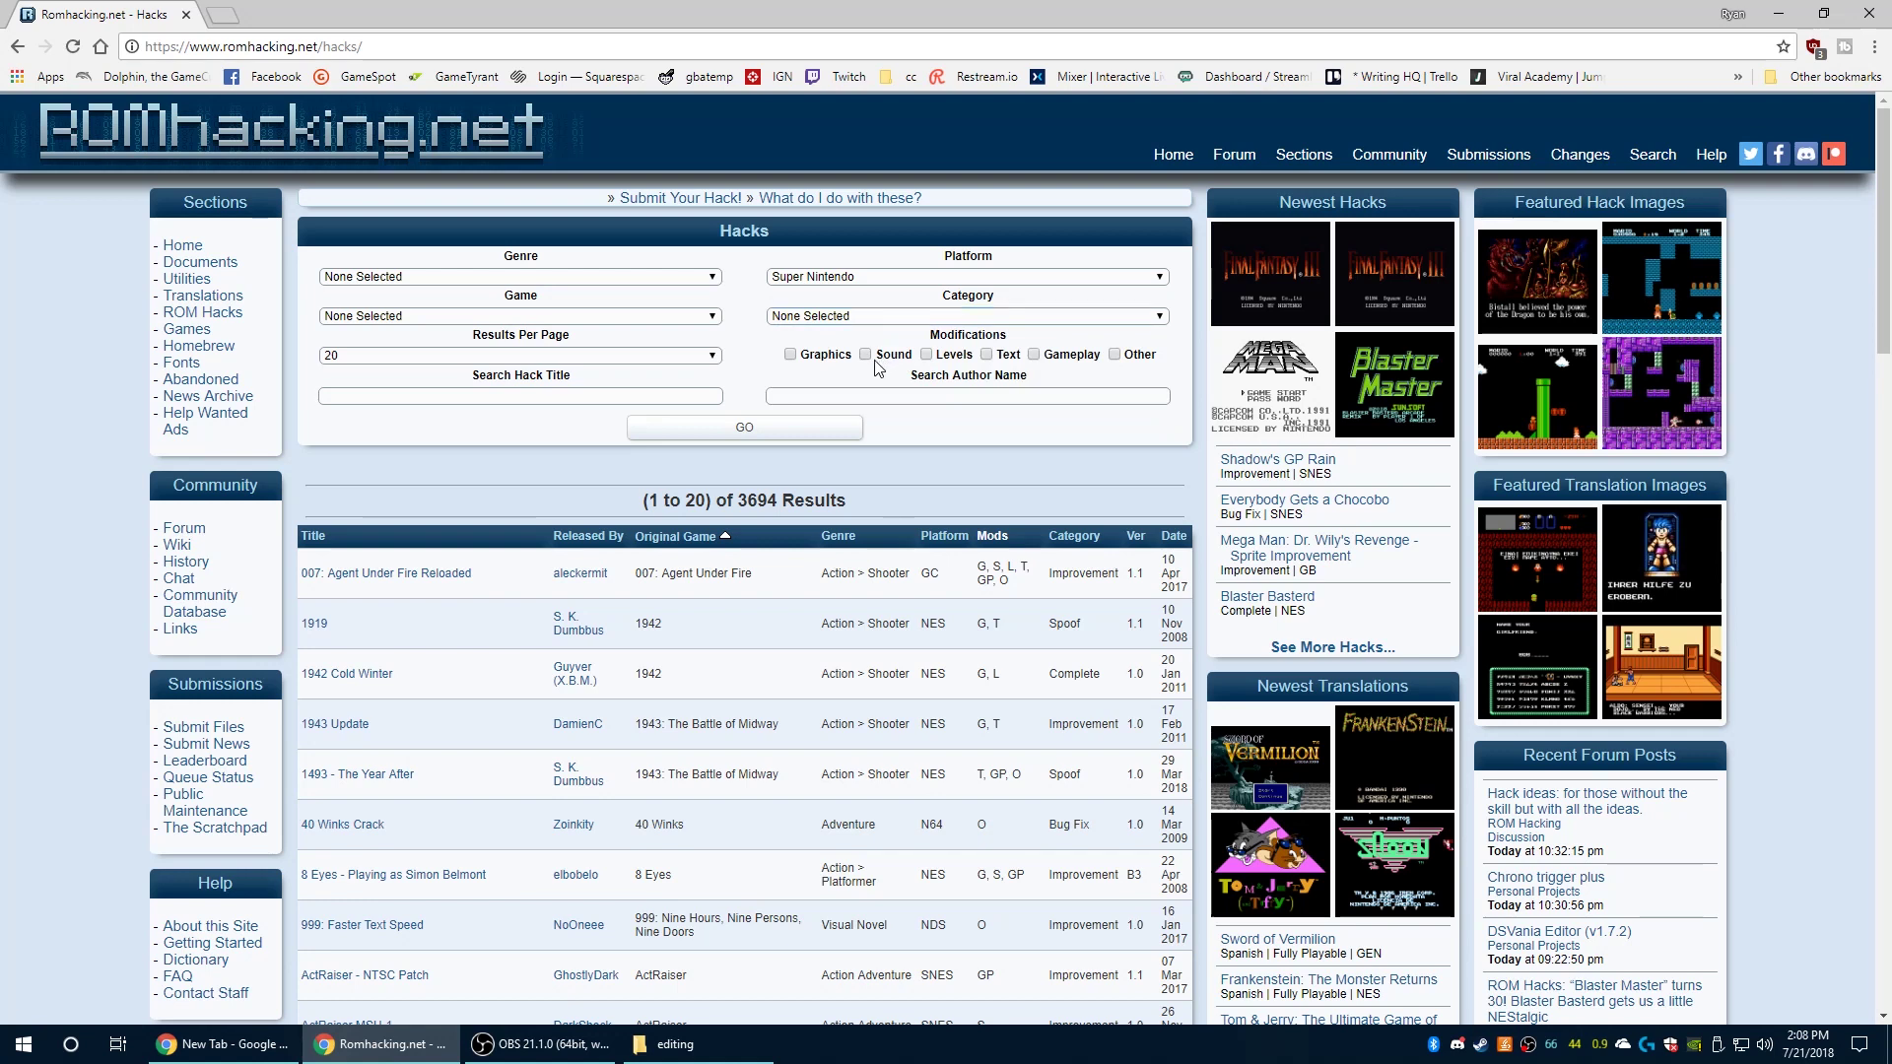
click(845, 422)
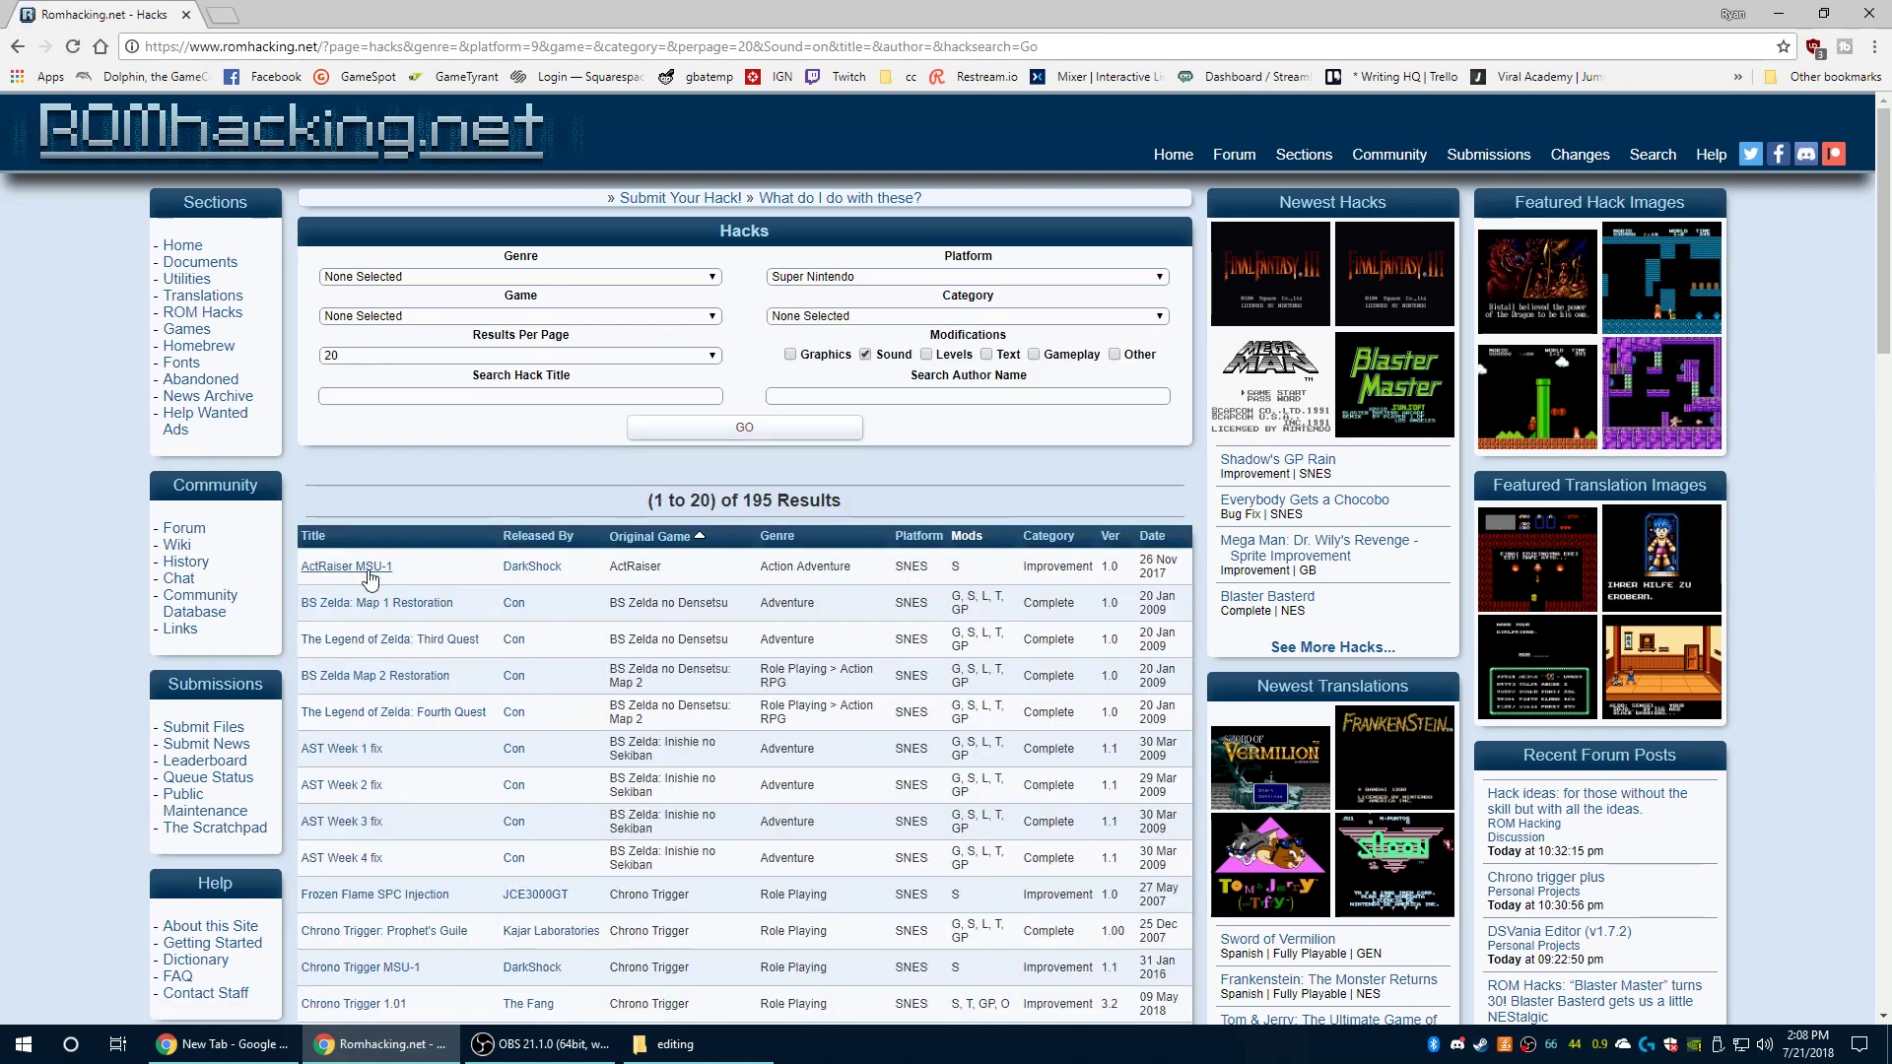
Page through the 195 filtered results to page 3 (results 41–60)
scroll(376, 706, down, 2)
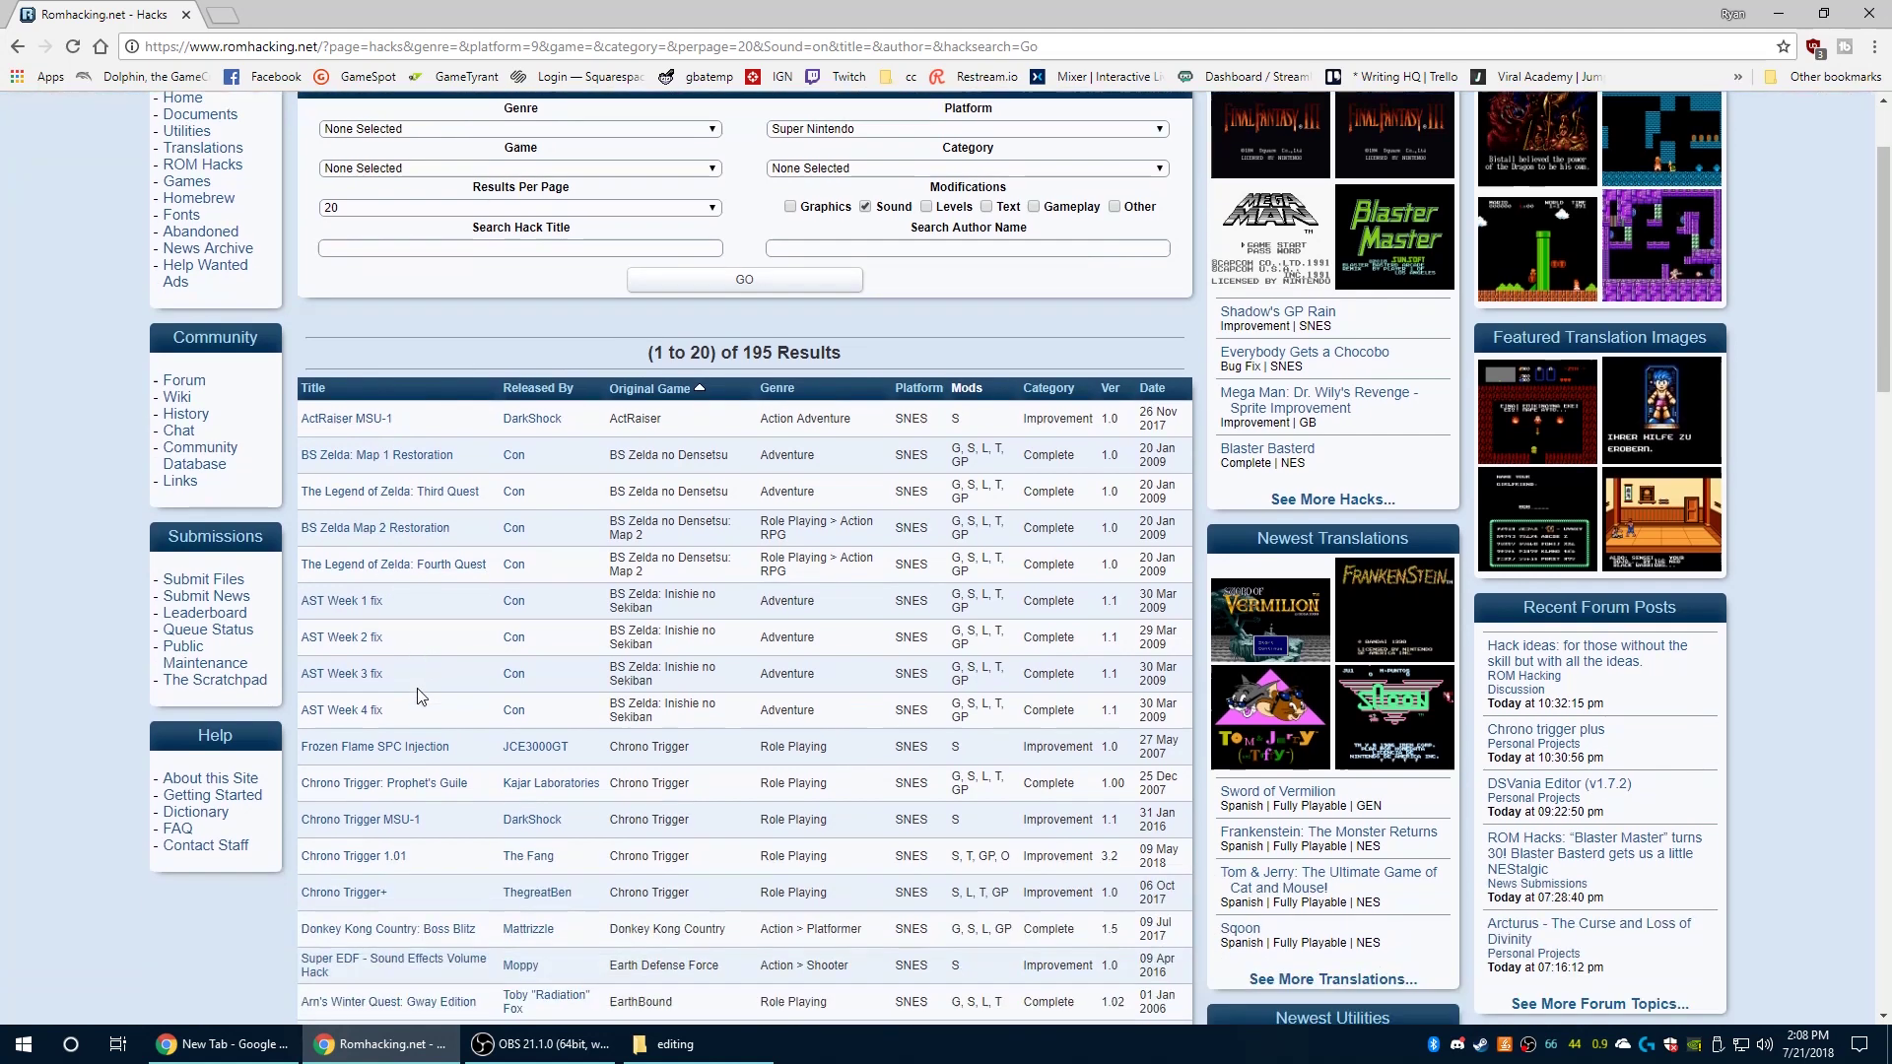
scroll(449, 693, down, 3)
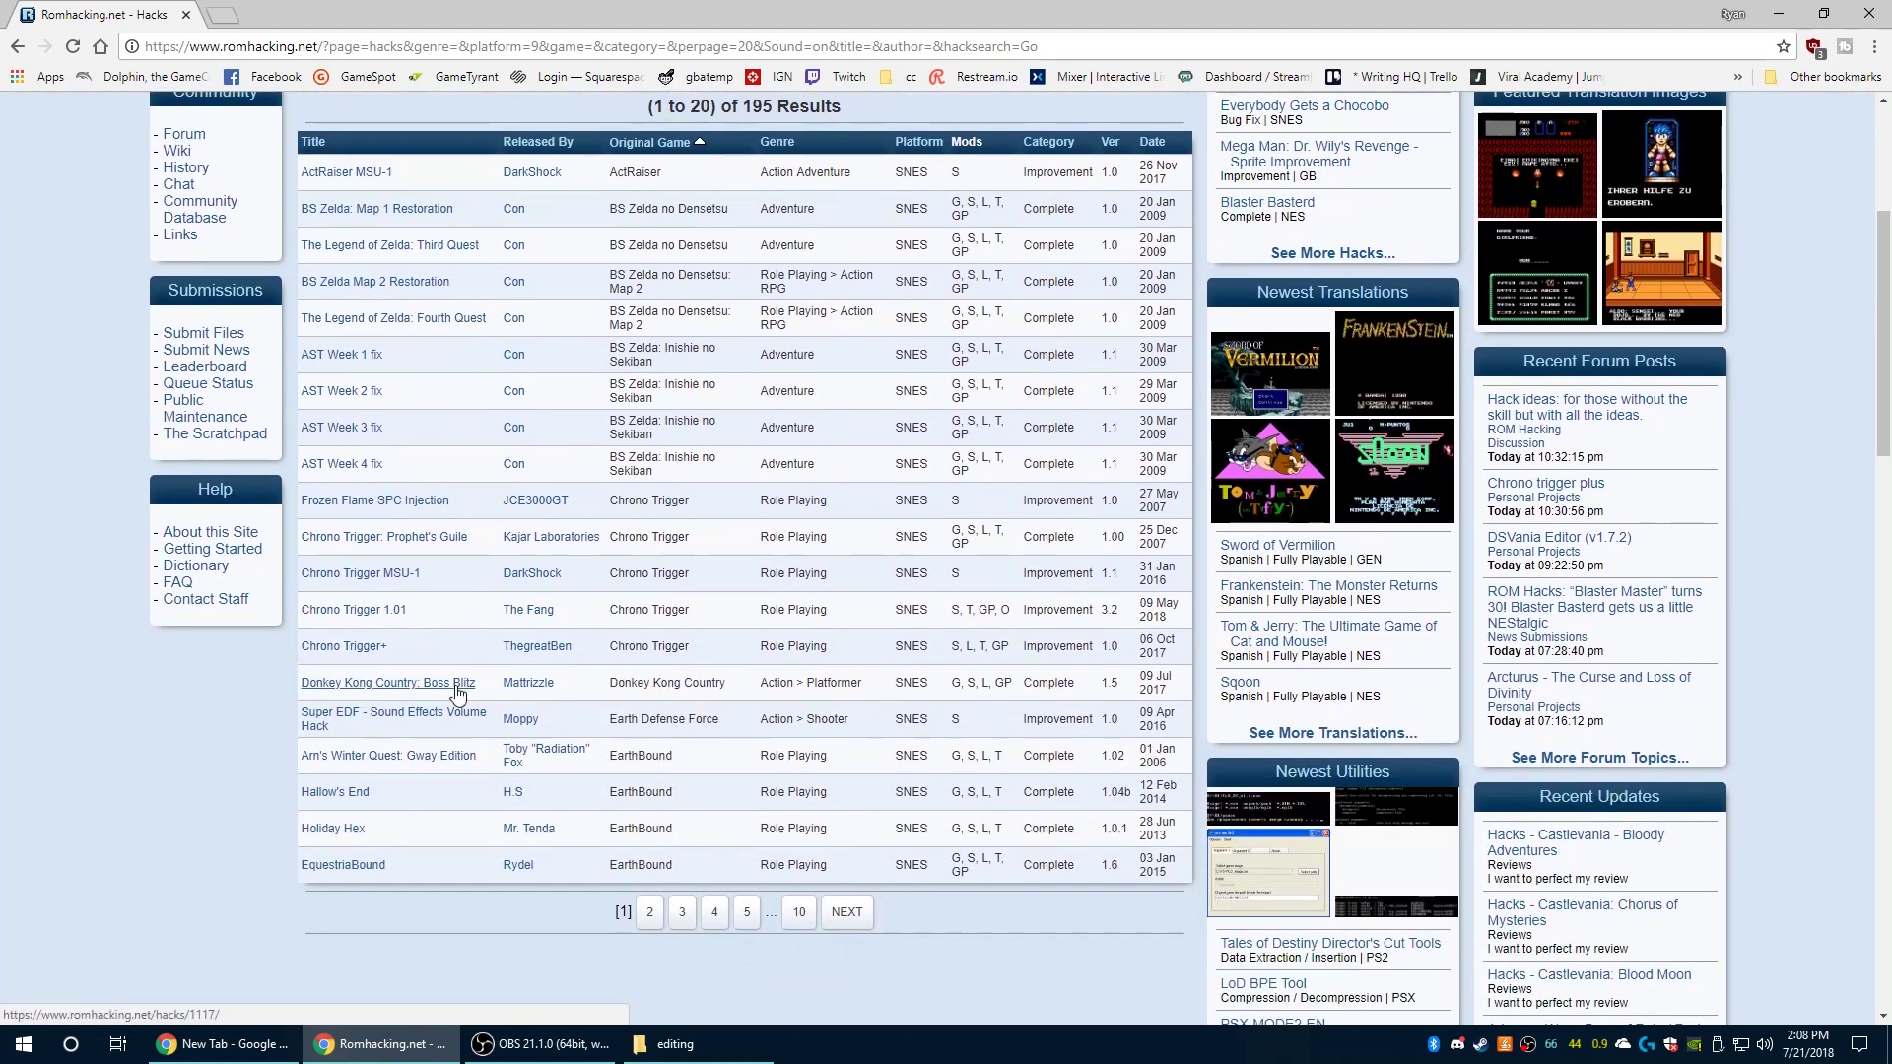
scroll(456, 690, down, 1)
click(653, 815)
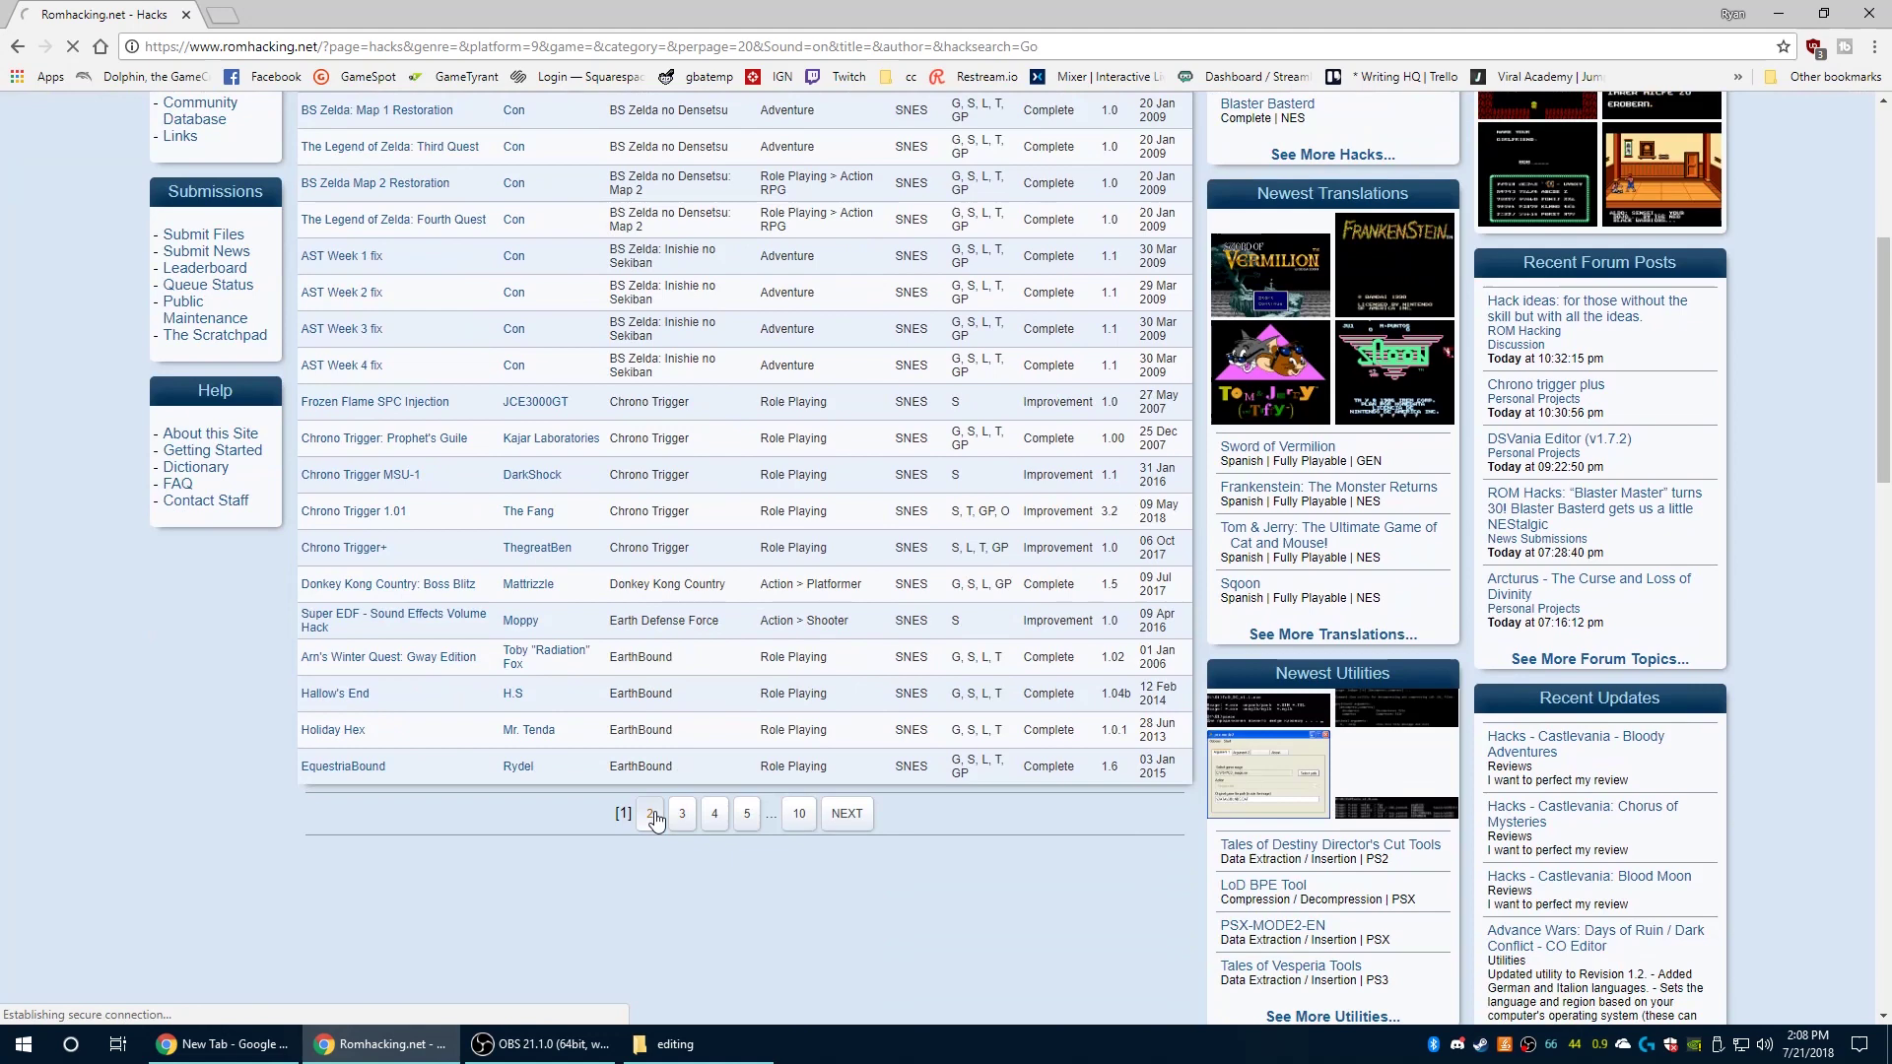
scroll(489, 560, down, 2)
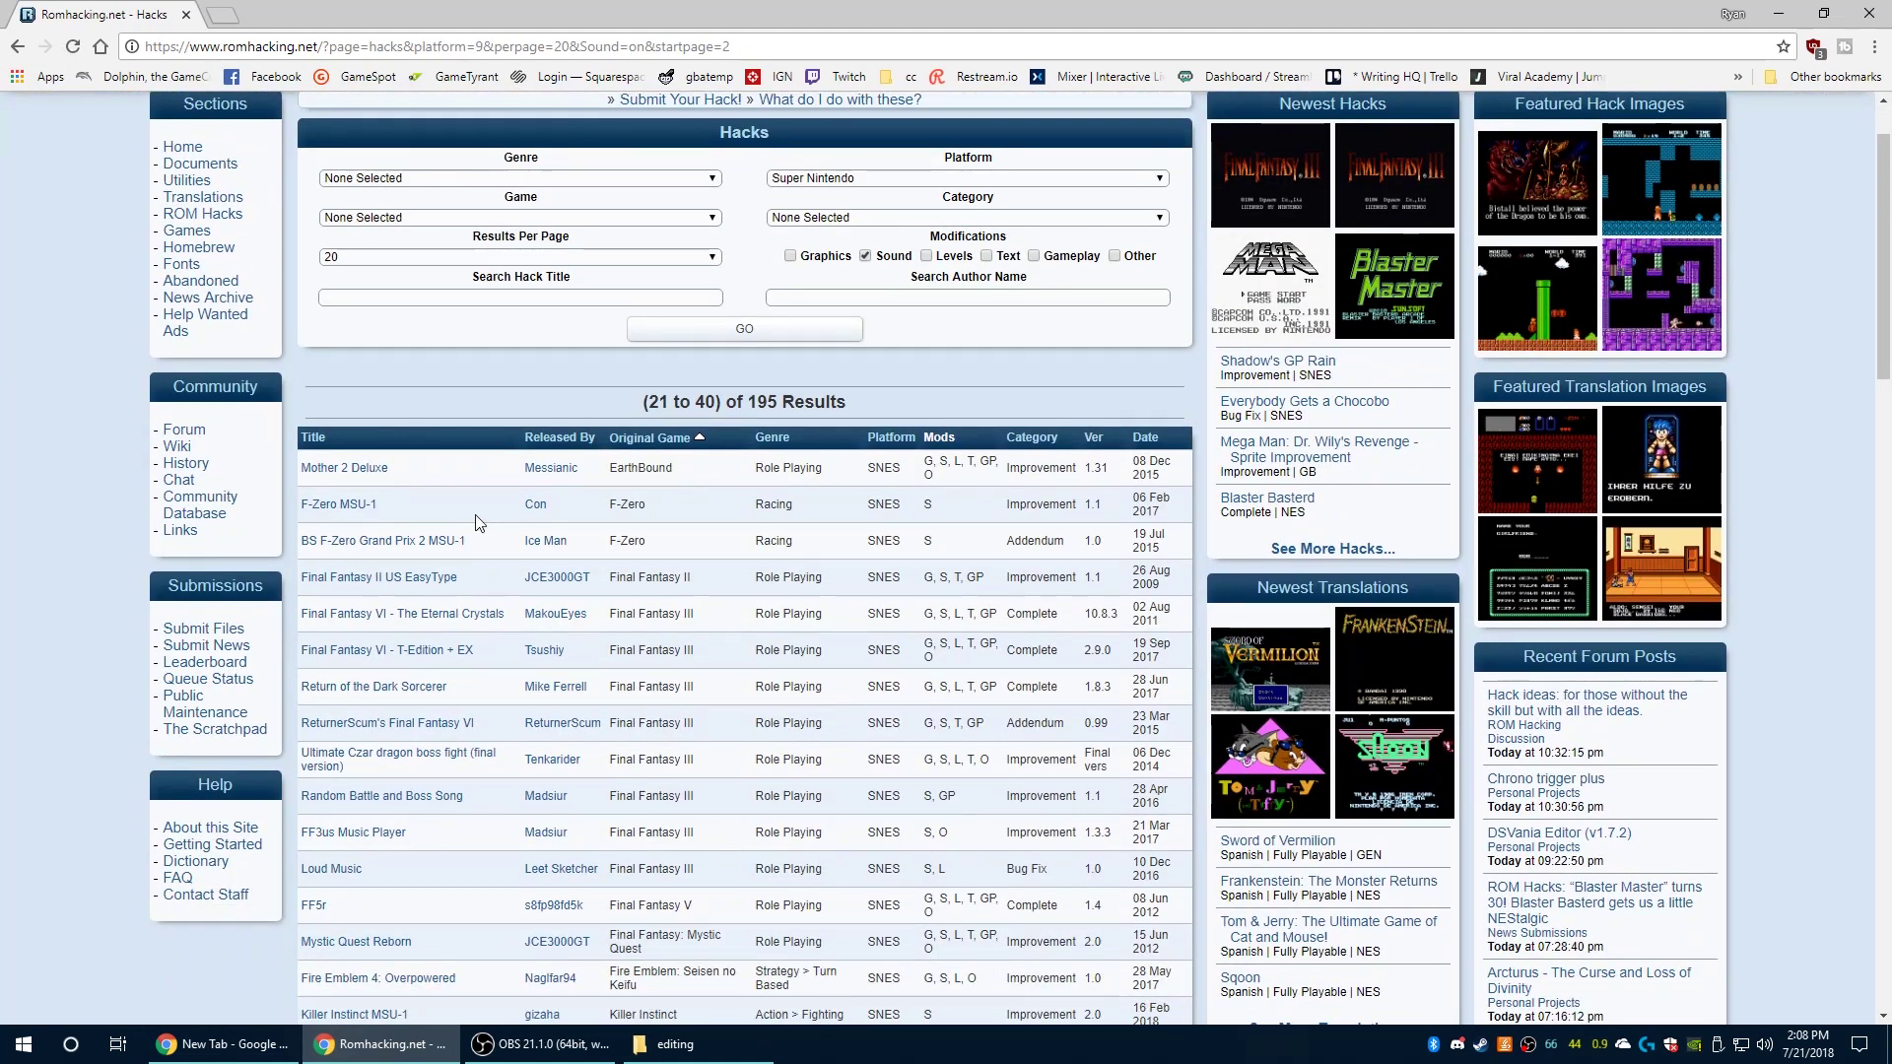
scroll(493, 518, down, 3)
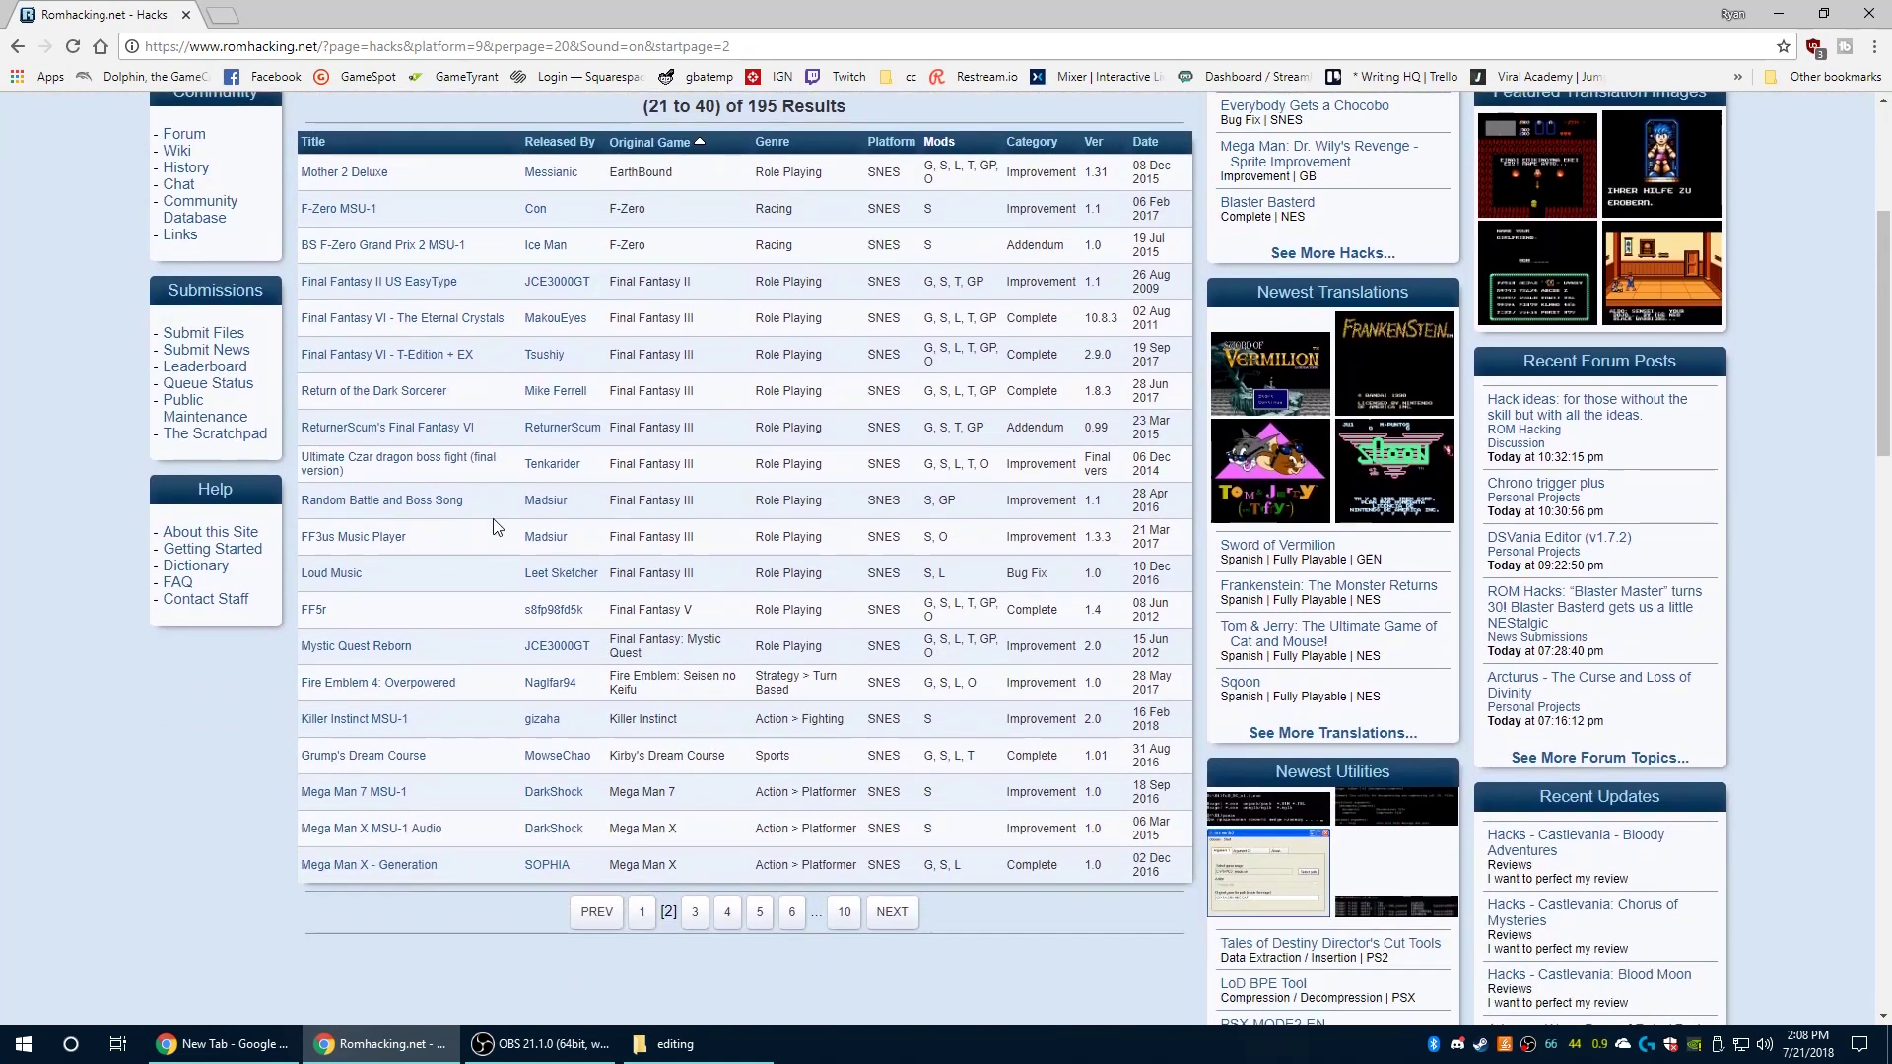
scroll(496, 532, down, 1)
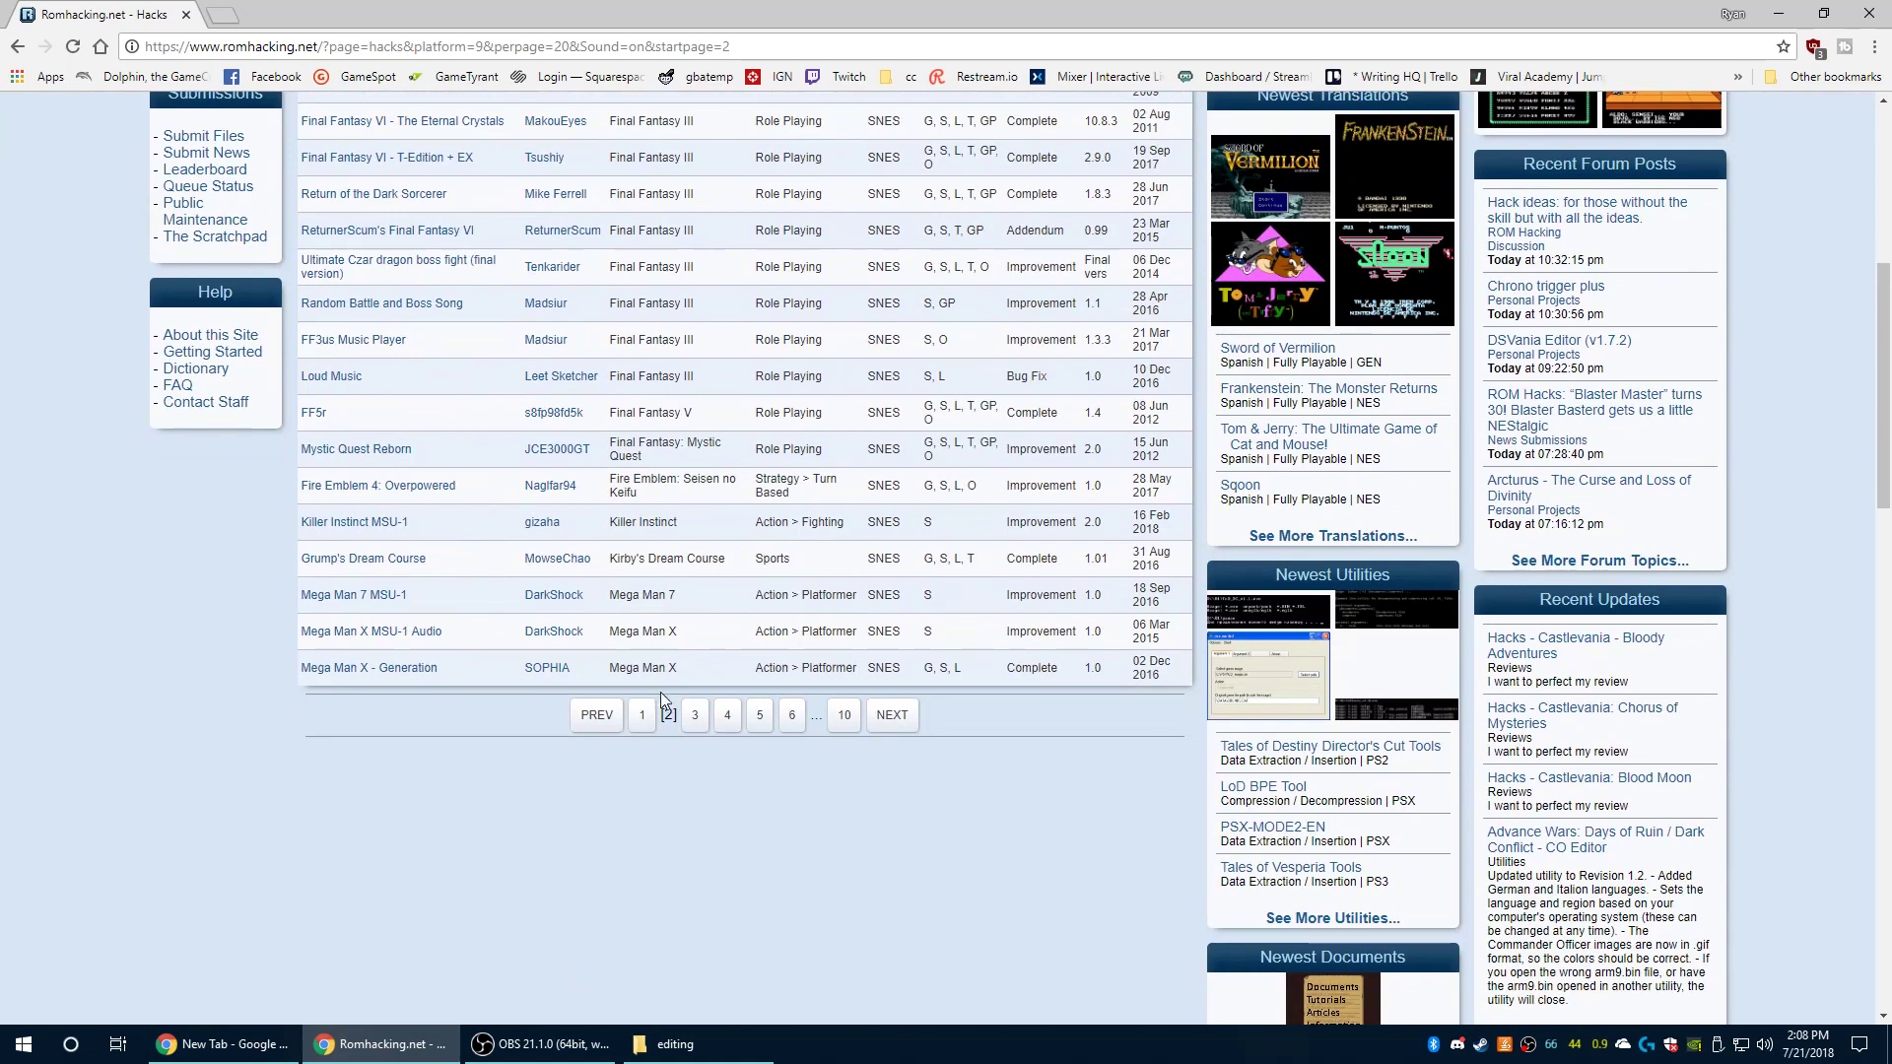
click(695, 715)
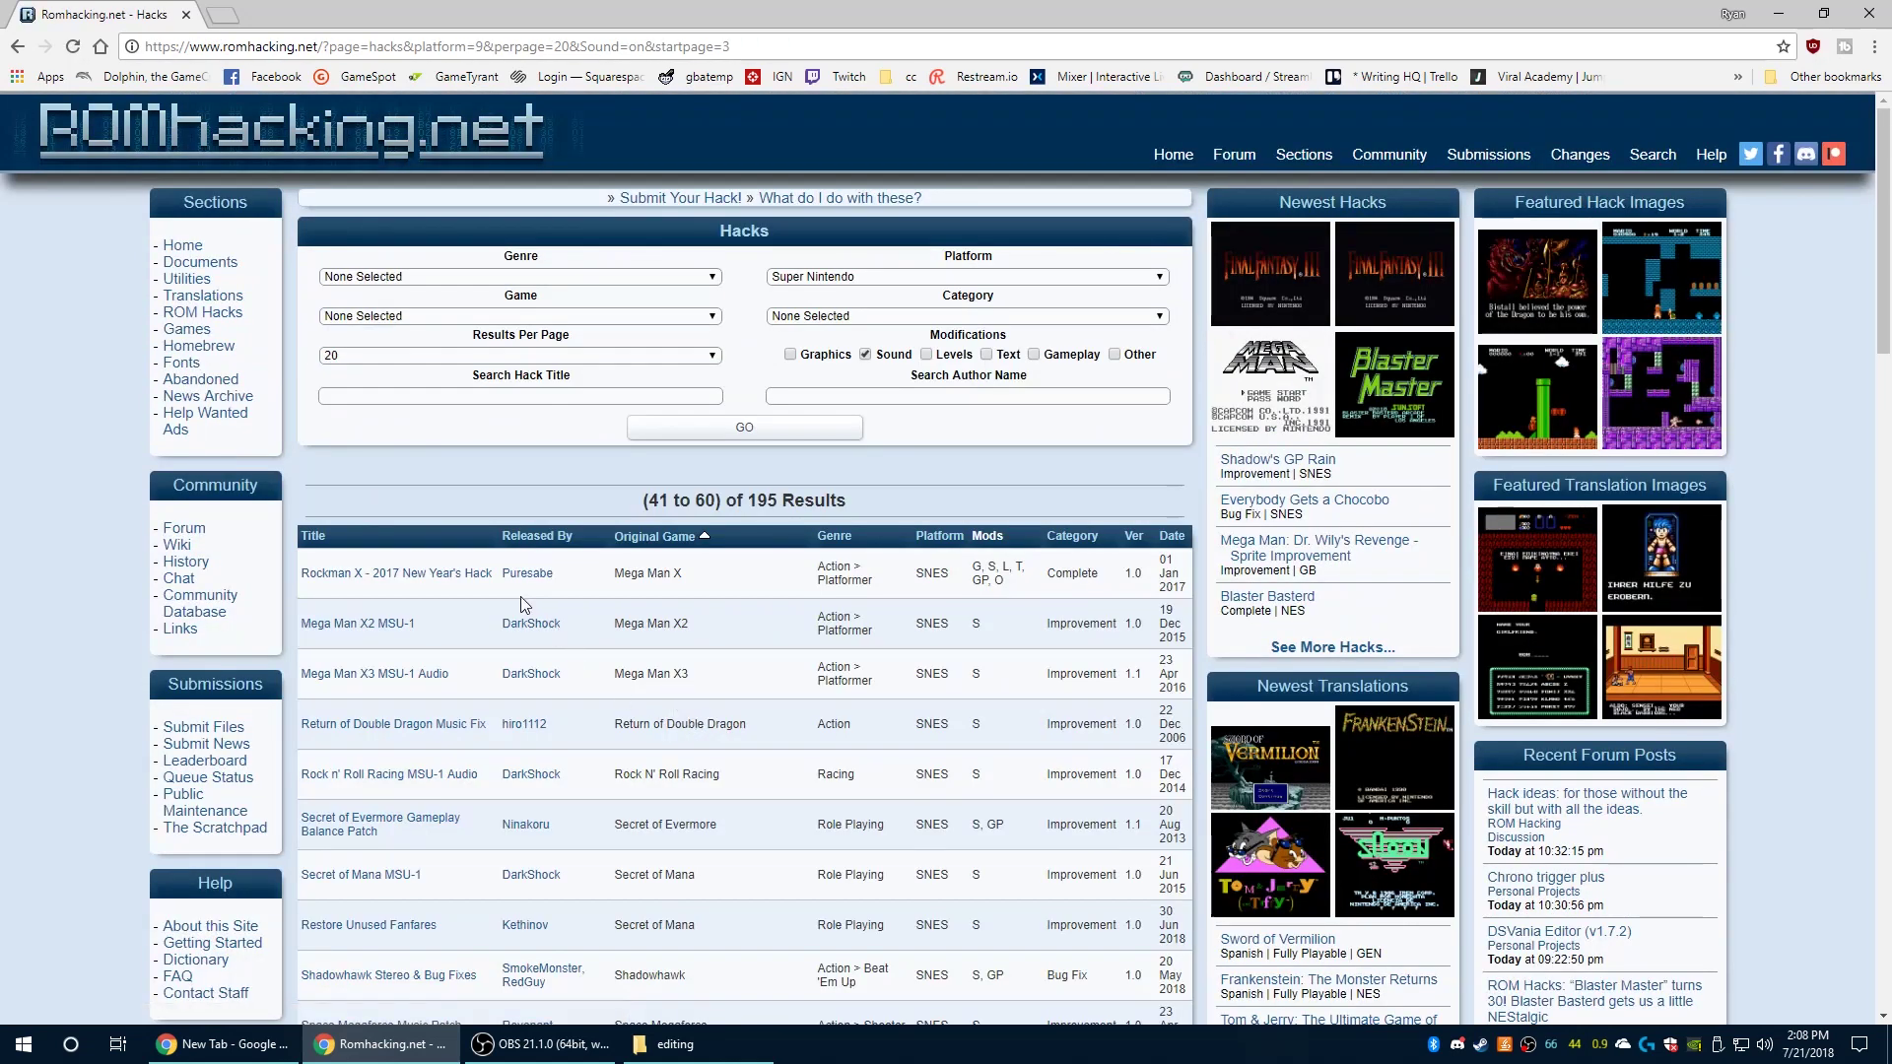
scroll(473, 587, down, 3)
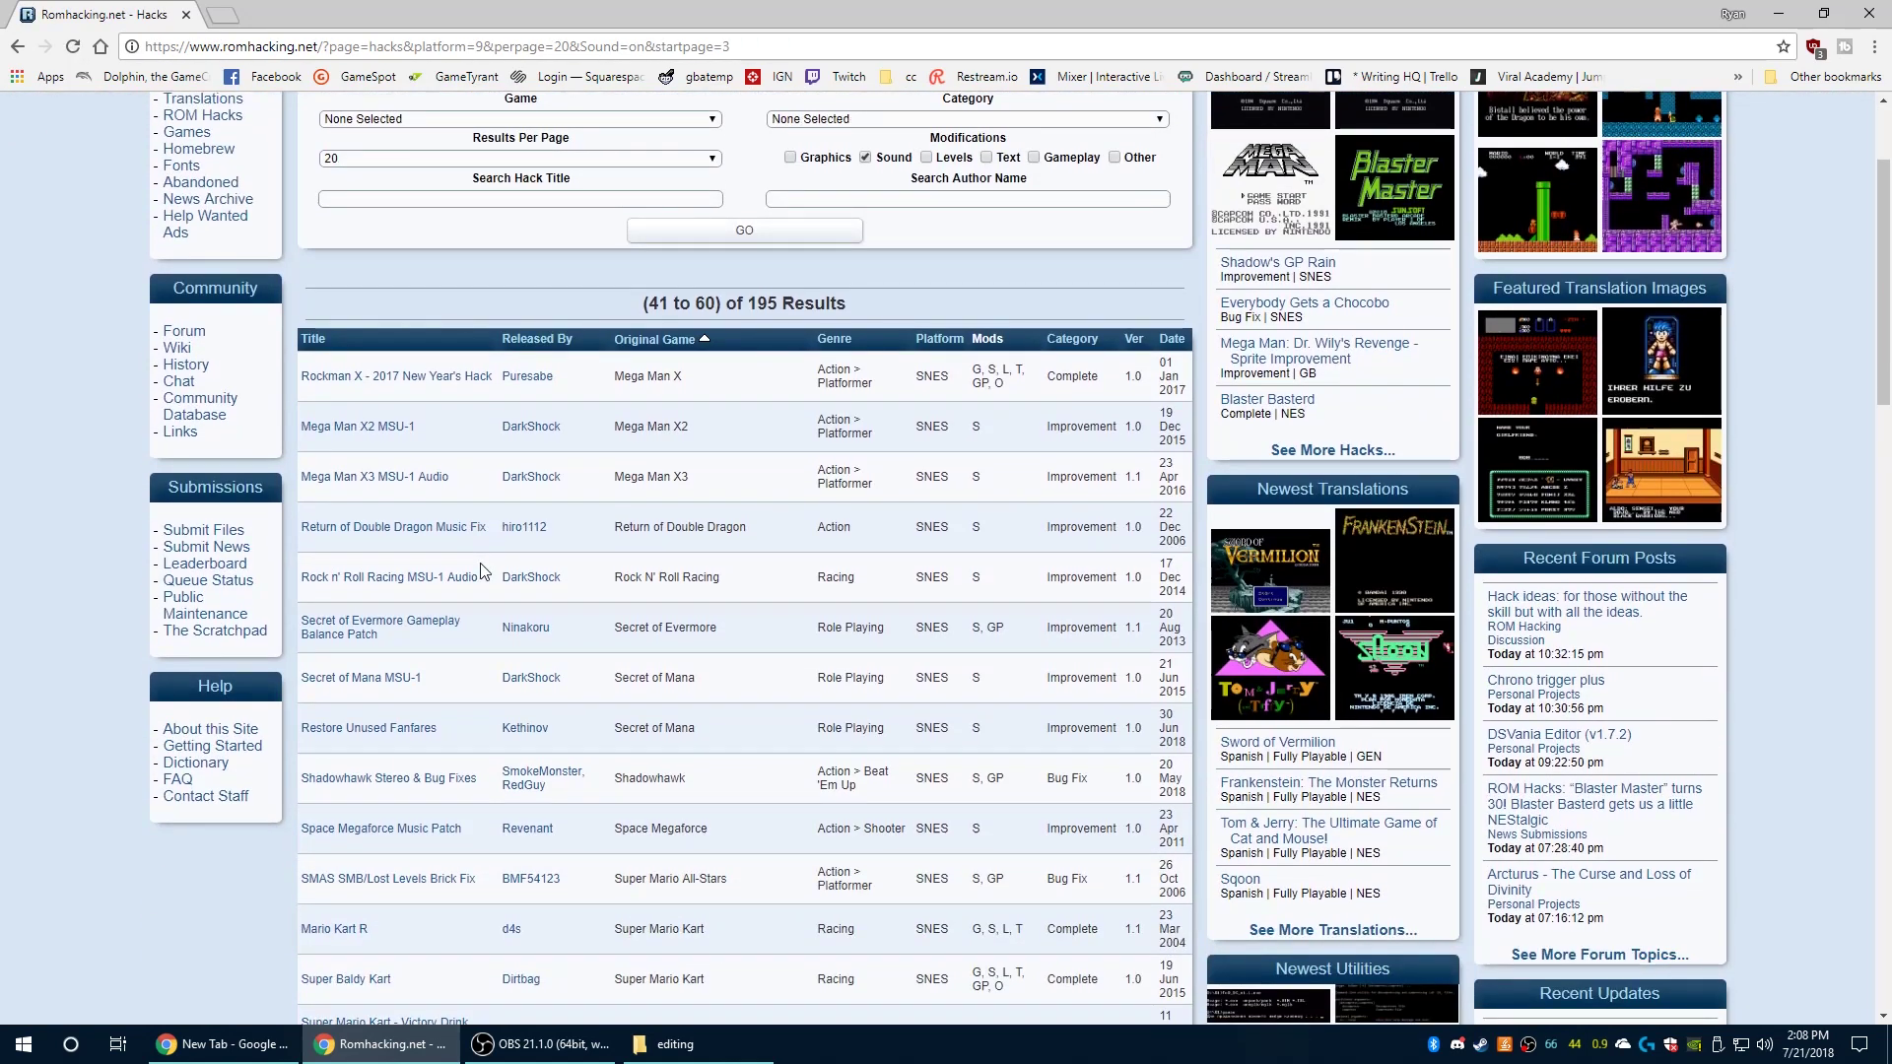
scroll(483, 570, down, 3)
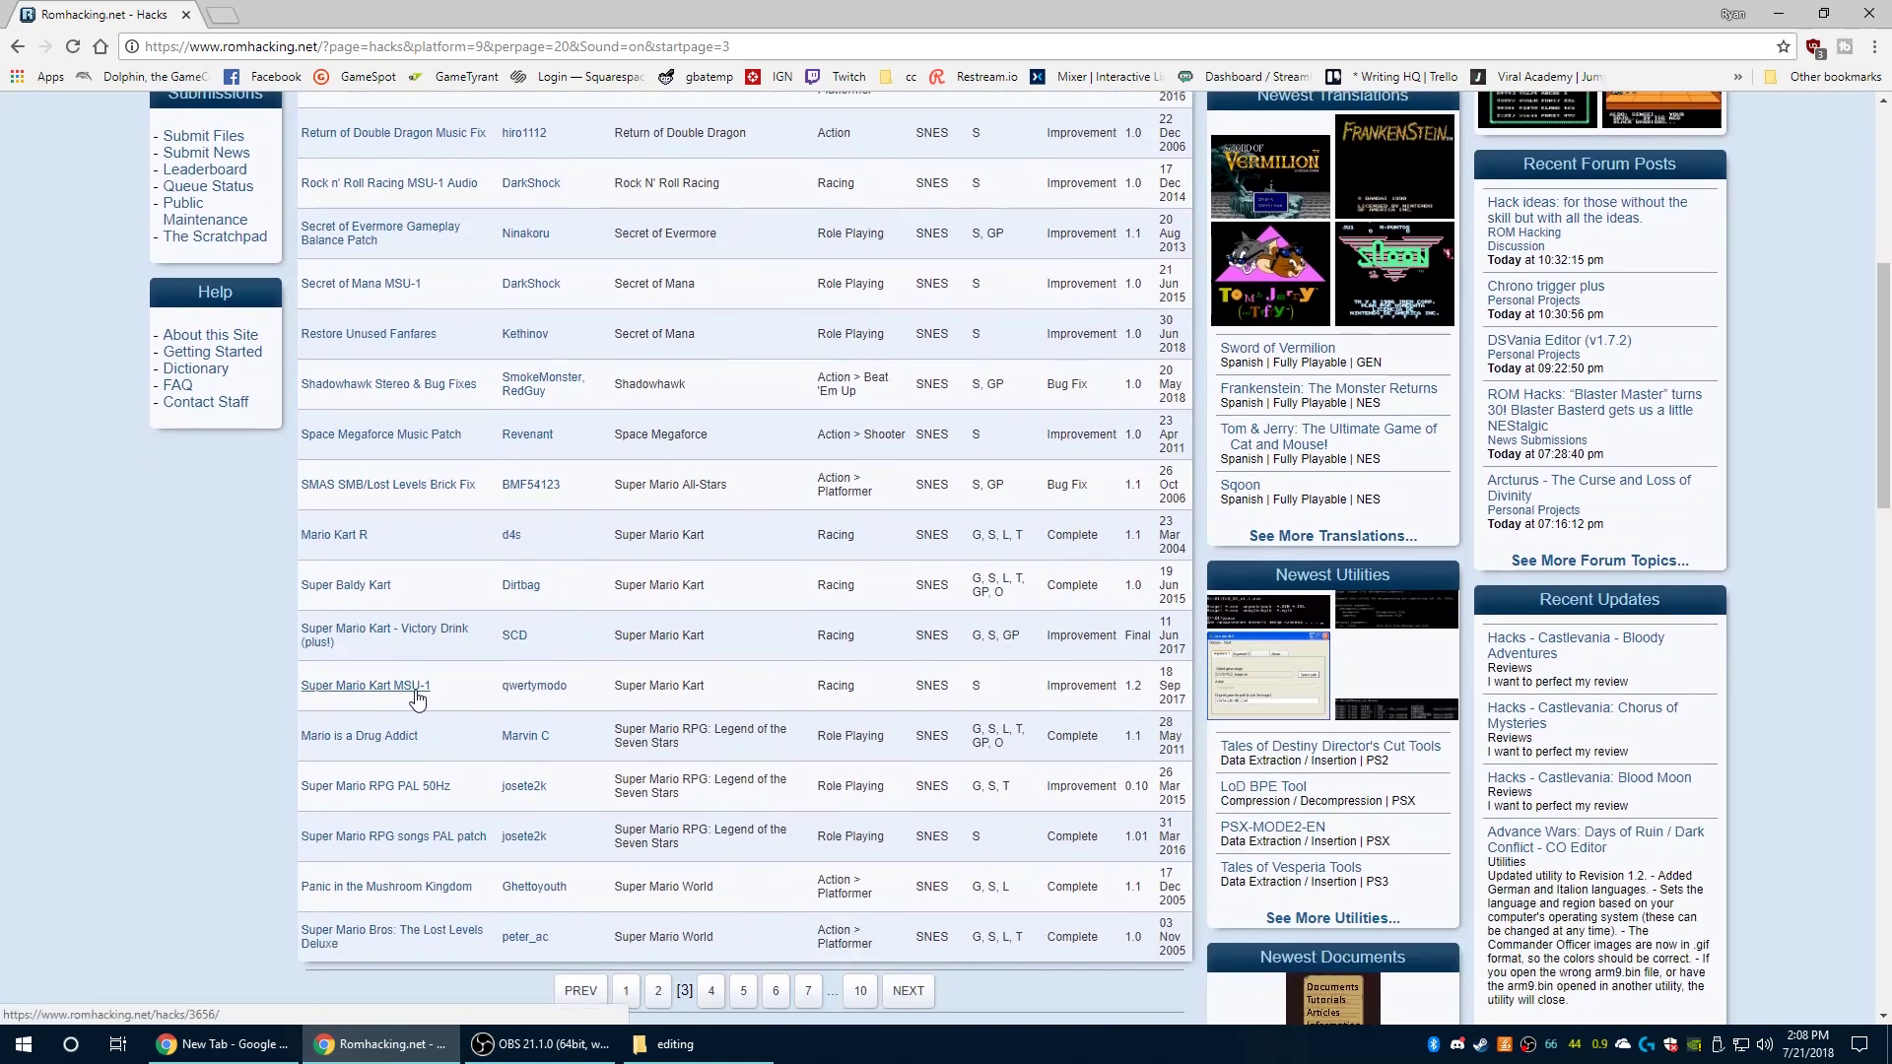
Open the Super Mario Kart MSU-1 hack and enter the shown download password to get smk-msu.zip
click(417, 696)
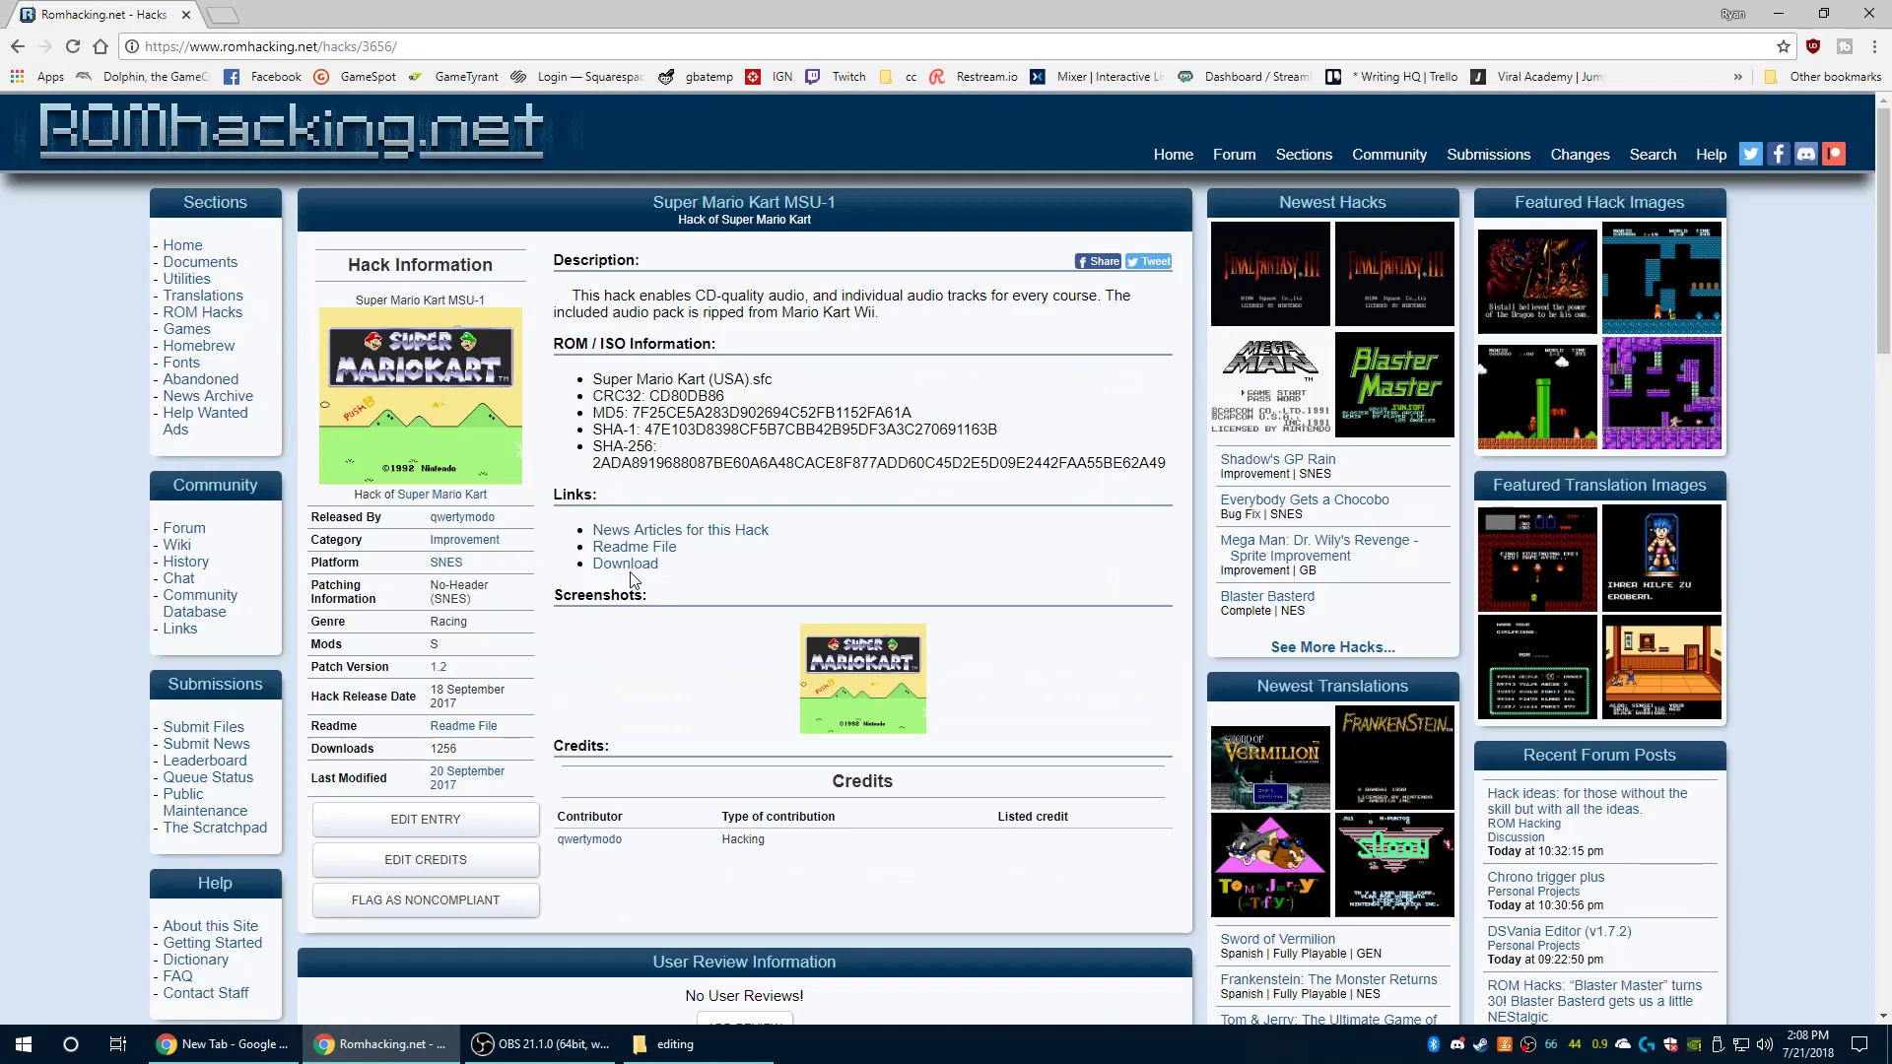
click(625, 565)
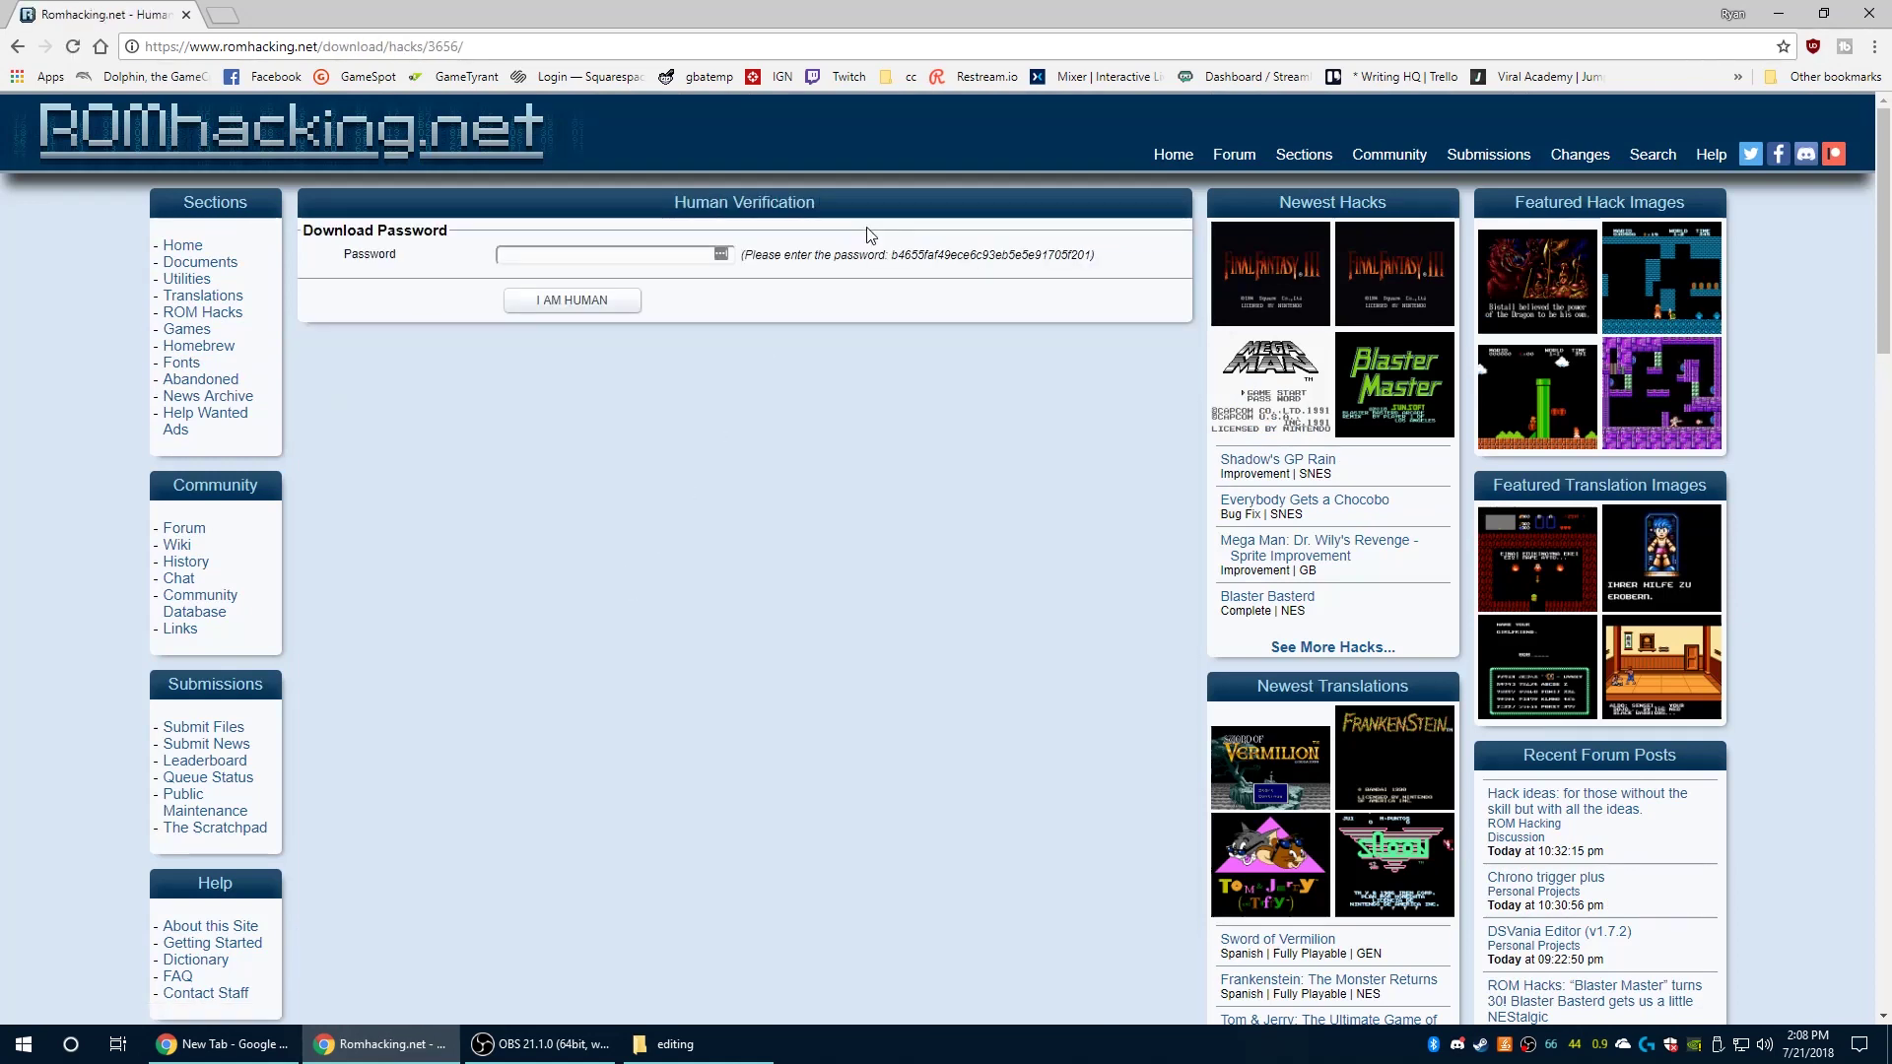
drag(895, 258, 1085, 254)
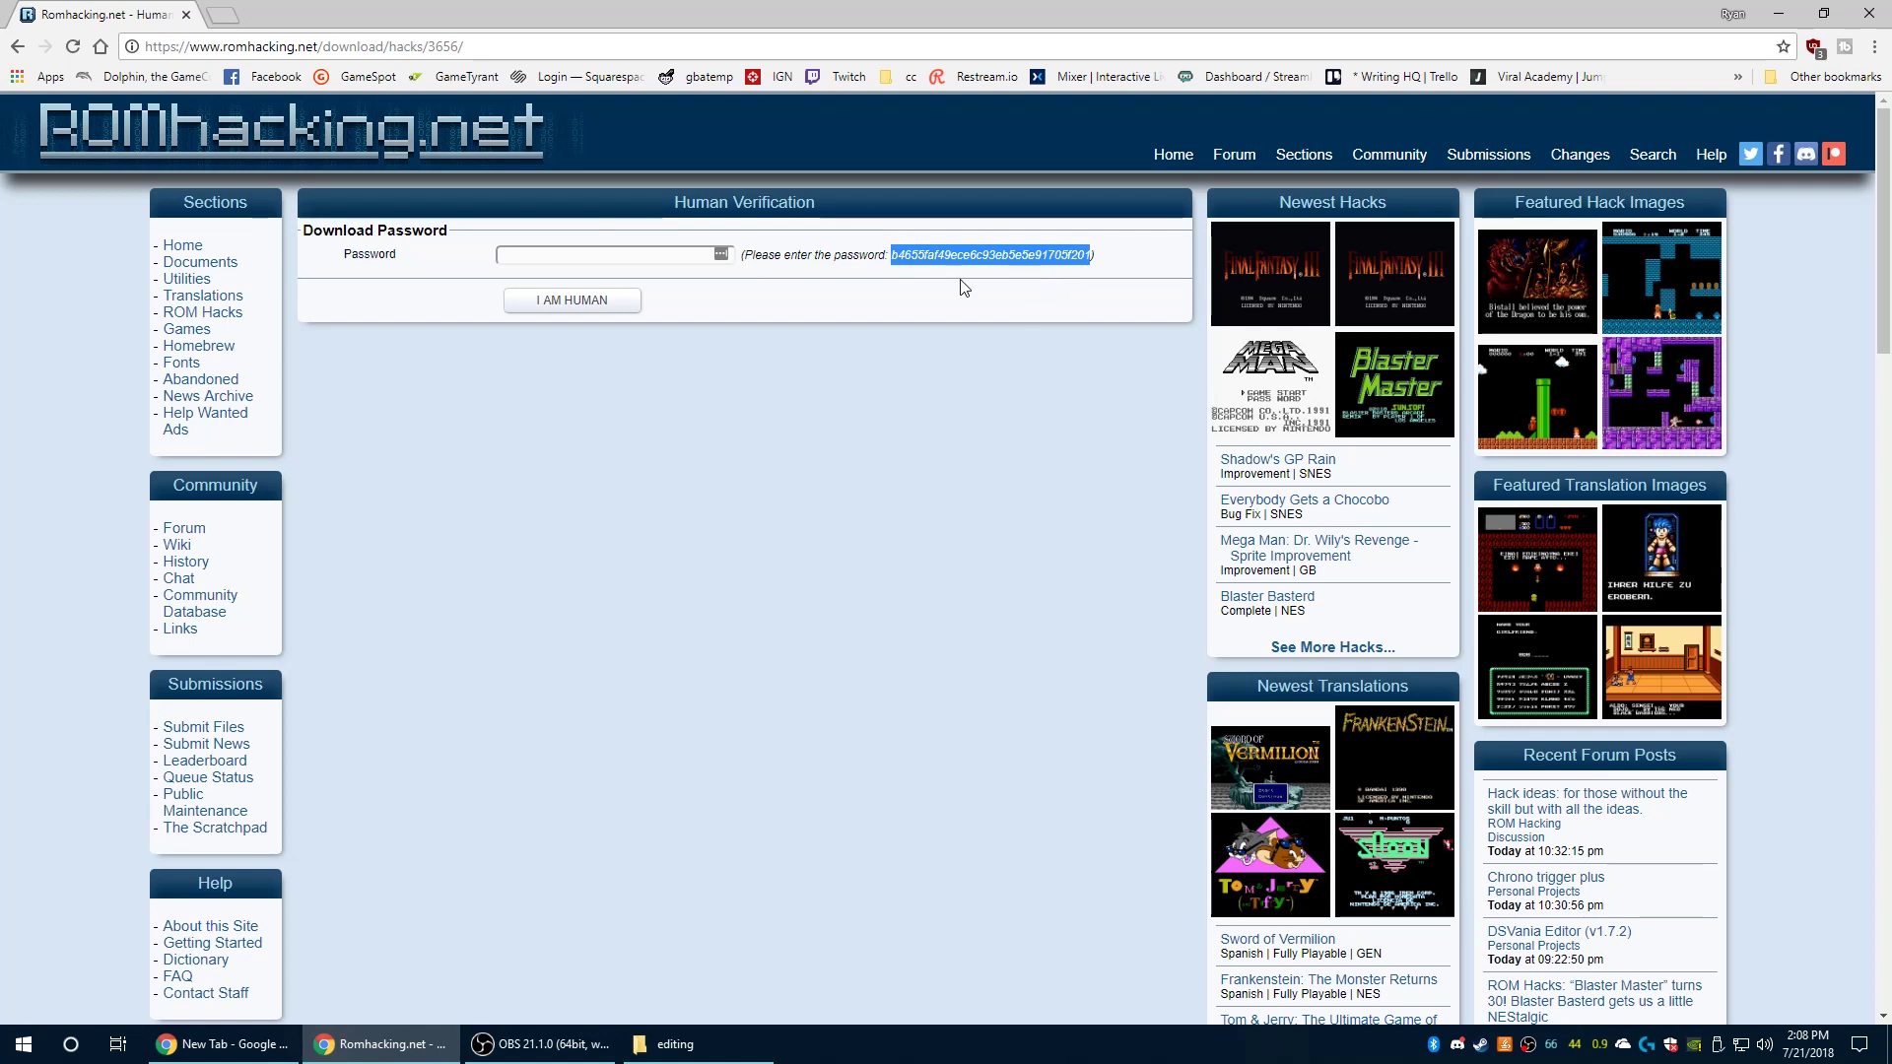
click(606, 254)
key(ctrl+v)
click(618, 306)
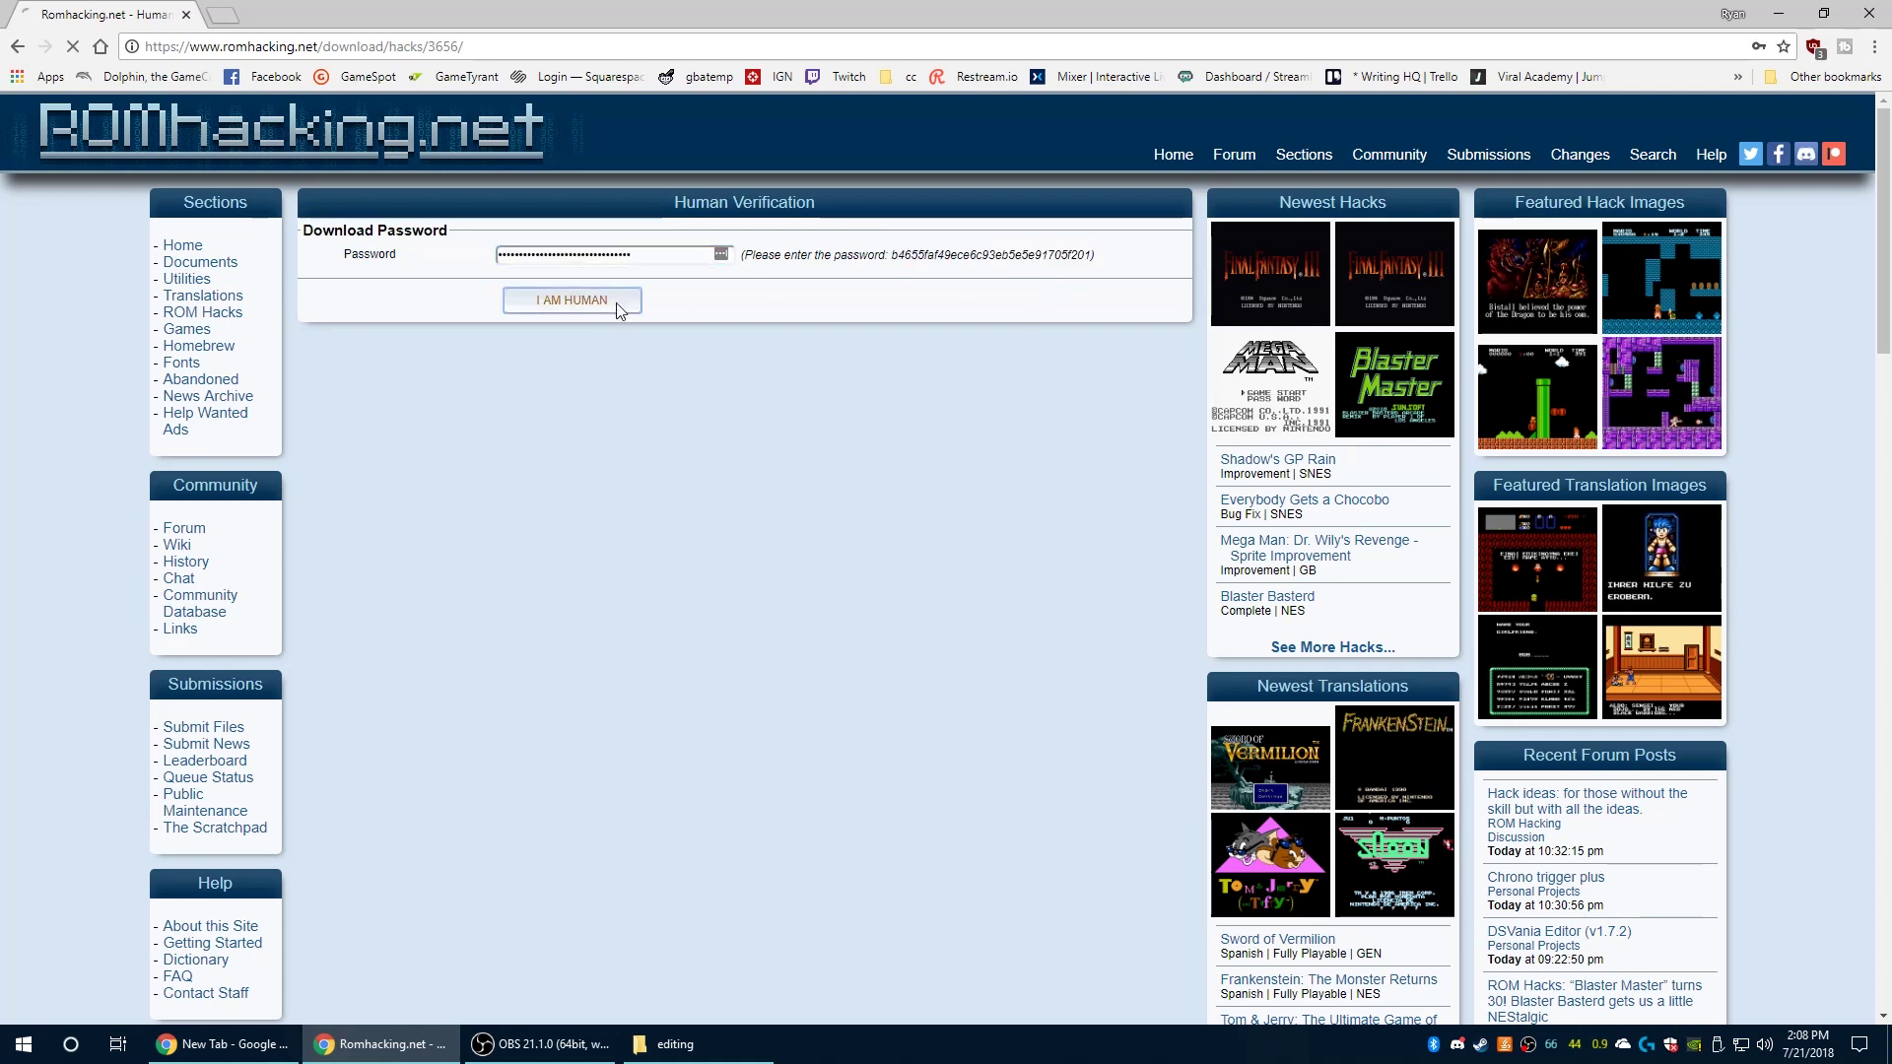
Extract smk-msu.zip to an smk-msu folder and open it, showing README.txt and two .bps patches
right_click(948, 240)
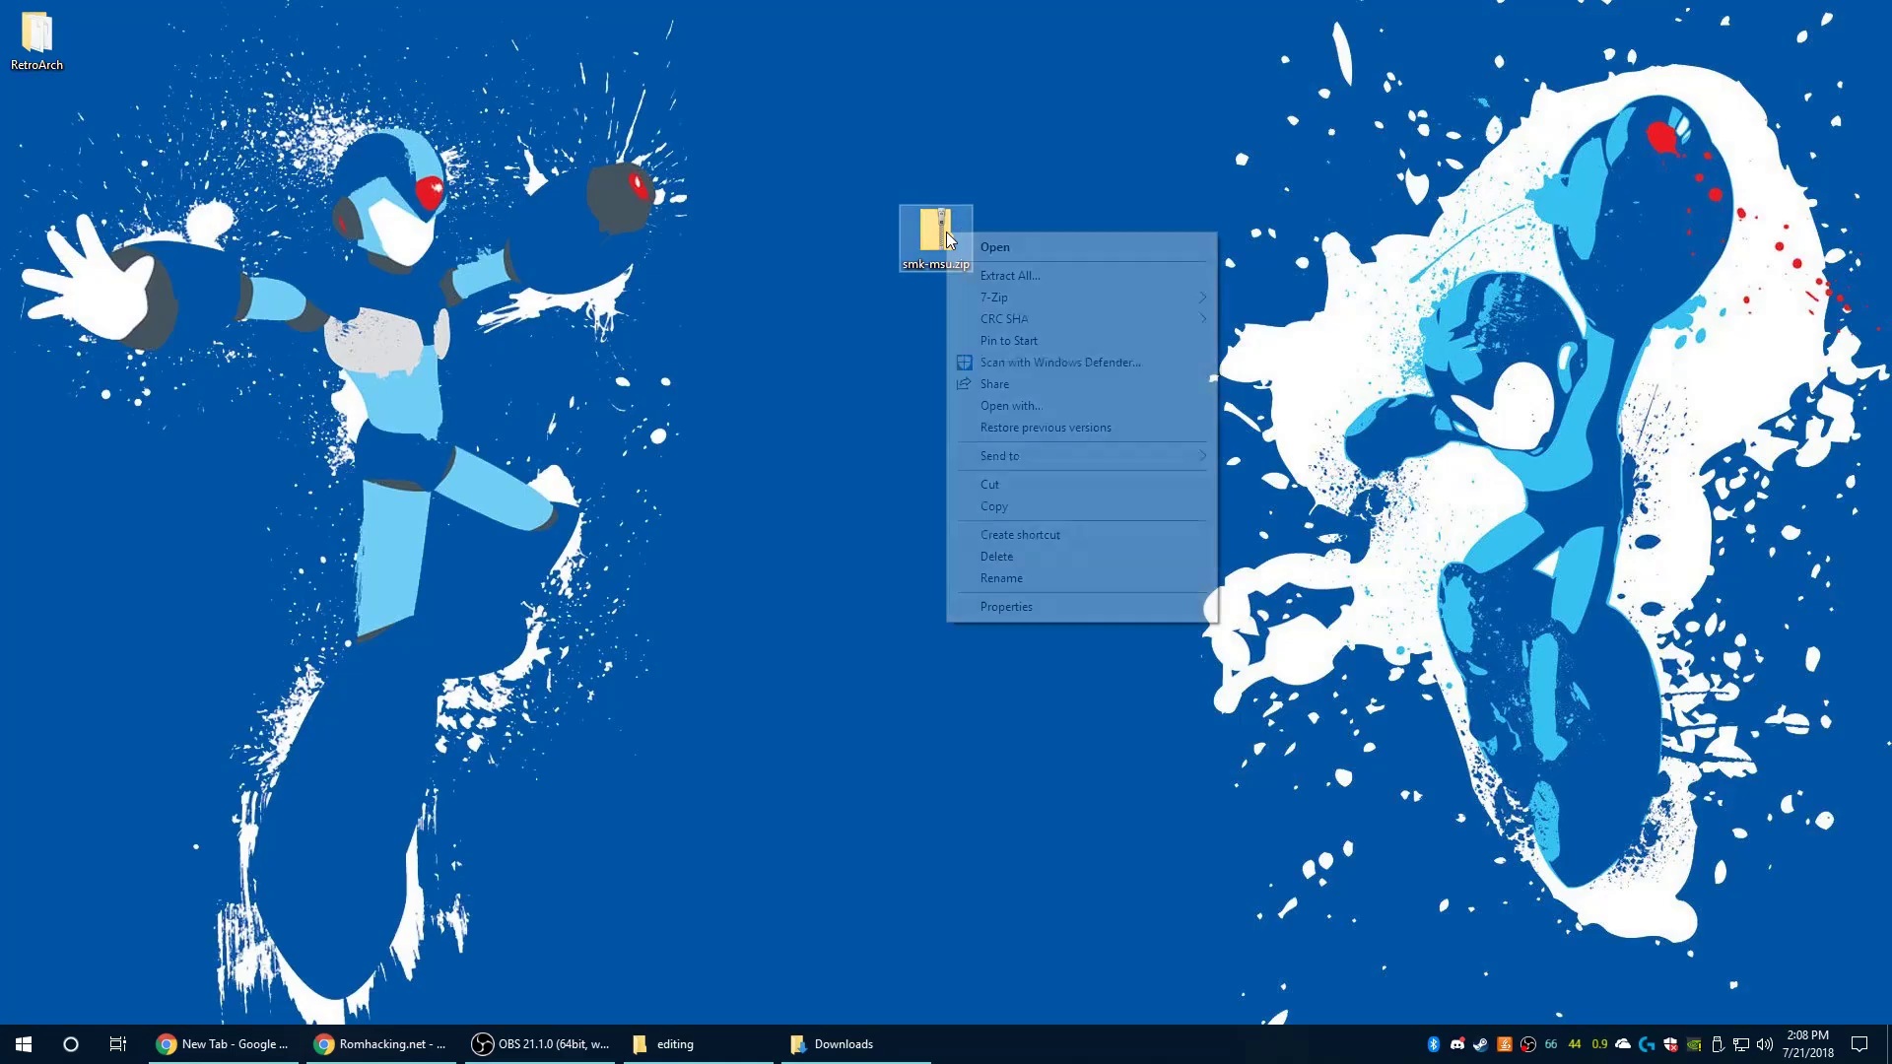
mouse_move(1035, 301)
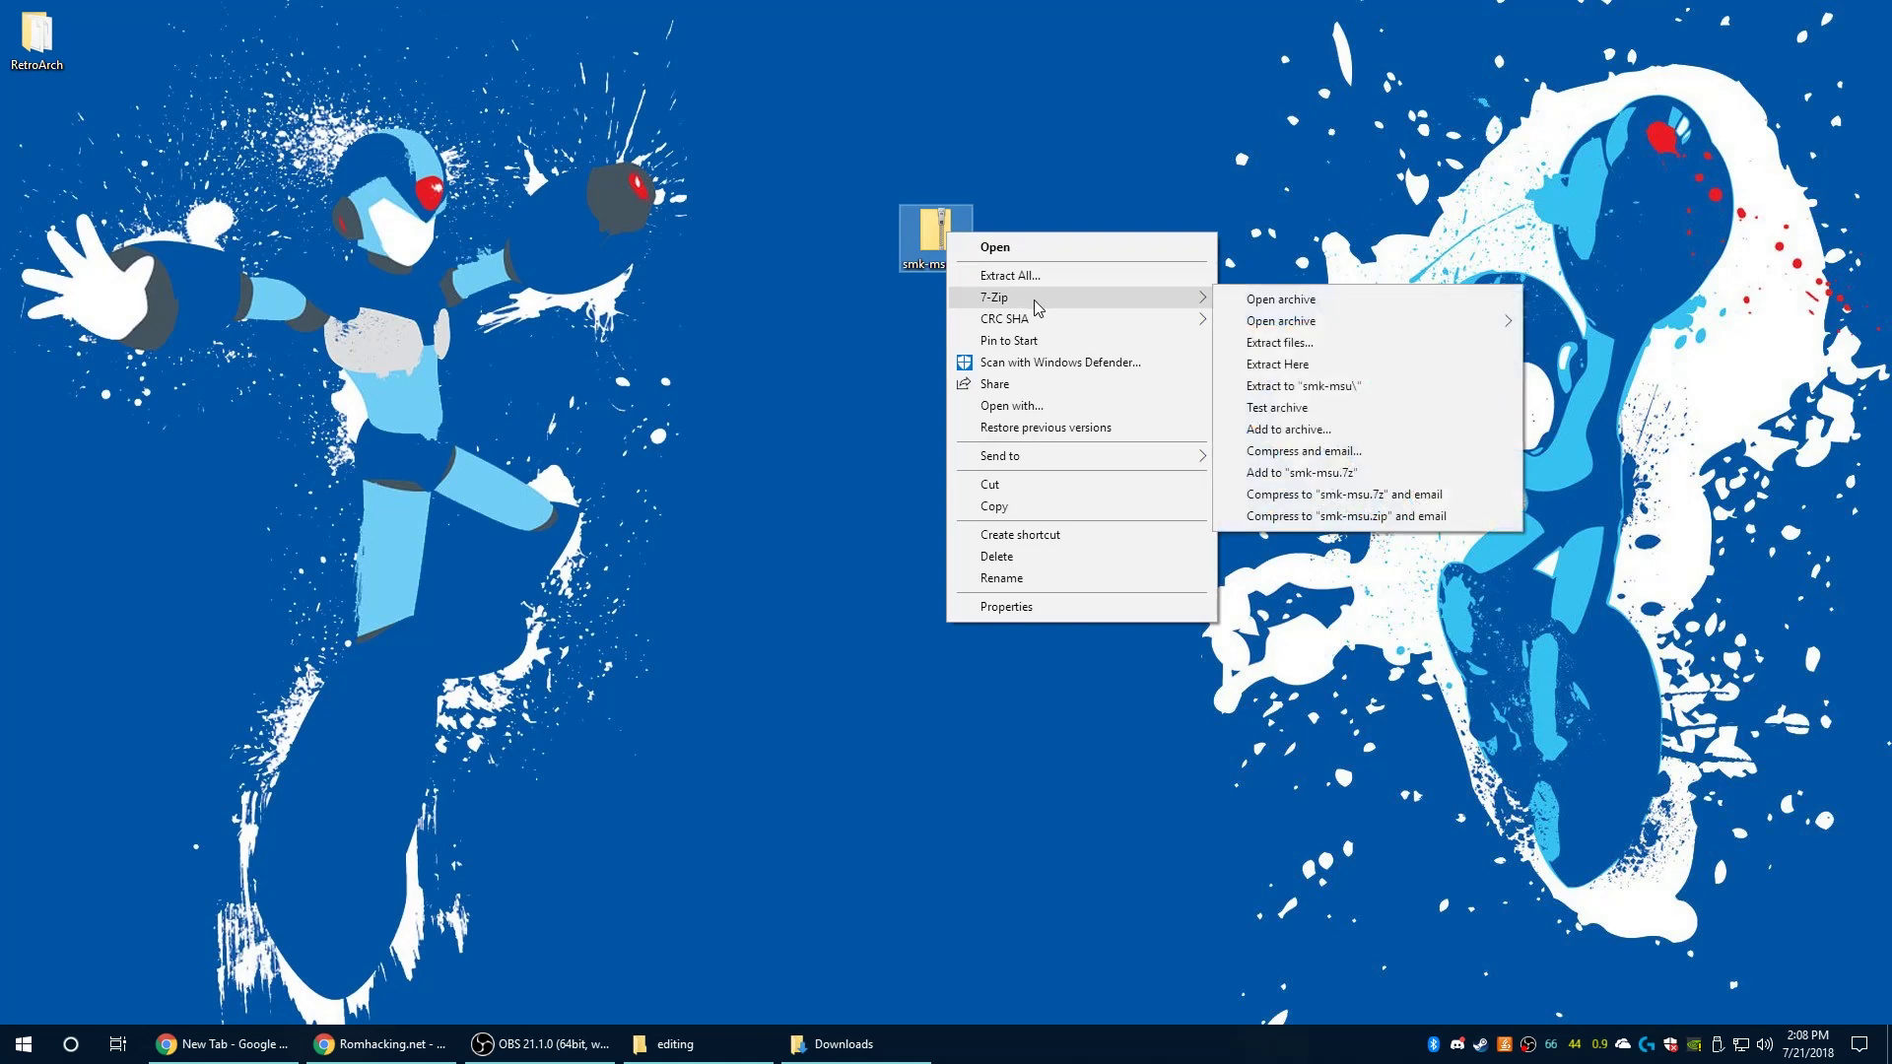
click(1327, 388)
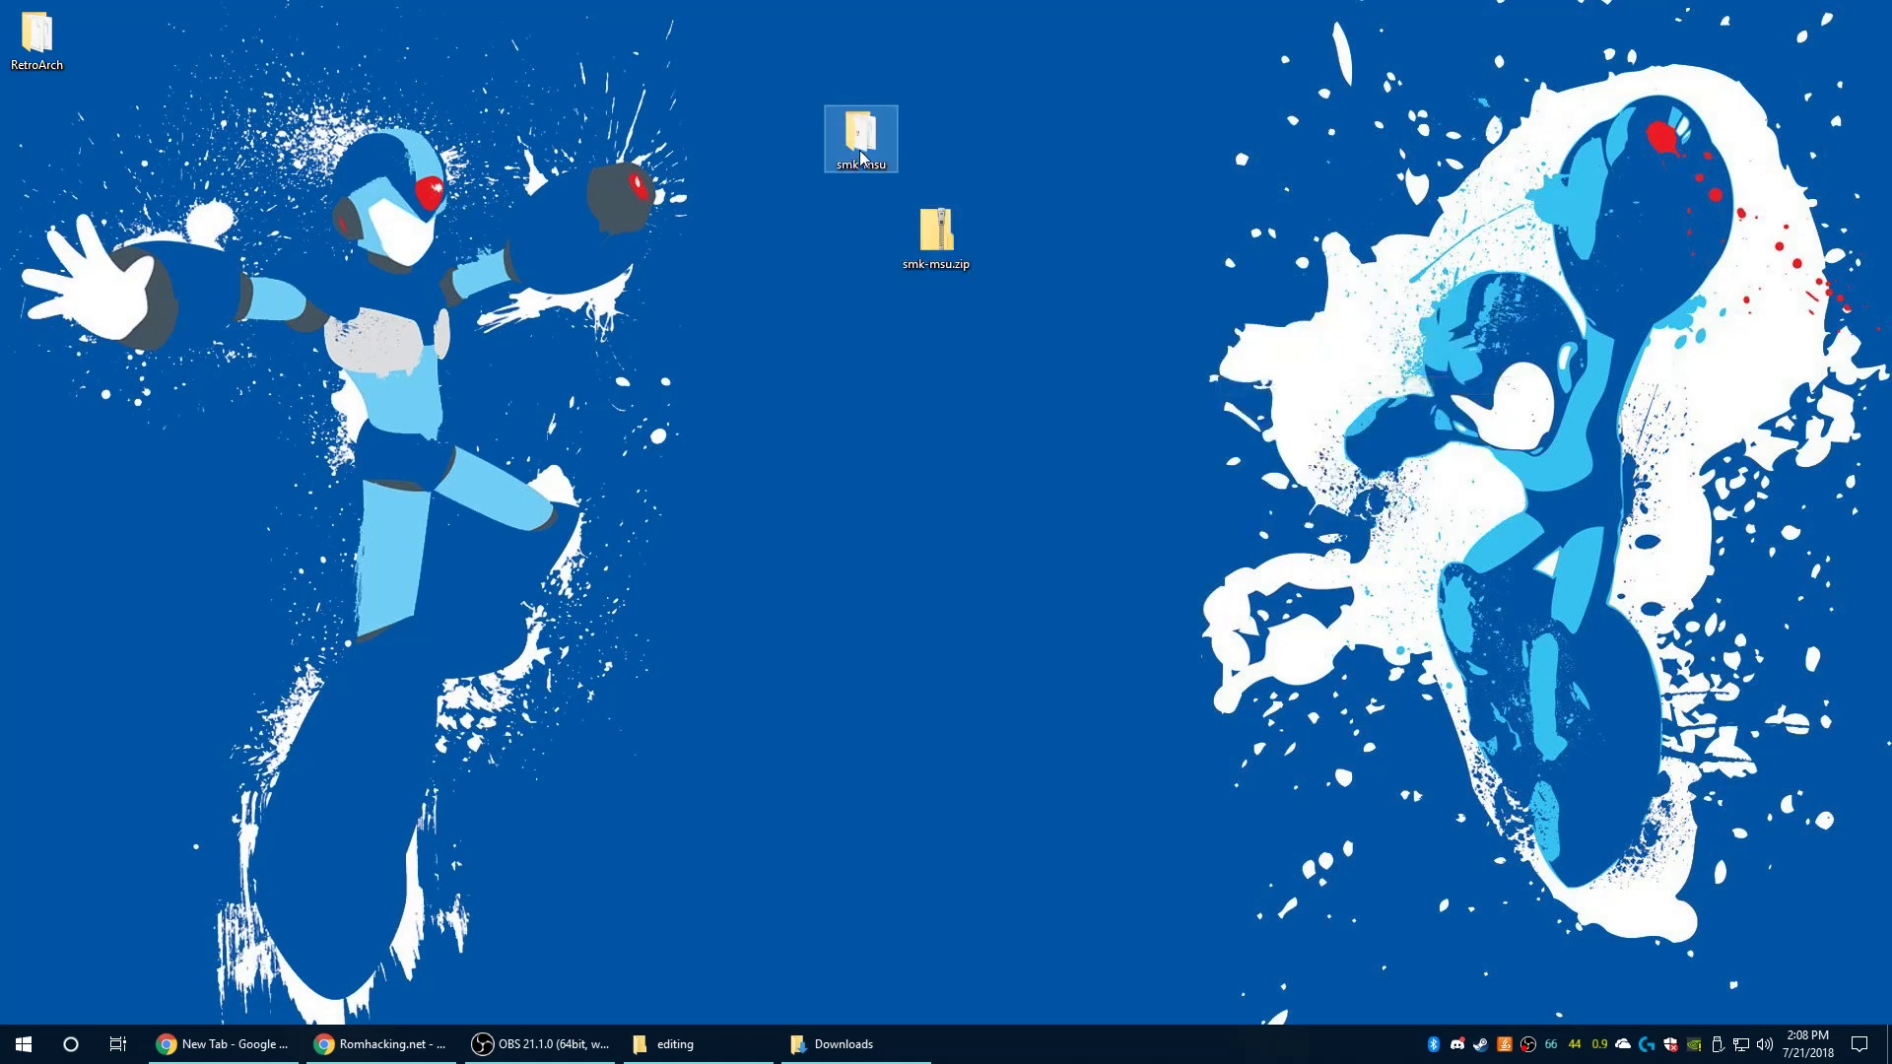
double_click(853, 150)
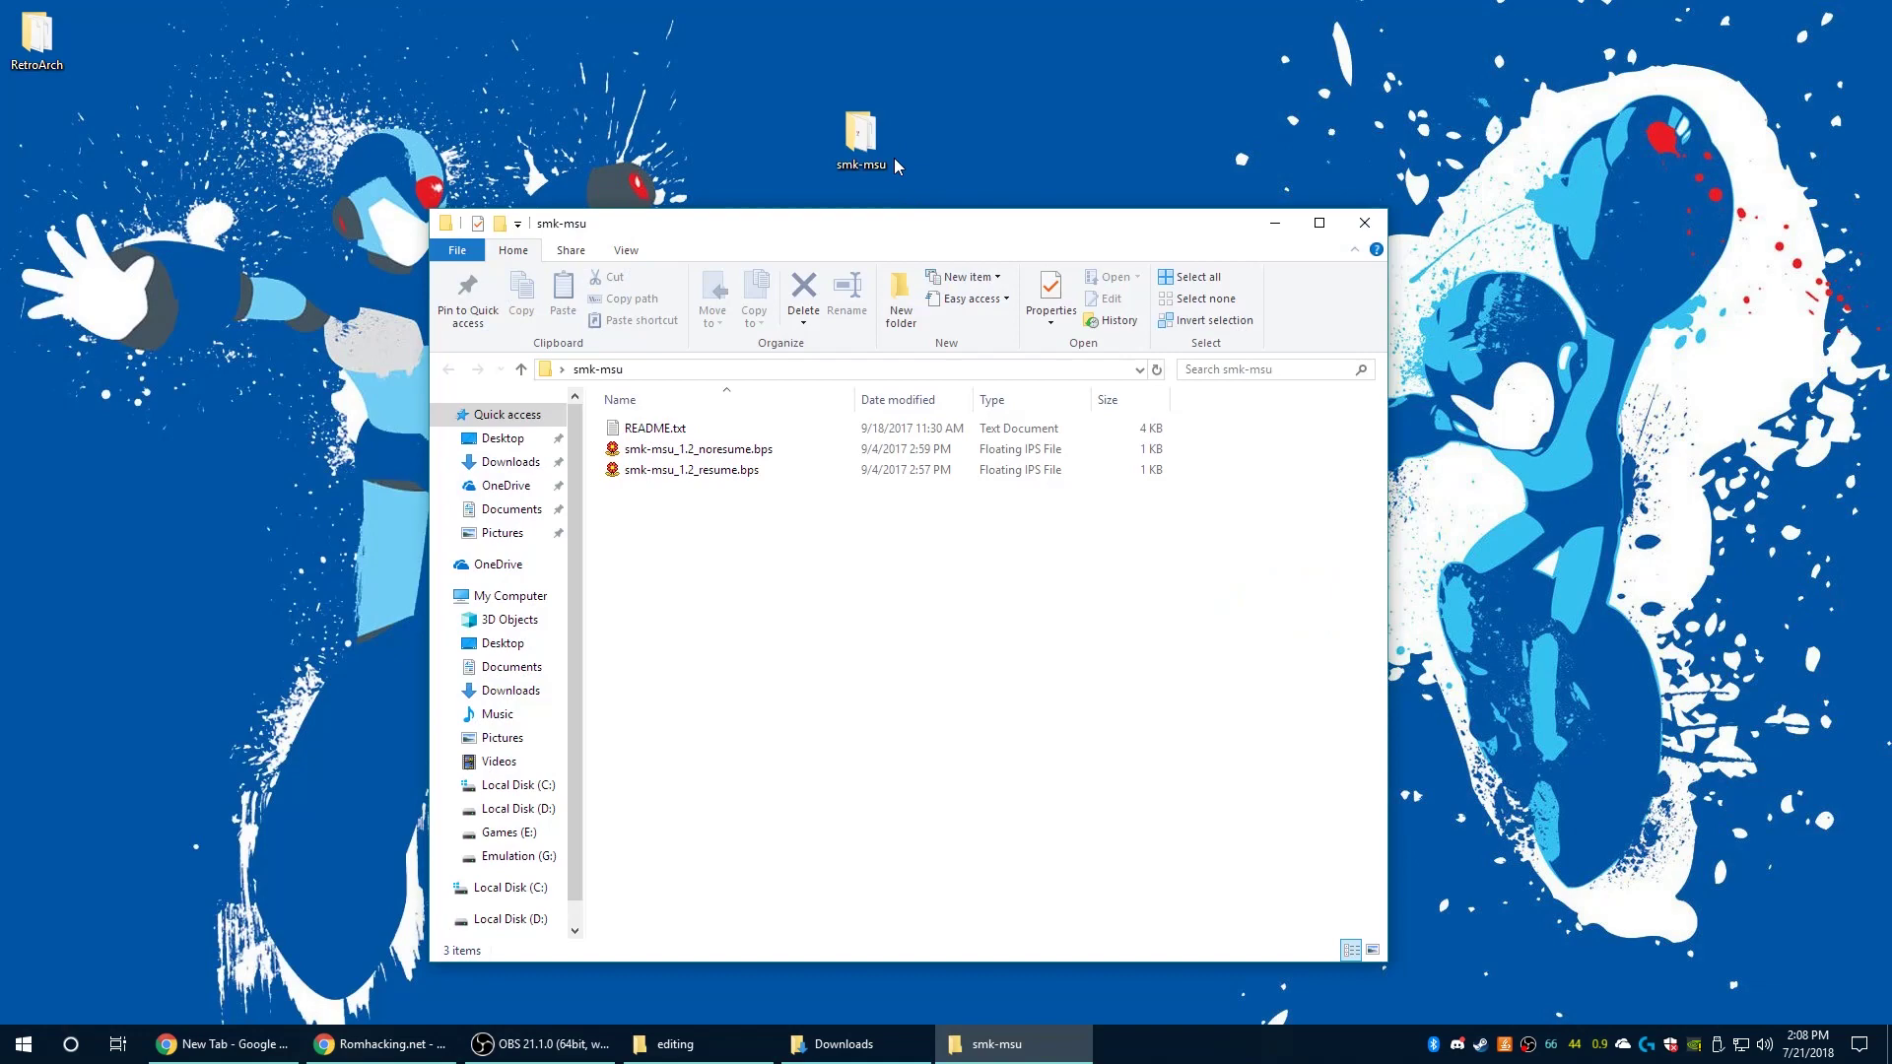
Open README.txt in Notepad, move it aside and copy the 7-zip MediaFire audio link
double_click(676, 431)
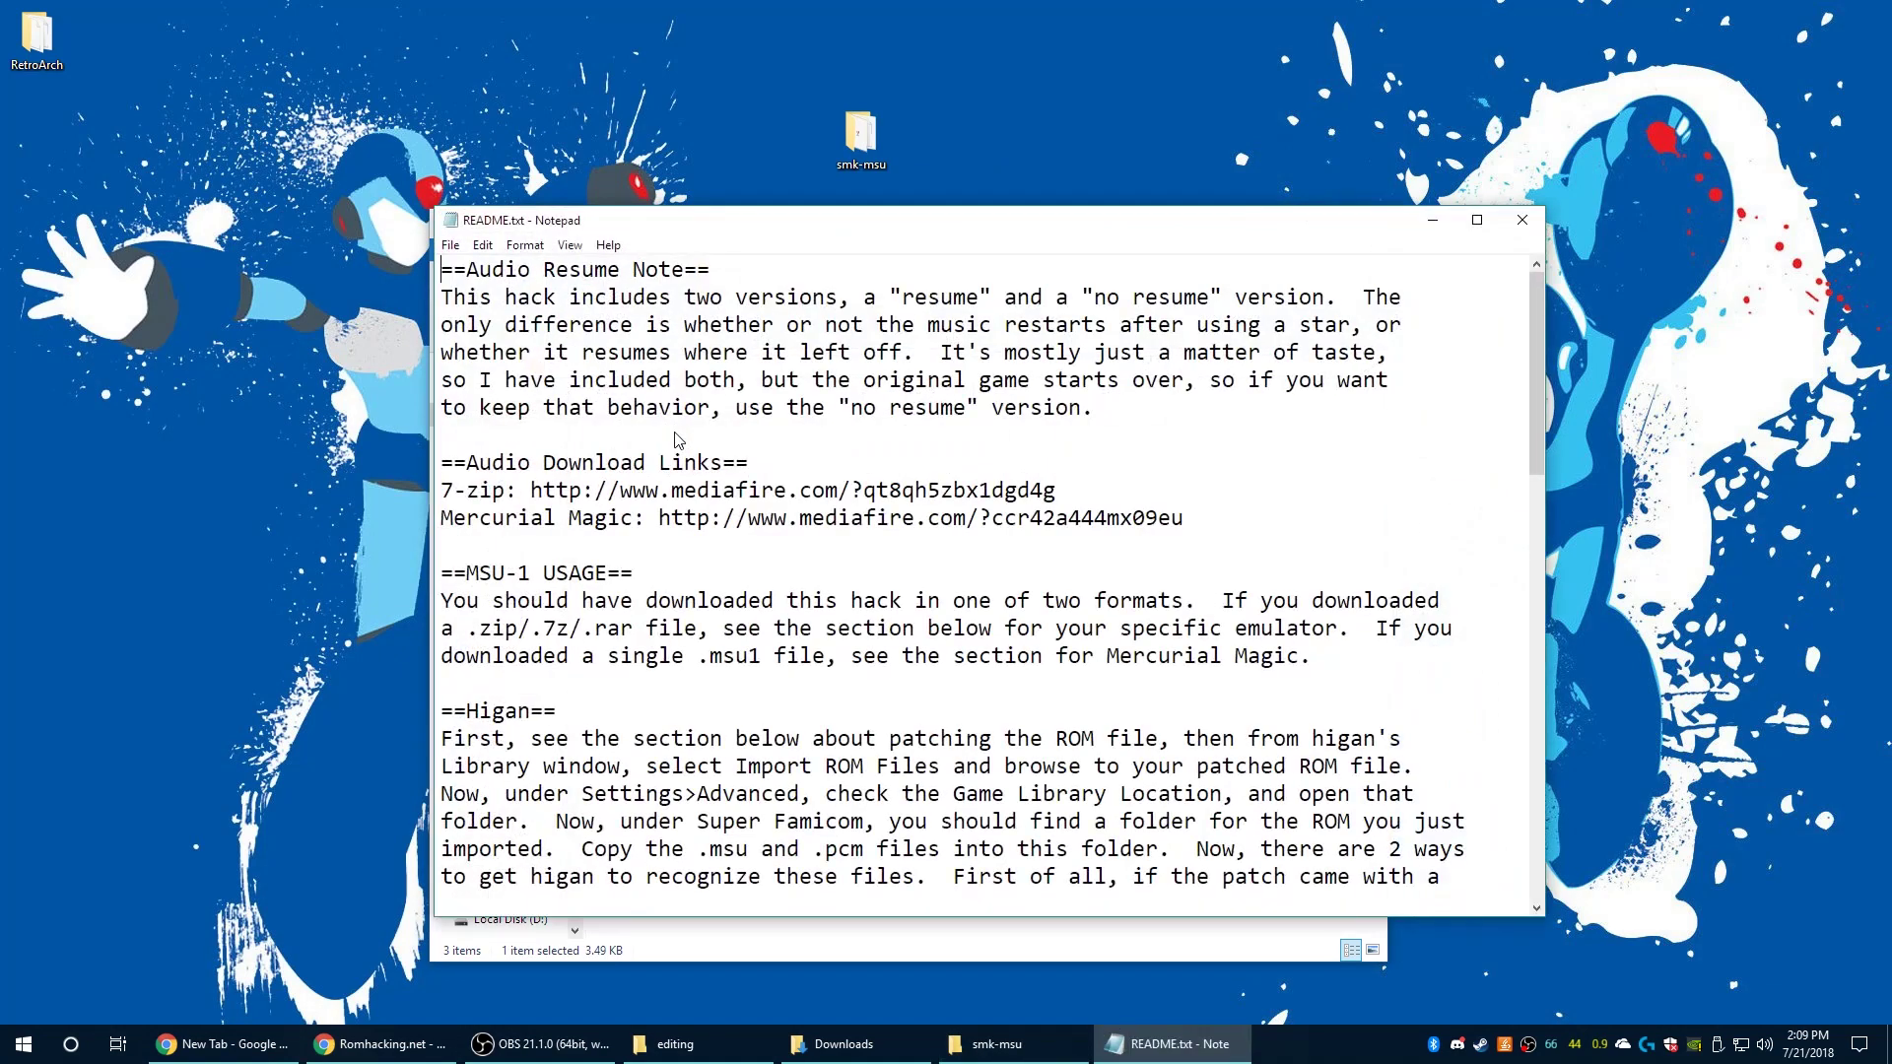
drag(862, 232, 1129, 81)
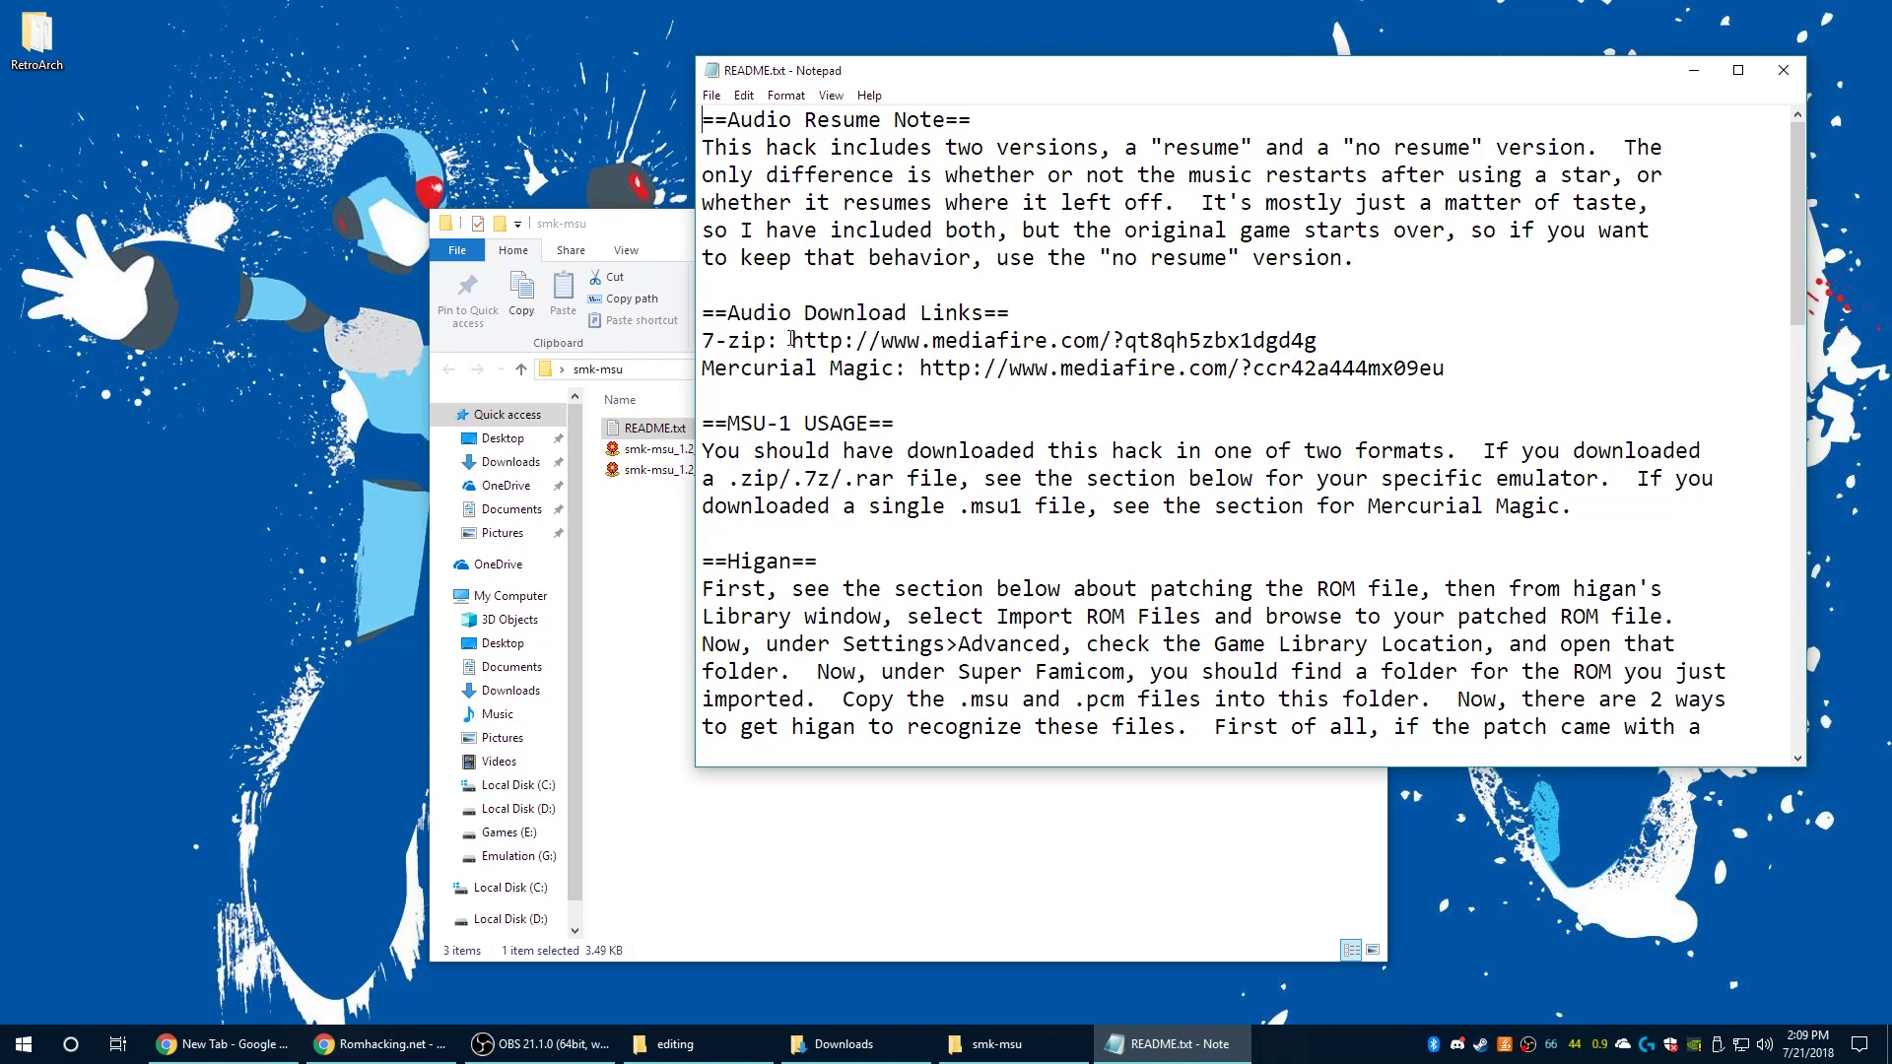
drag(791, 339, 1306, 338)
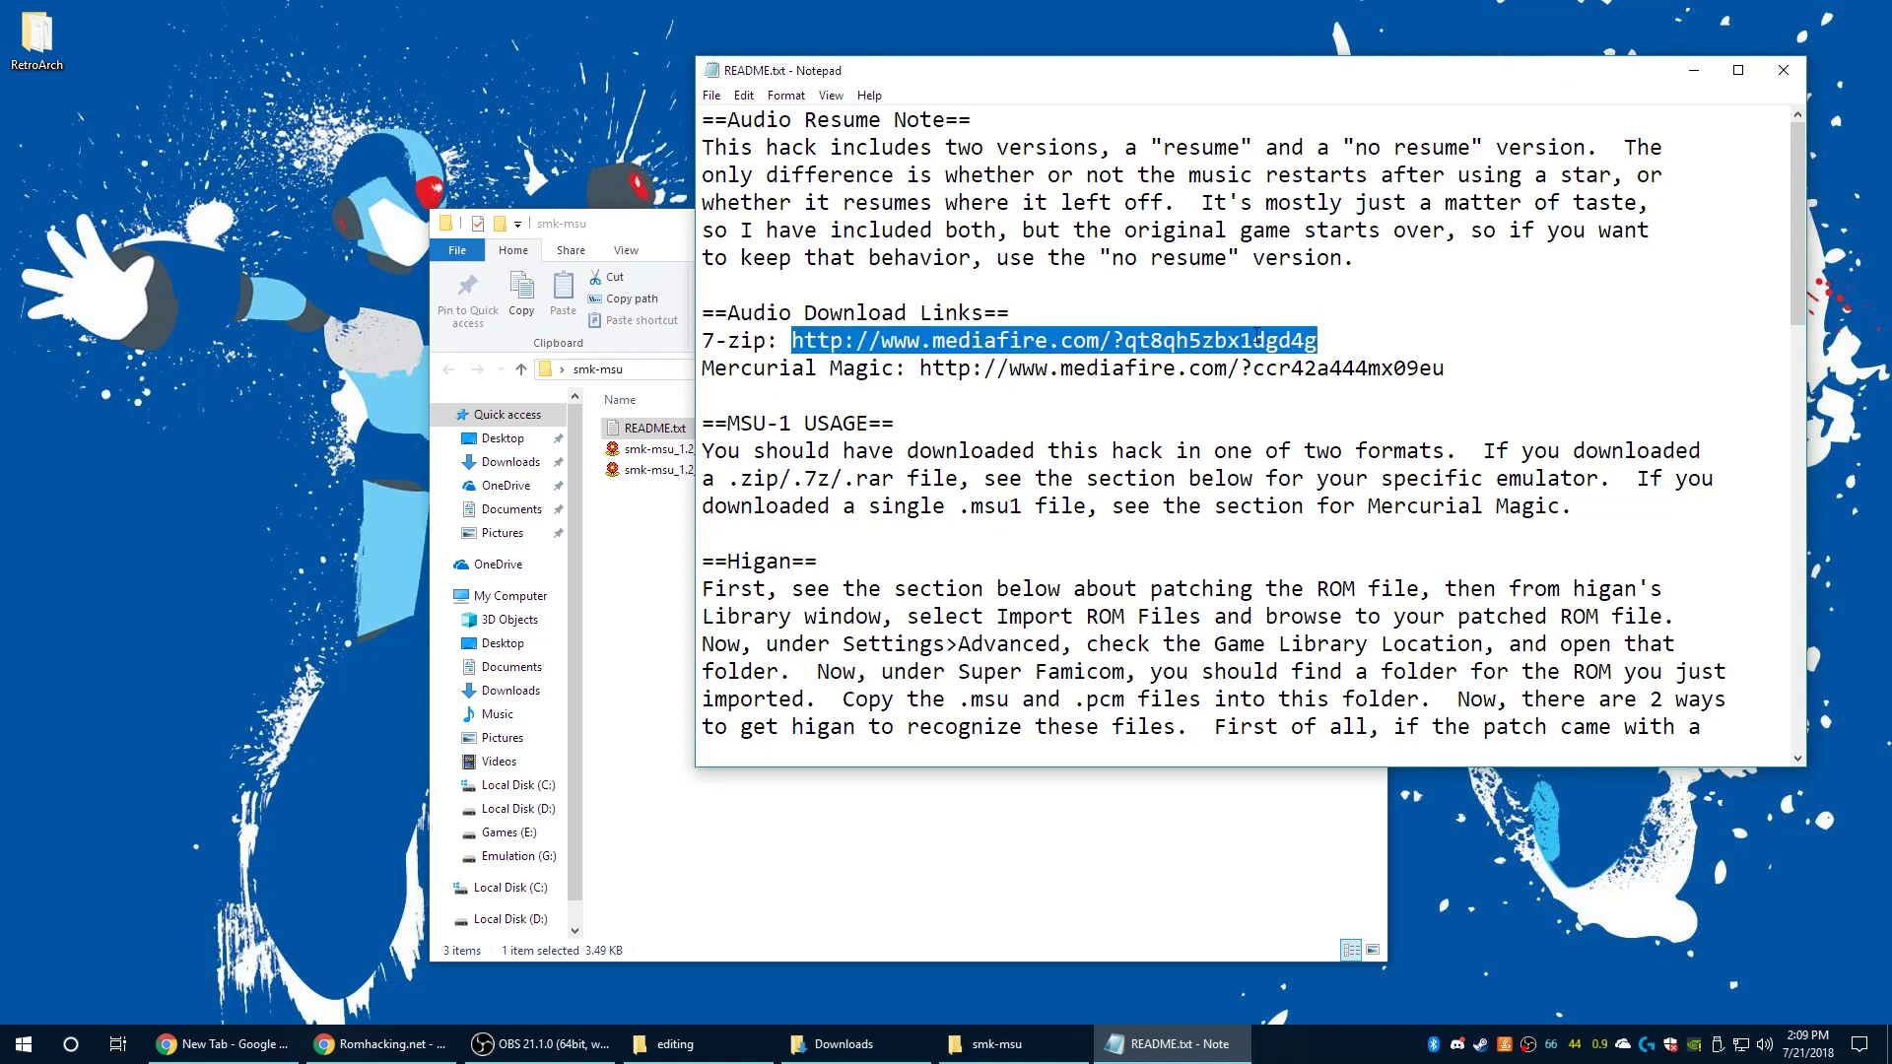
click(380, 1045)
Load the copied MediaFire link in a new tab and download the 432 MB Super Mario Kart MSU-1.7z
click(221, 15)
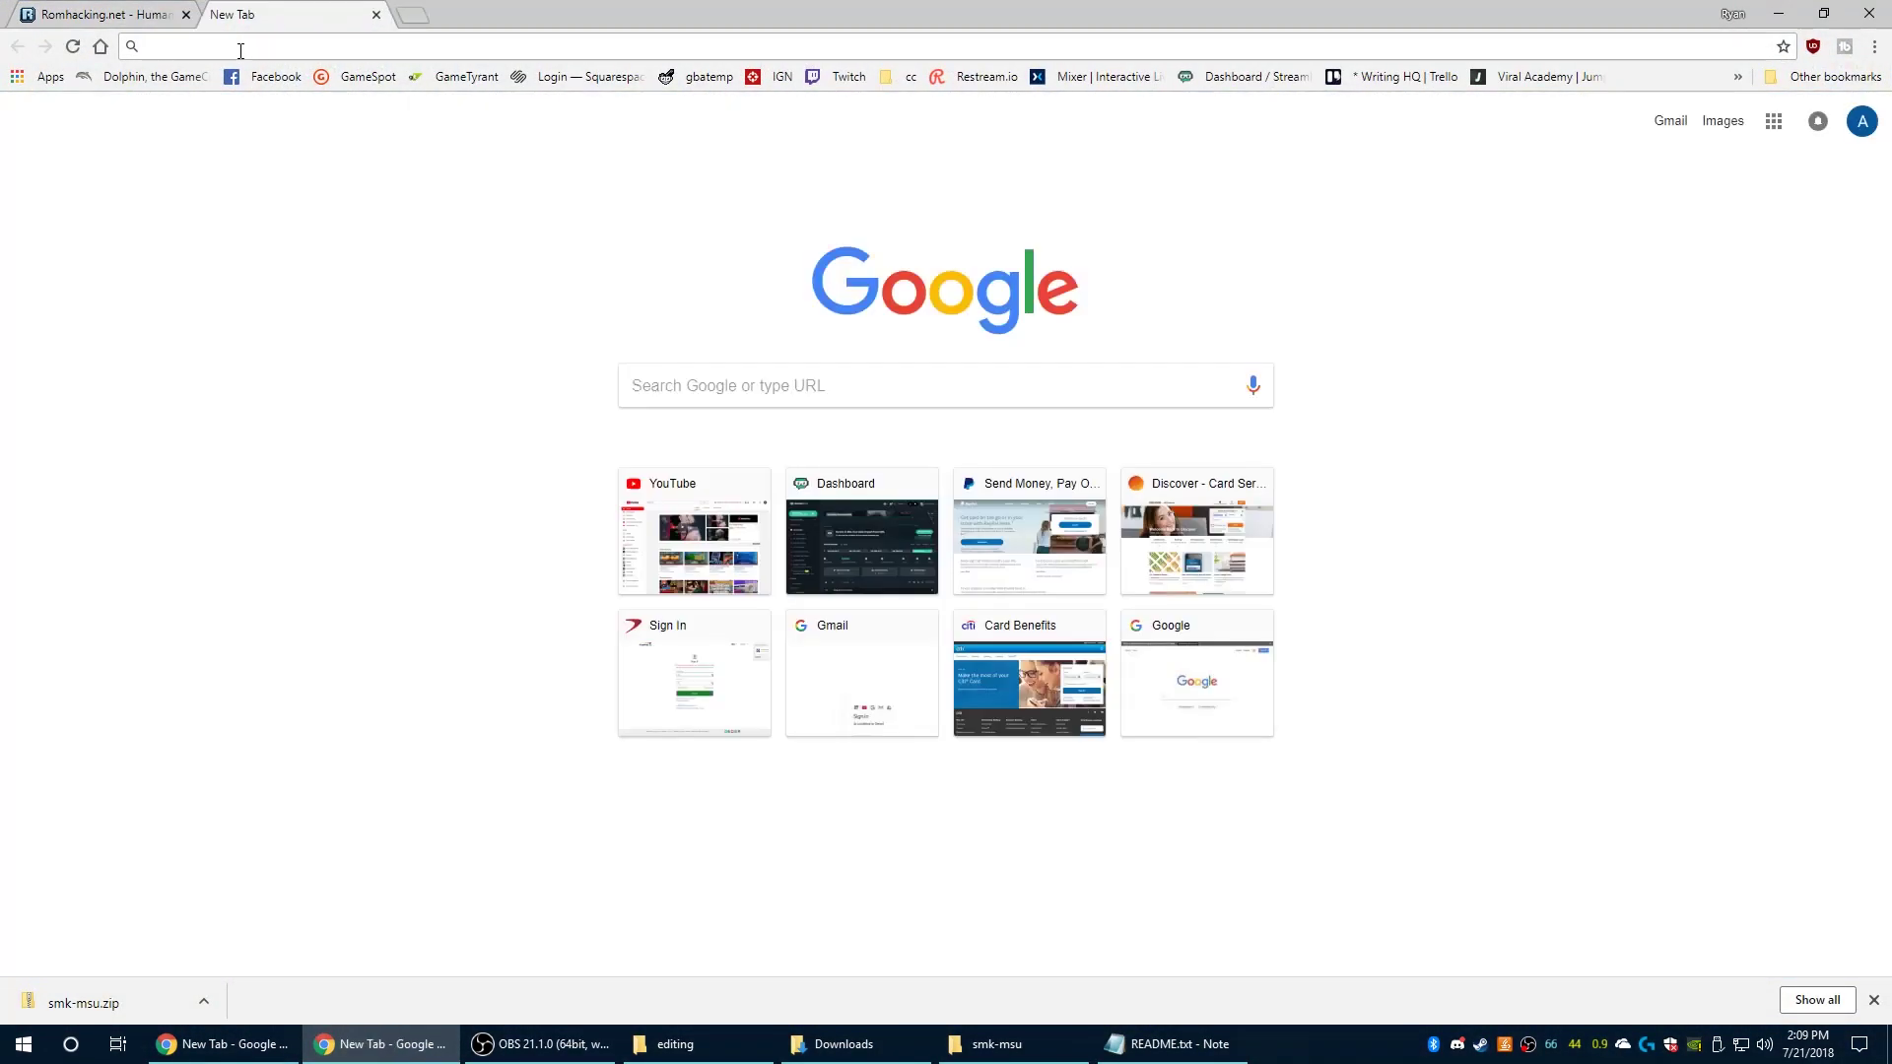
text(http://www.mediafire.com/?qt8qh5zbx1dgd4g)
key(Return)
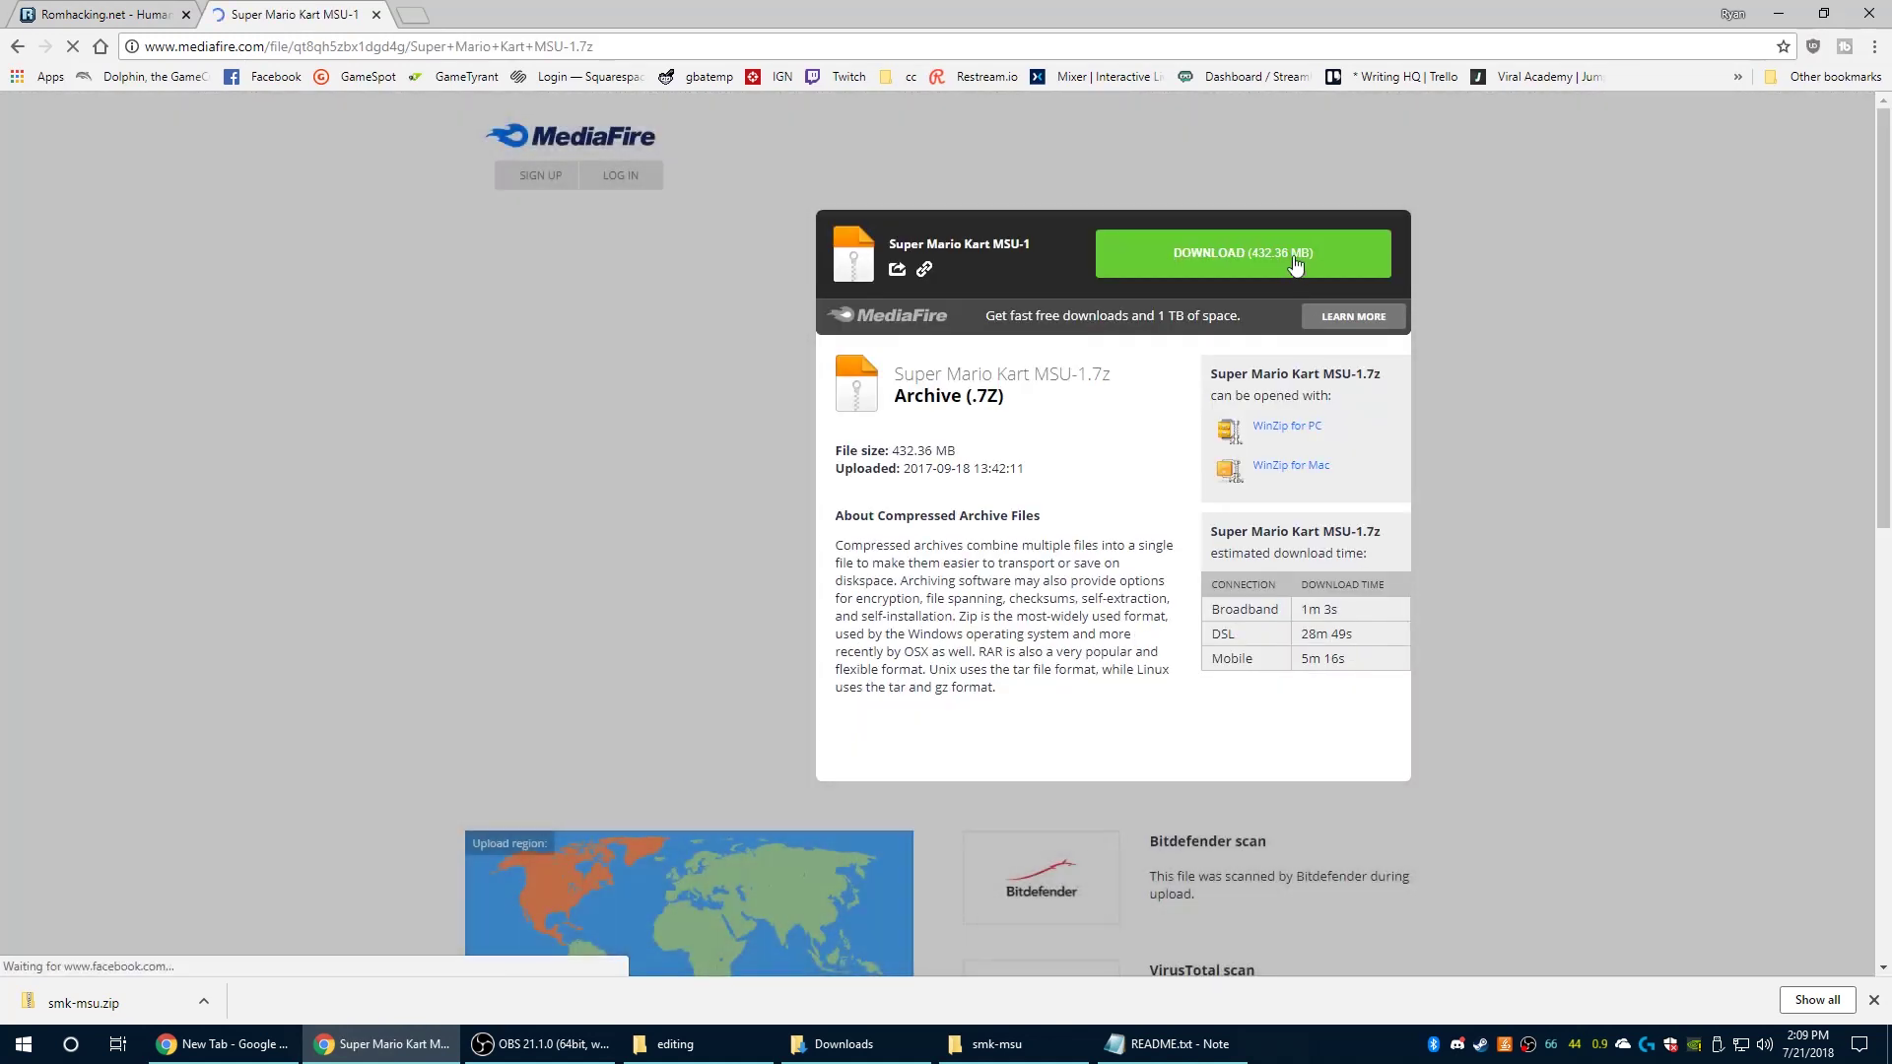
click(1283, 256)
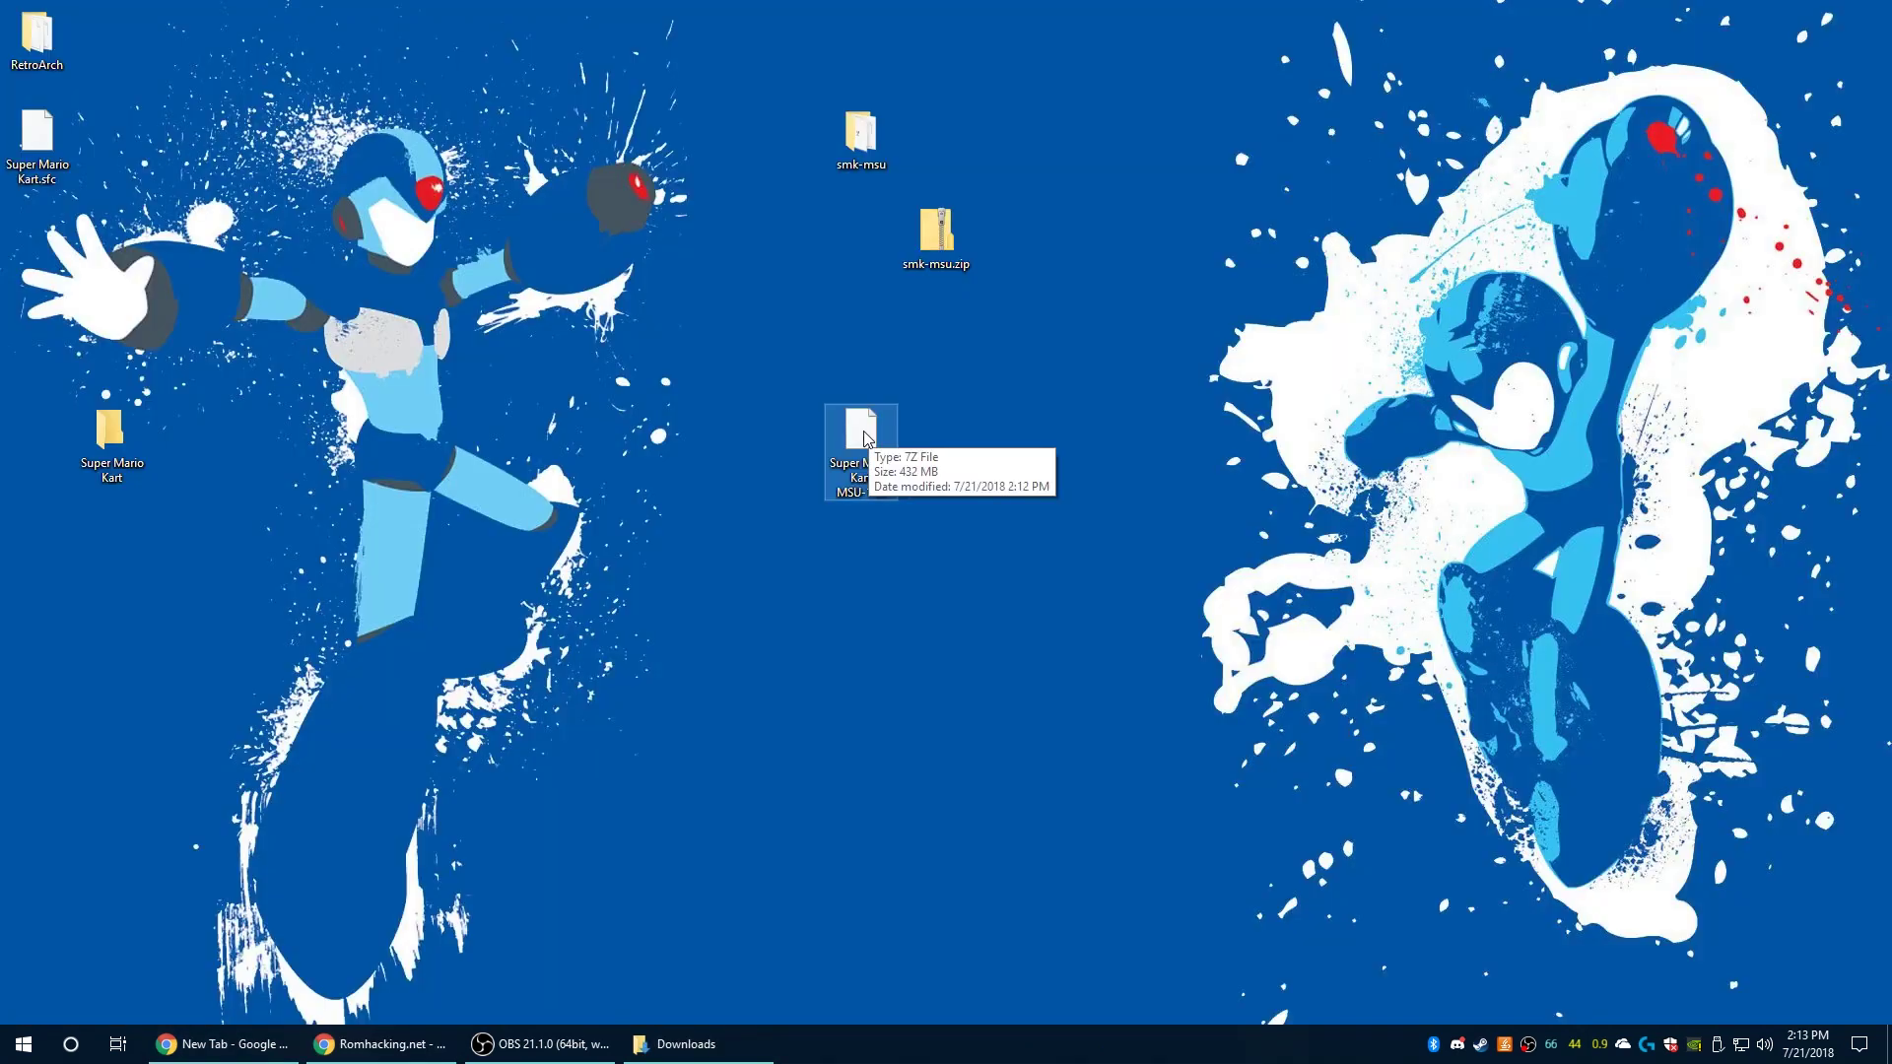
Use 7-Zip to extract Super Mario Kart MSU-1.7z into a 'Super Mario Kart MSU-1' folder
right_click(864, 435)
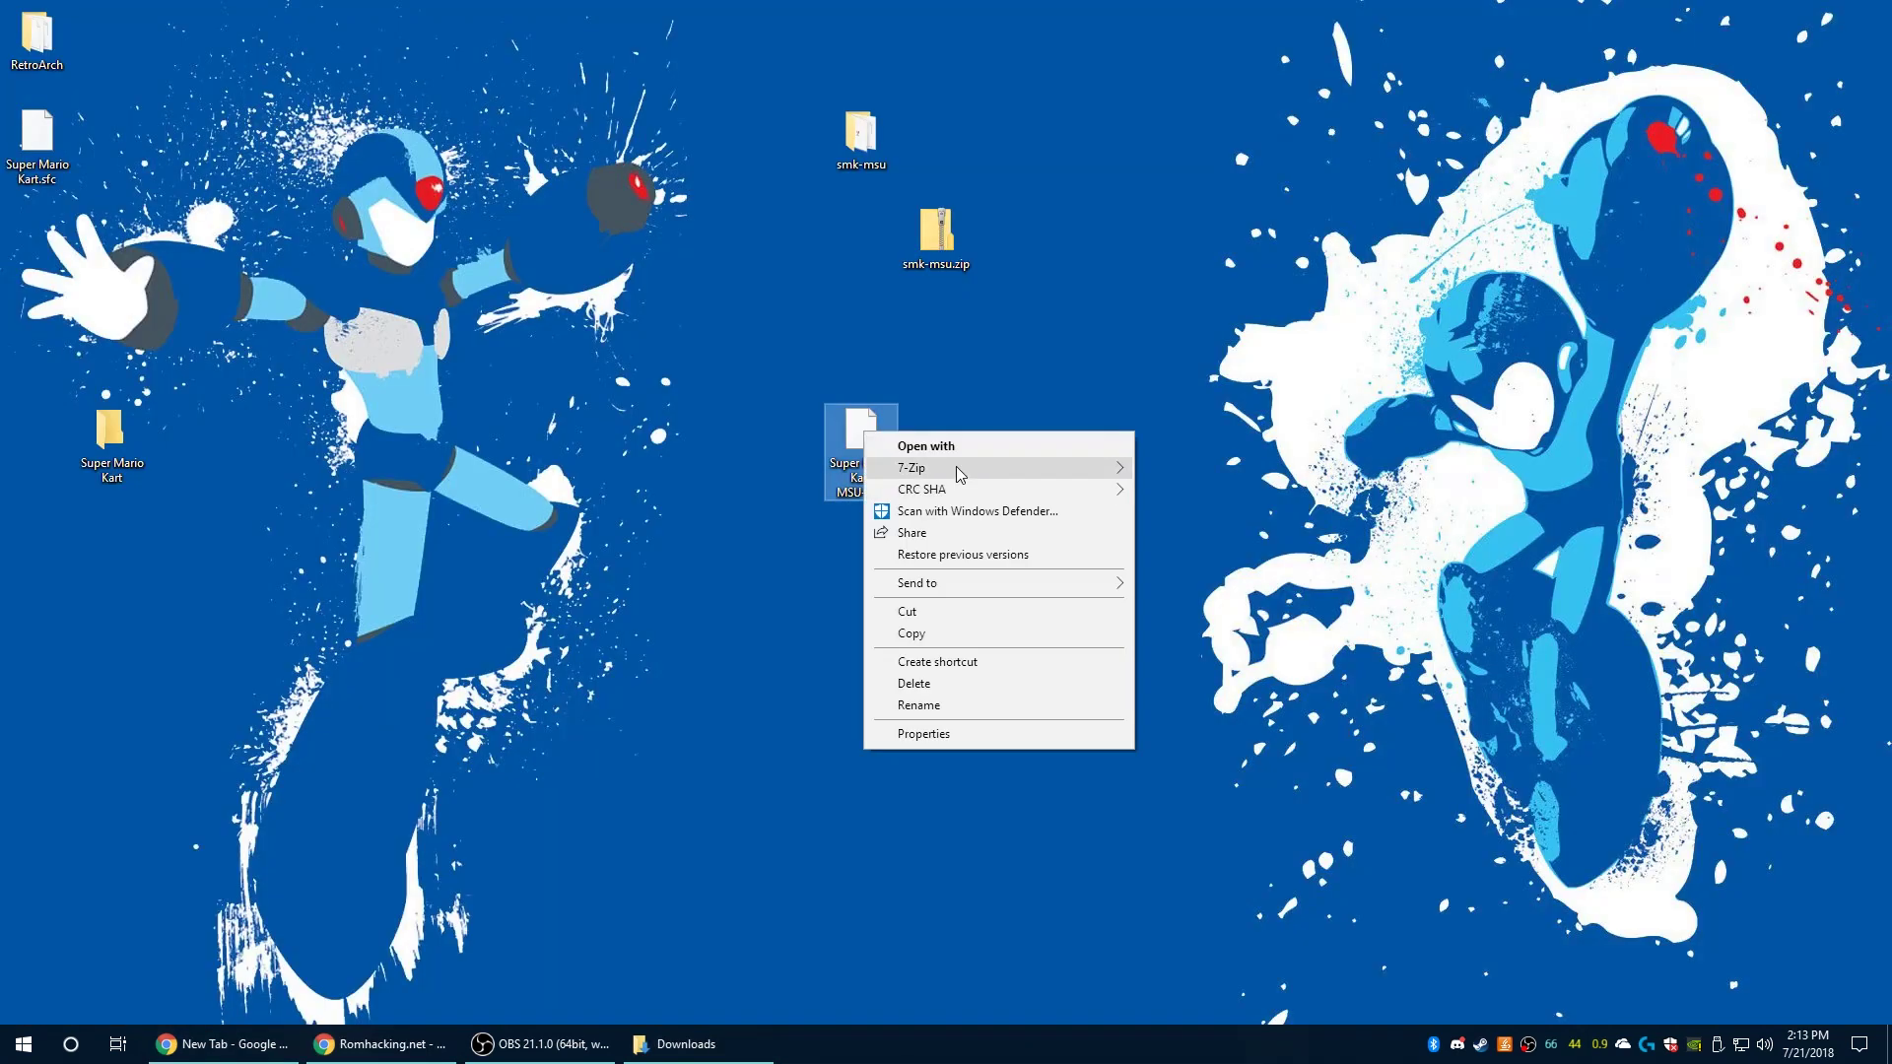
mouse_move(956, 469)
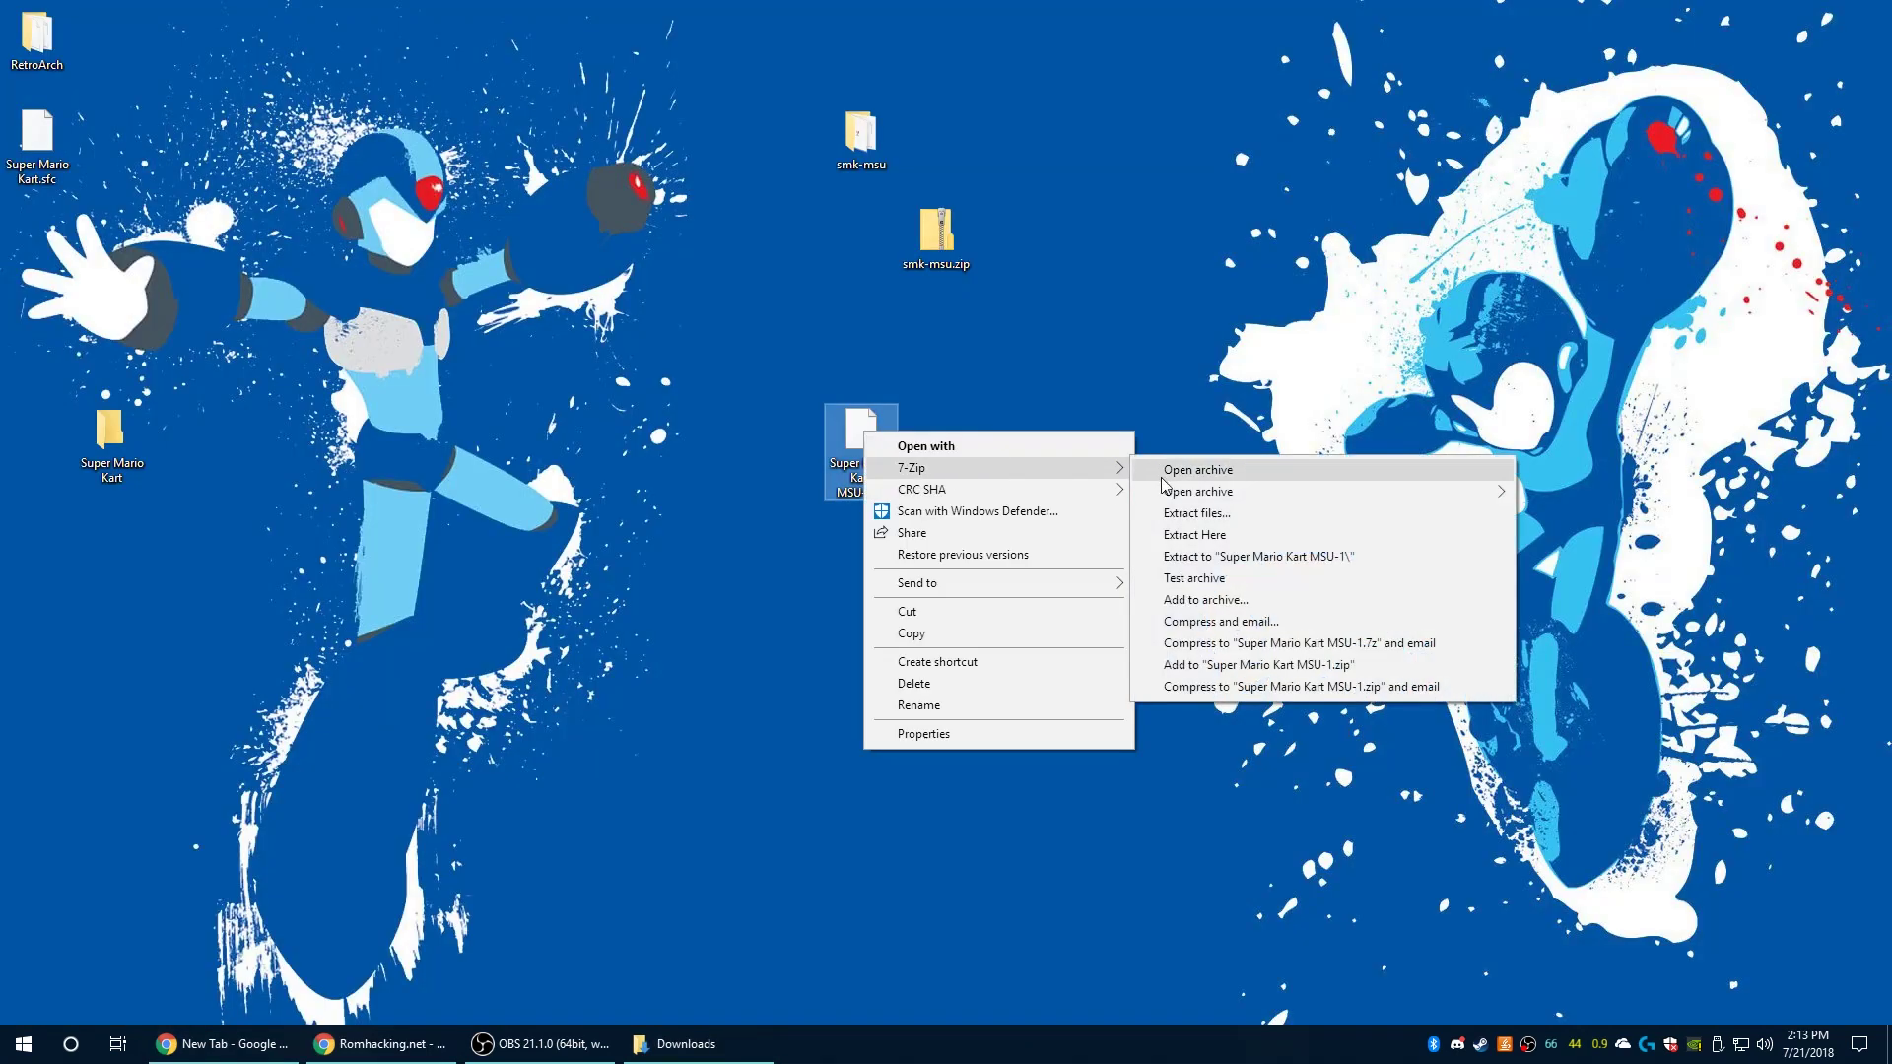
click(1239, 561)
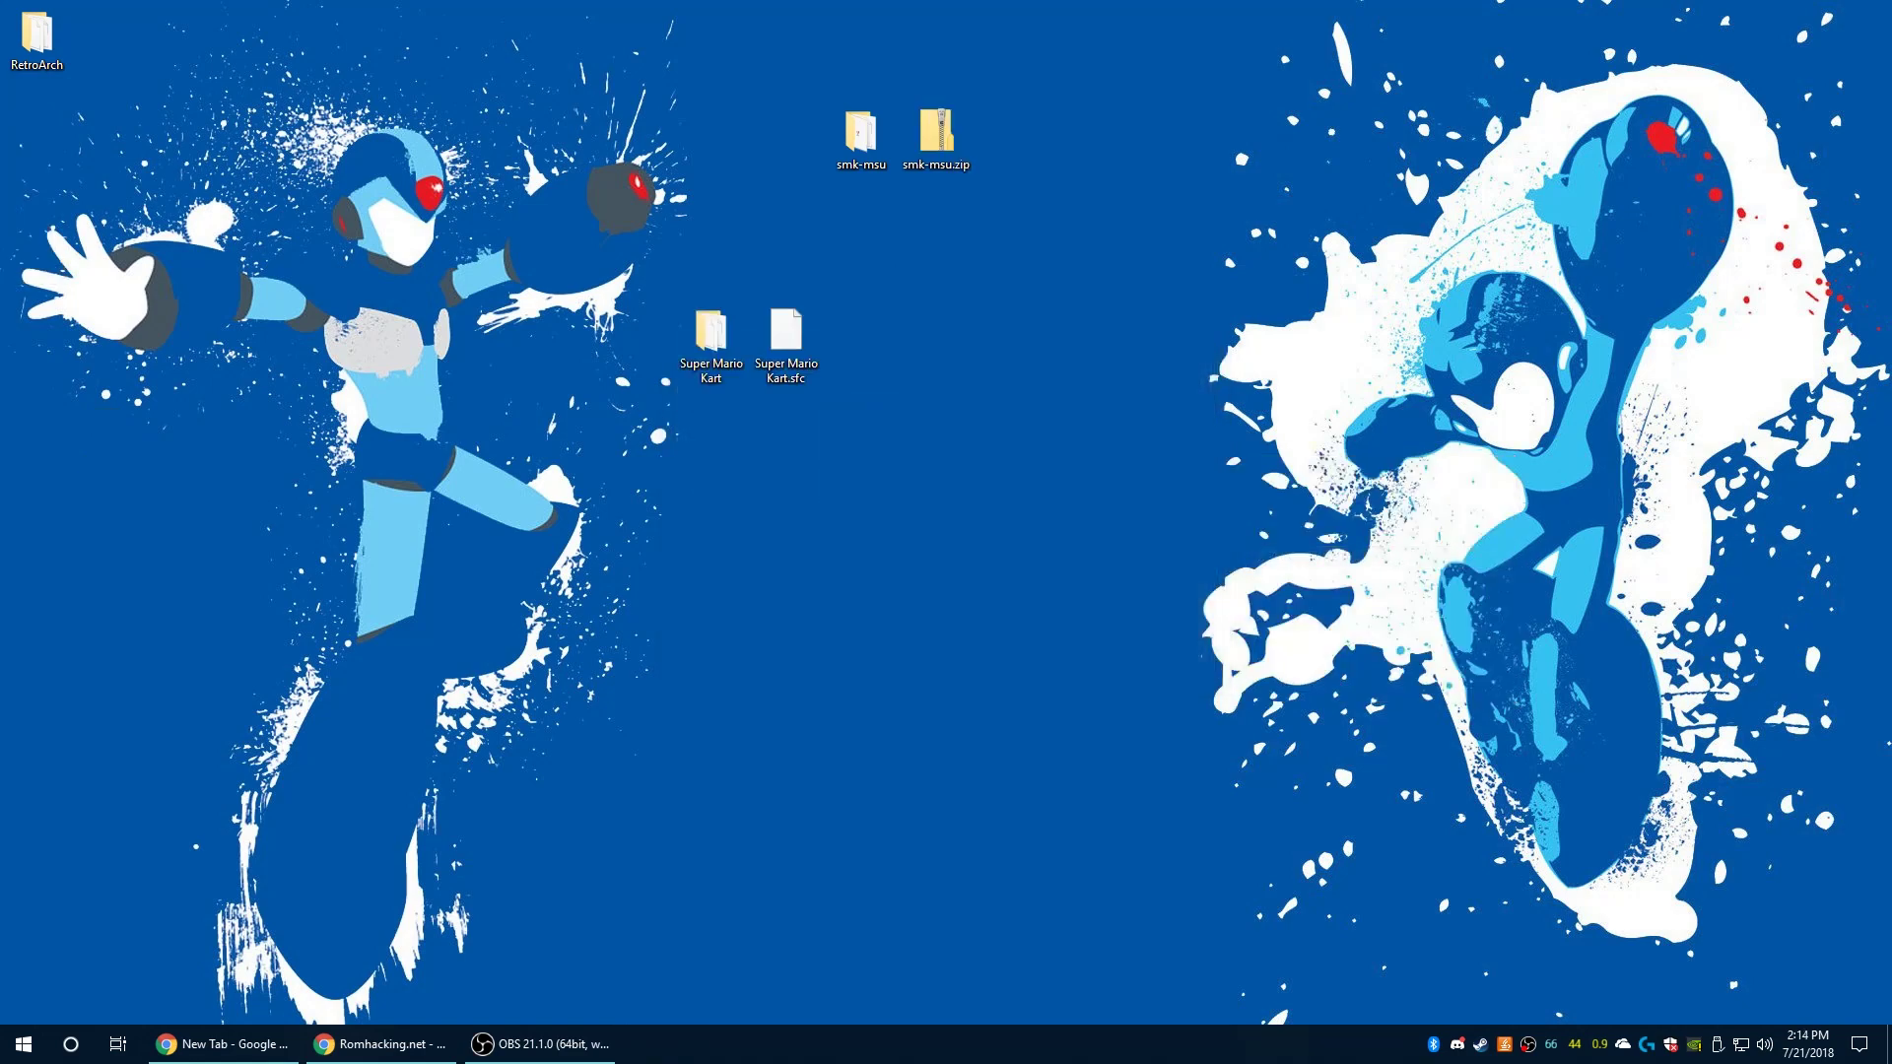
click(380, 1044)
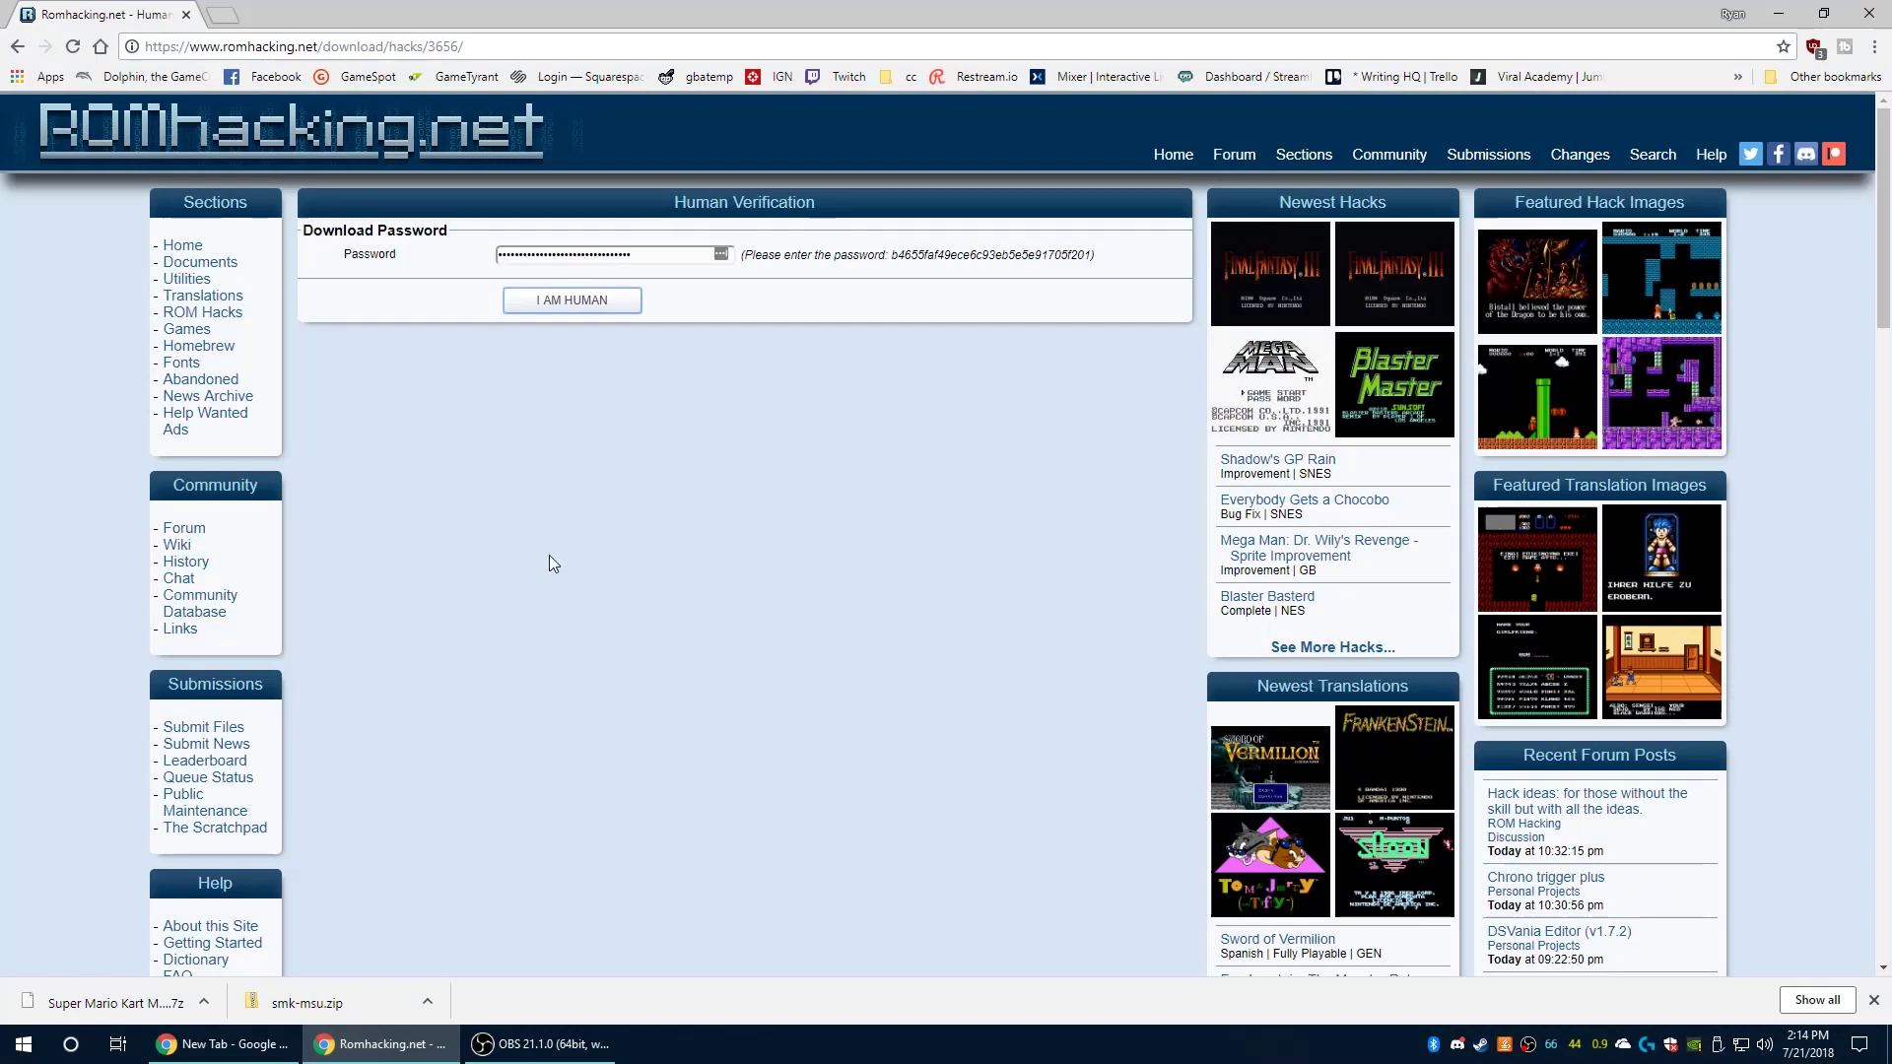
Show ROMhacking.net Utilities filtered to Win operating system and Patching category
click(205, 283)
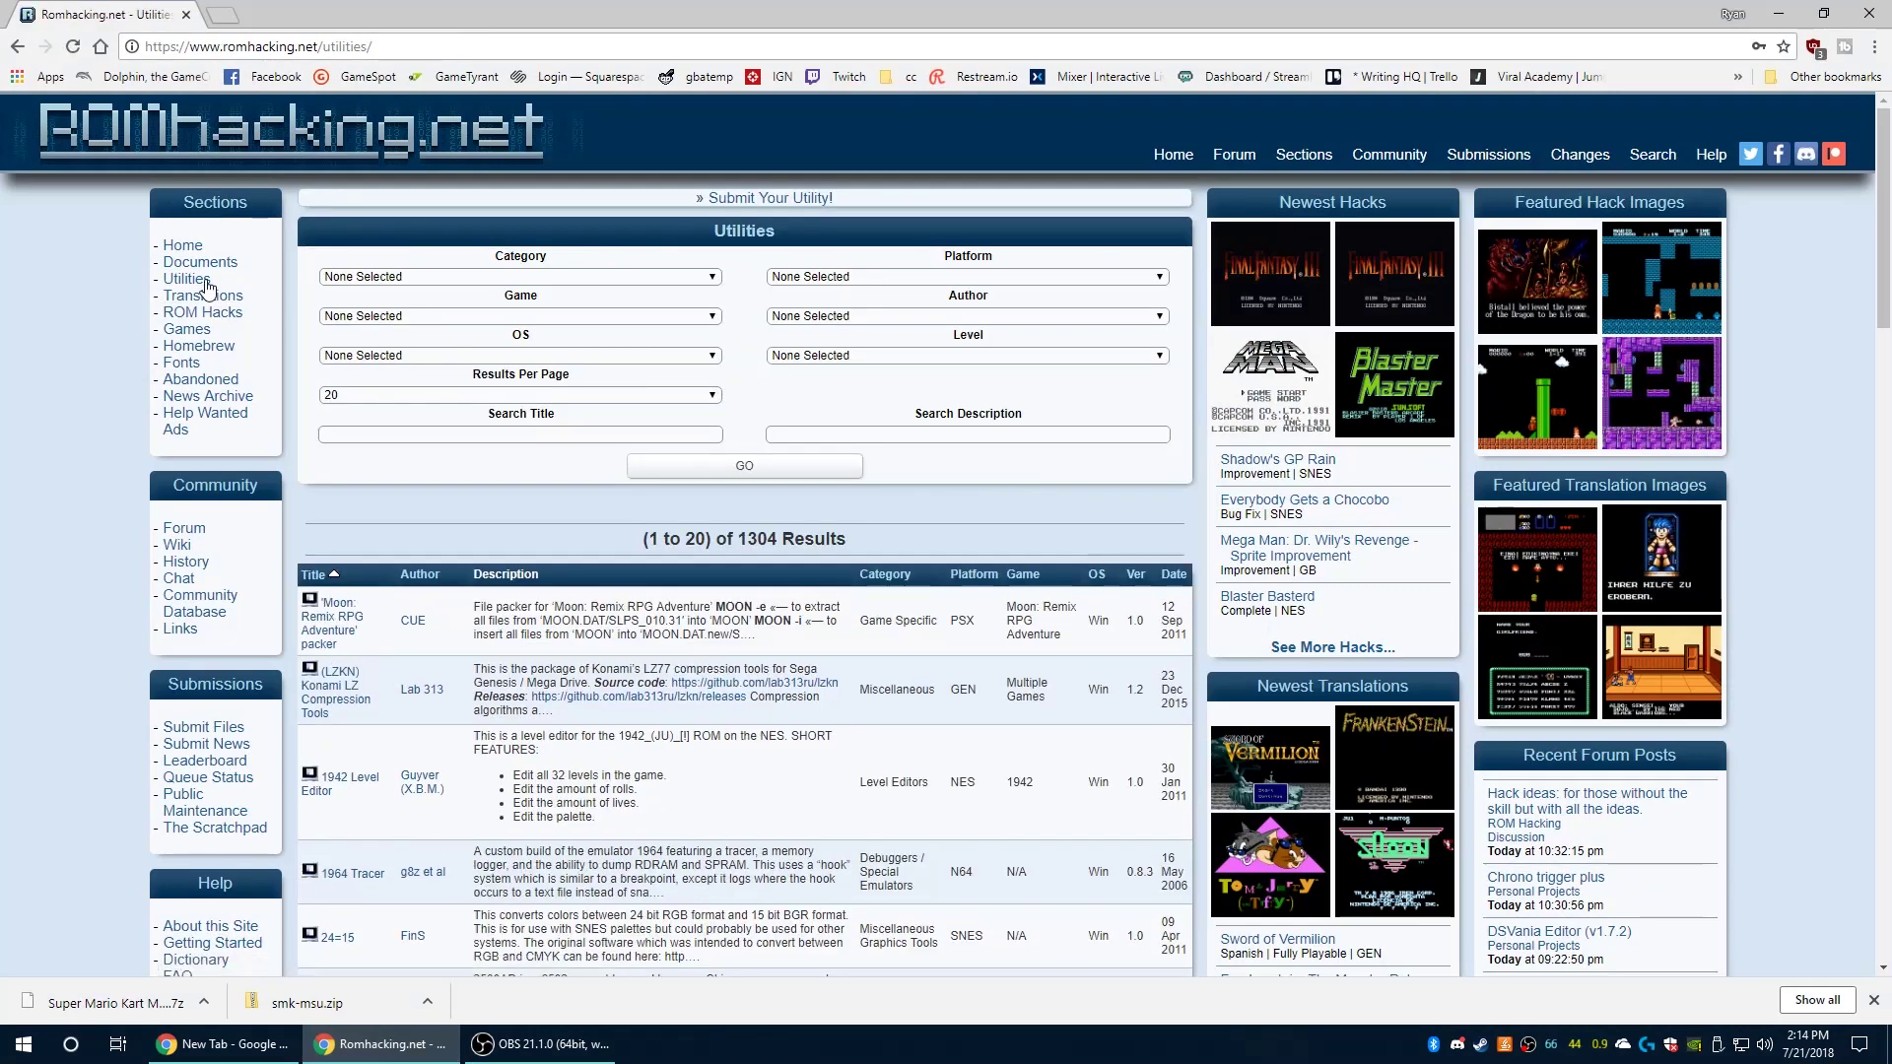
scroll(544, 544, down, 8)
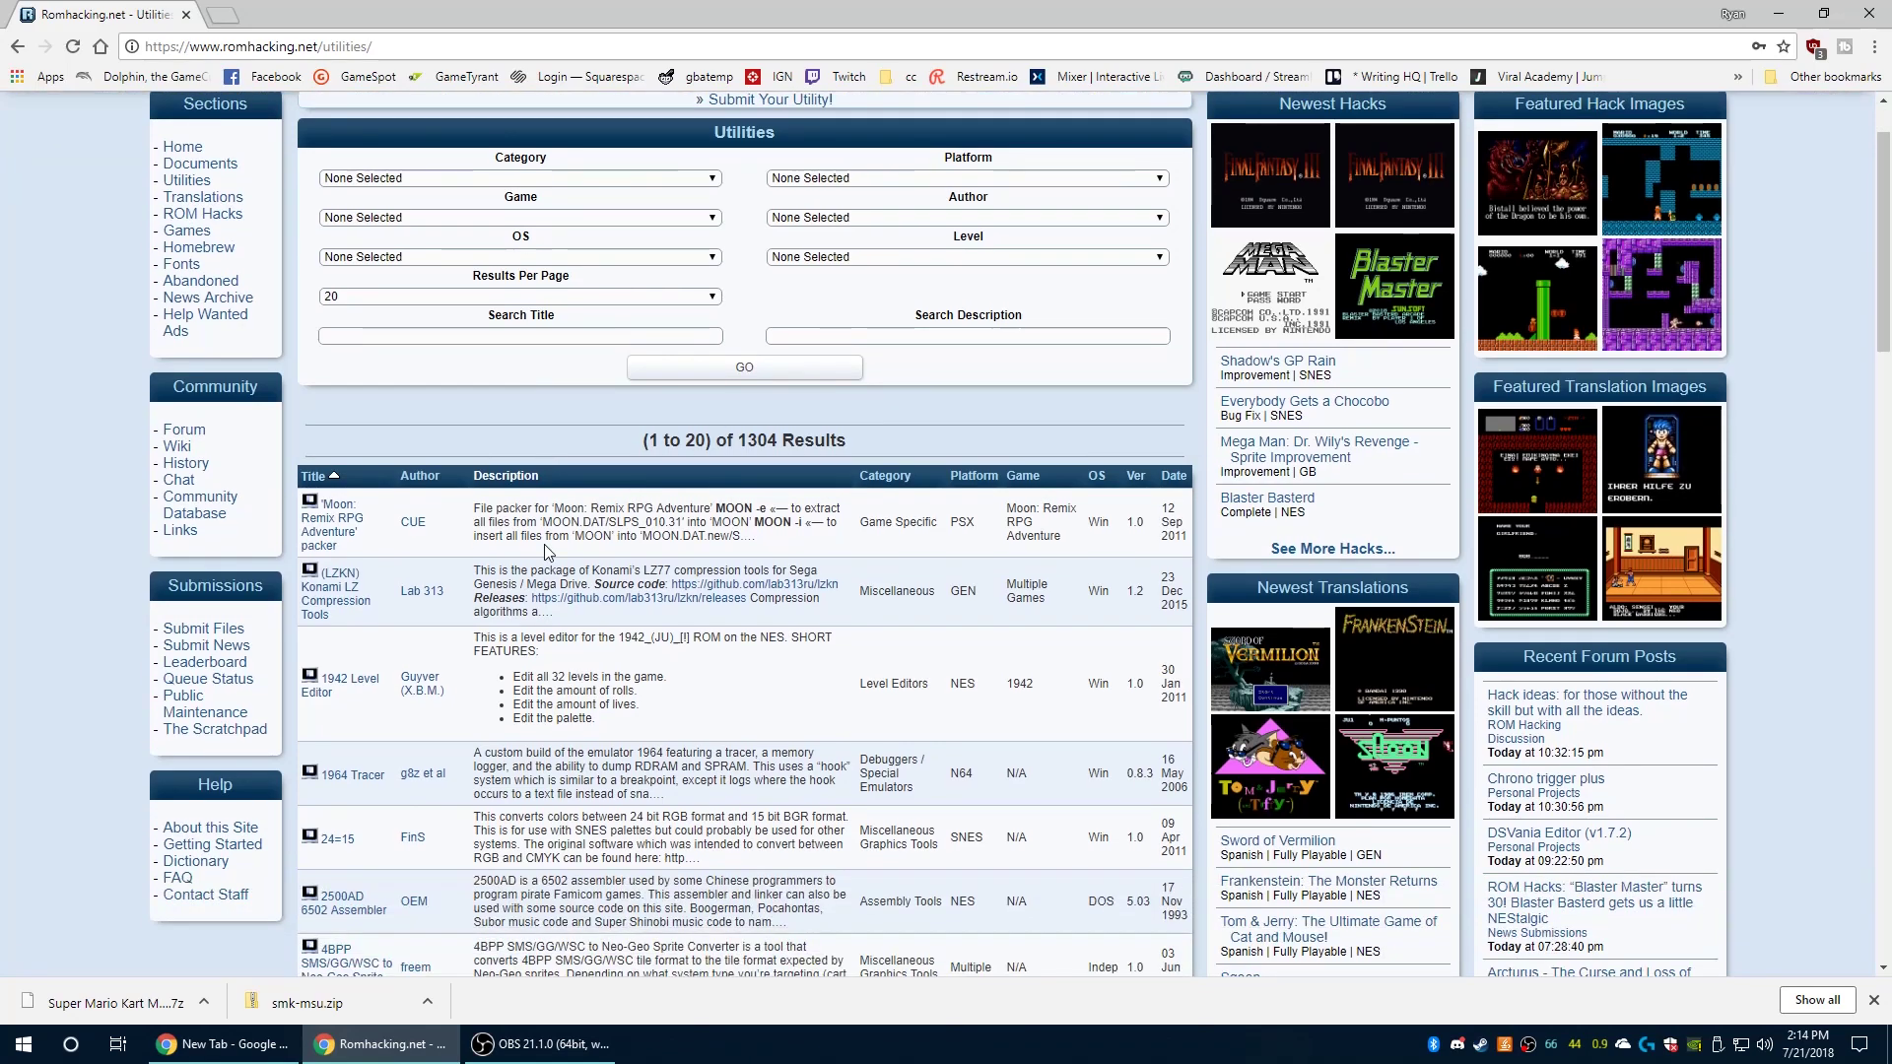
scroll(544, 548, down, 5)
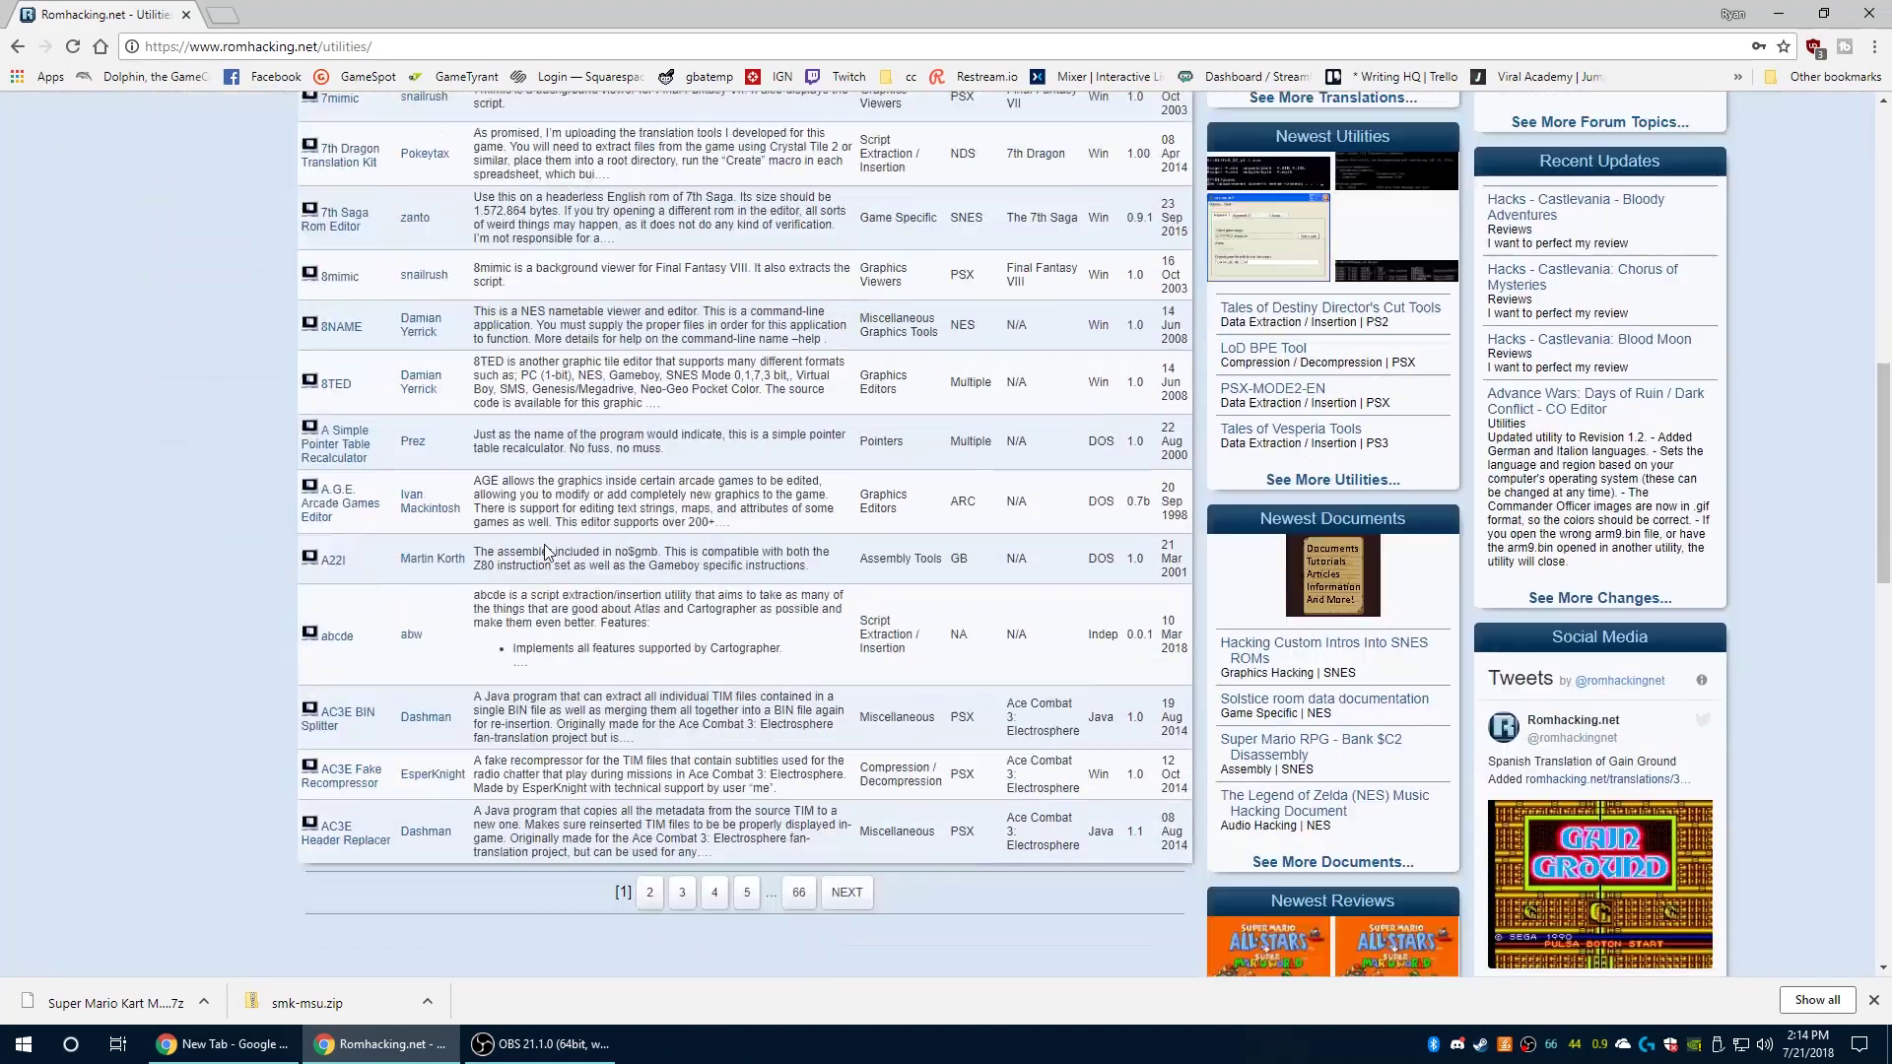
scroll(544, 544, up, 20)
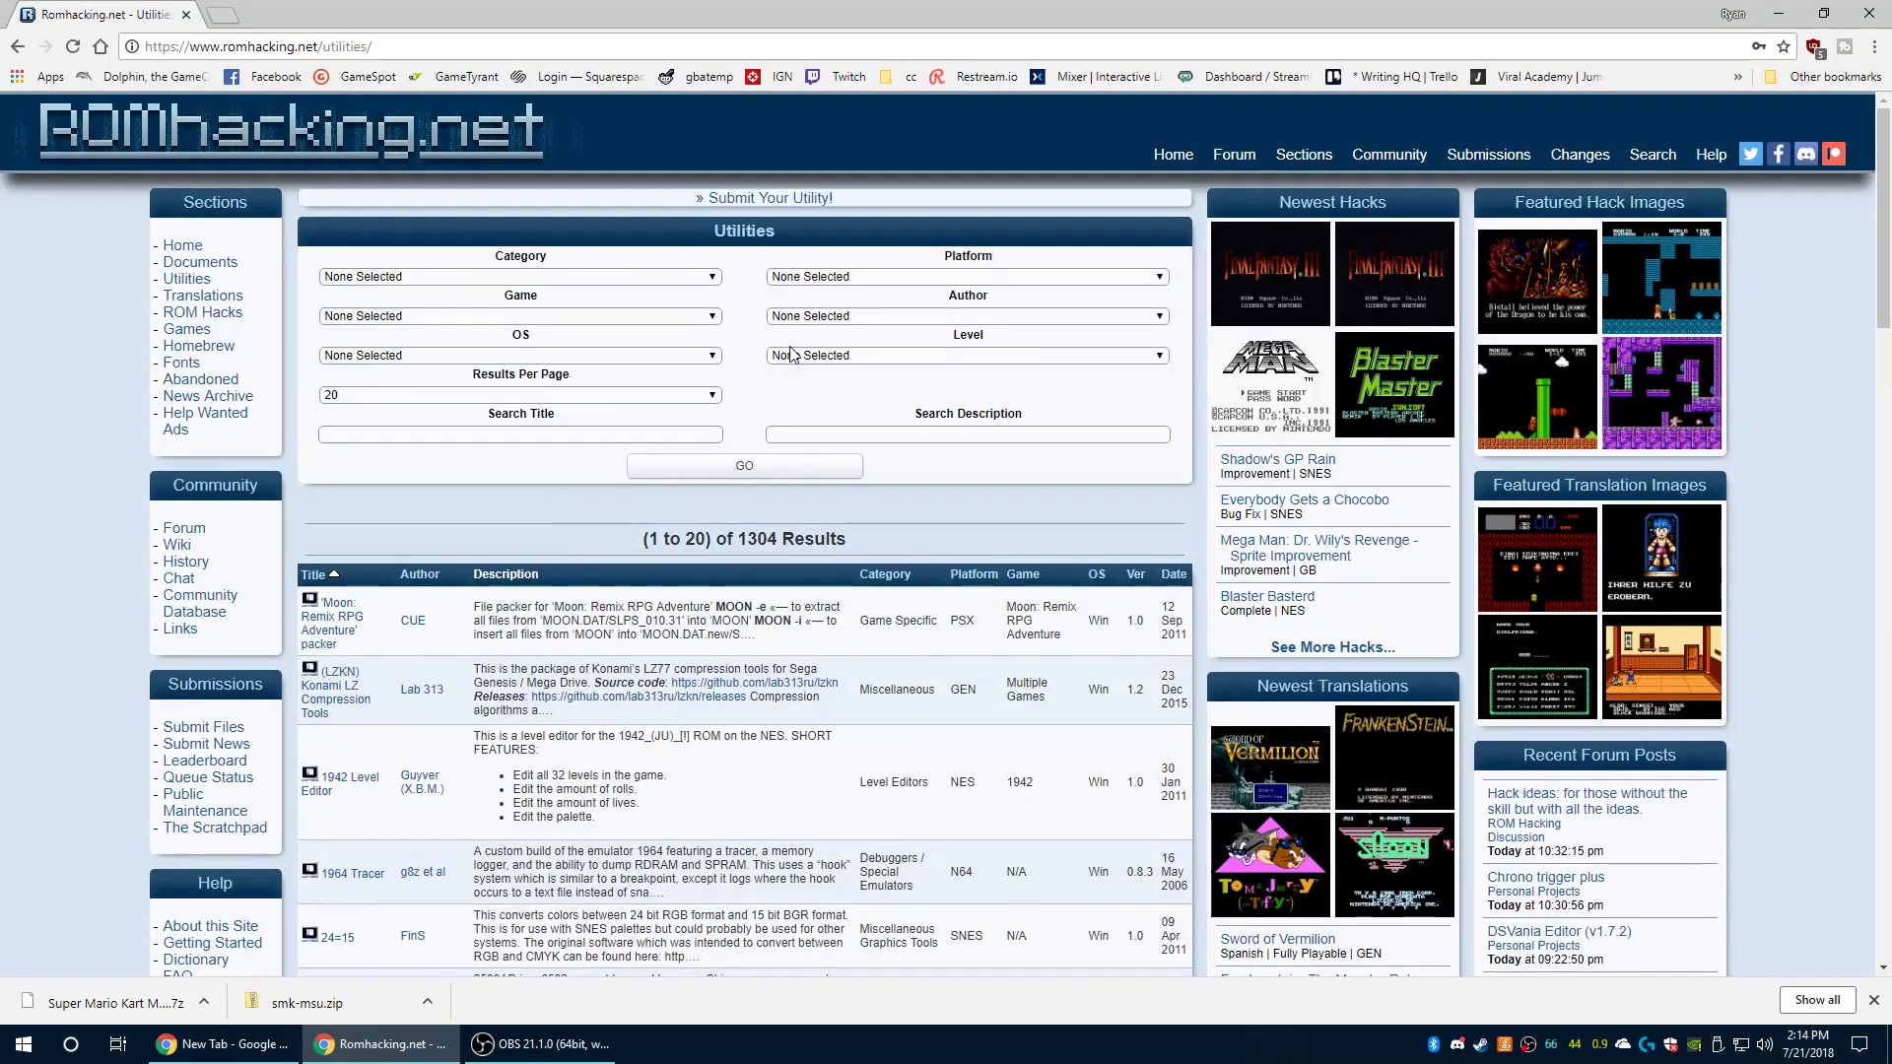
click(697, 360)
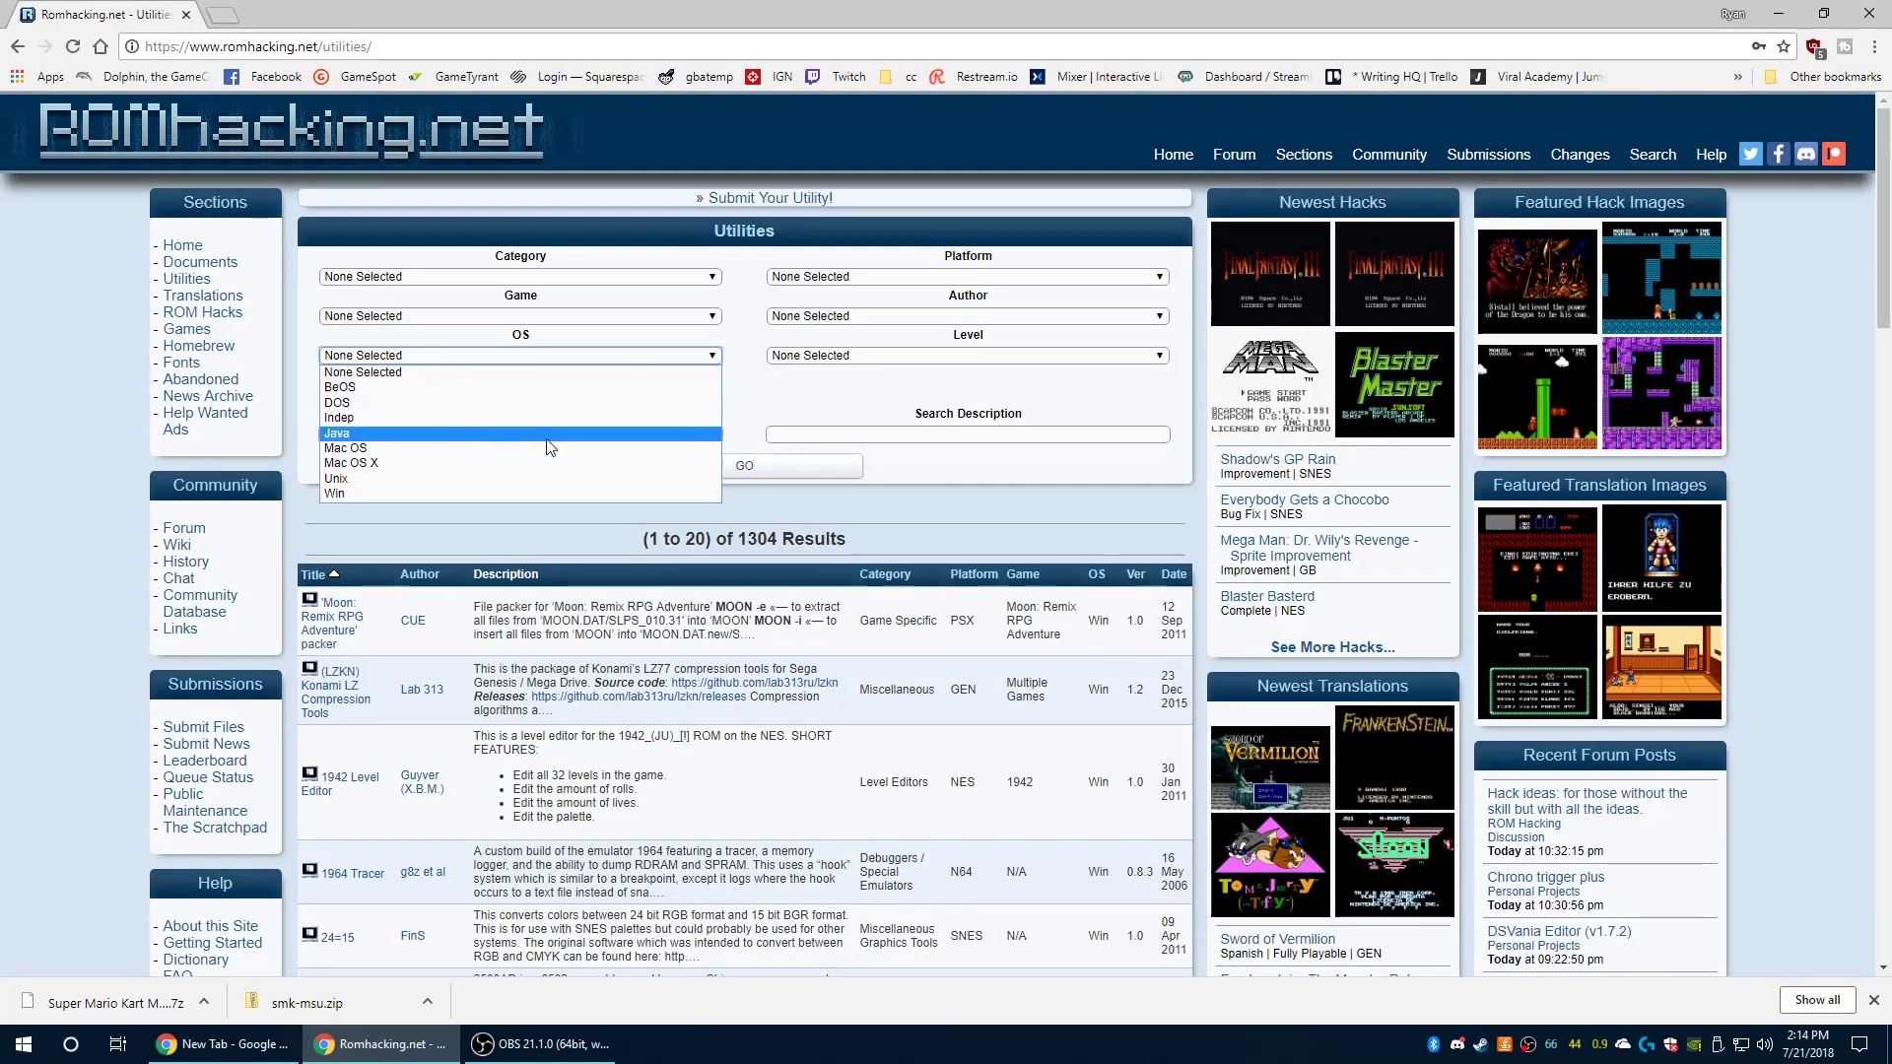
click(370, 494)
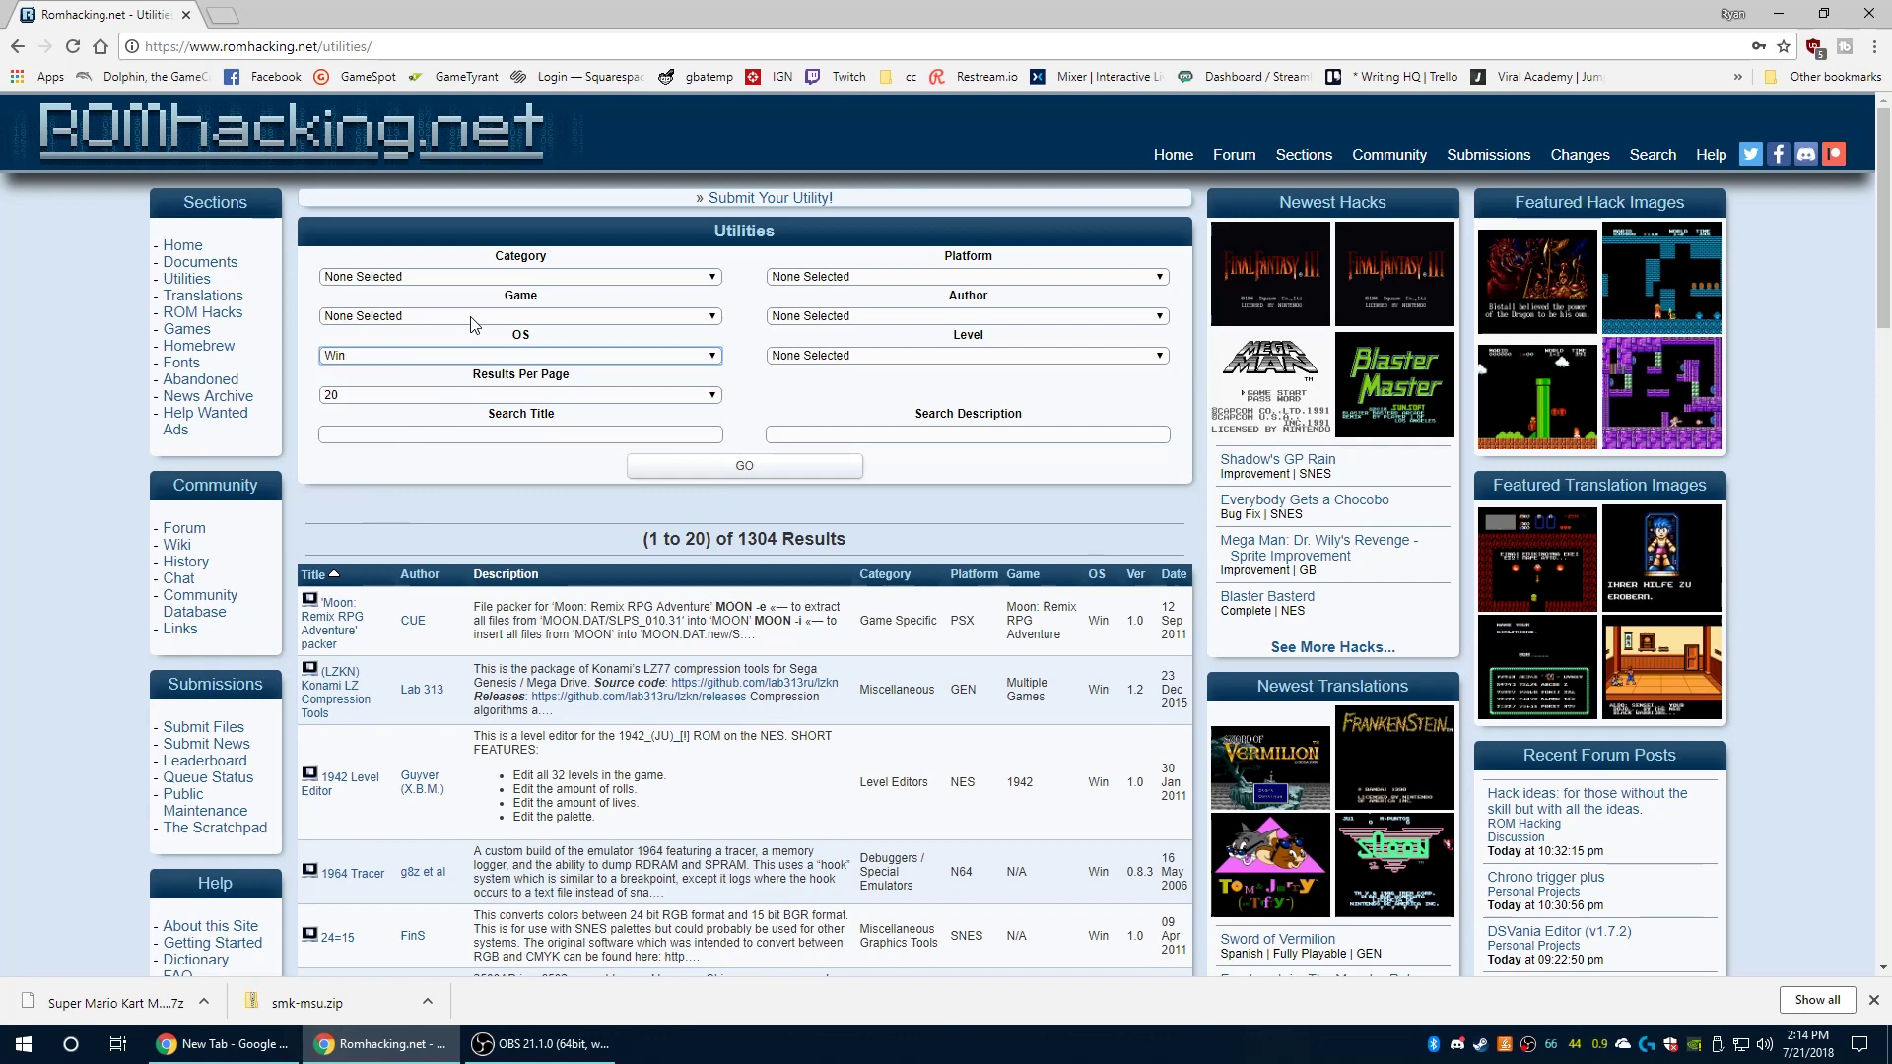
click(487, 277)
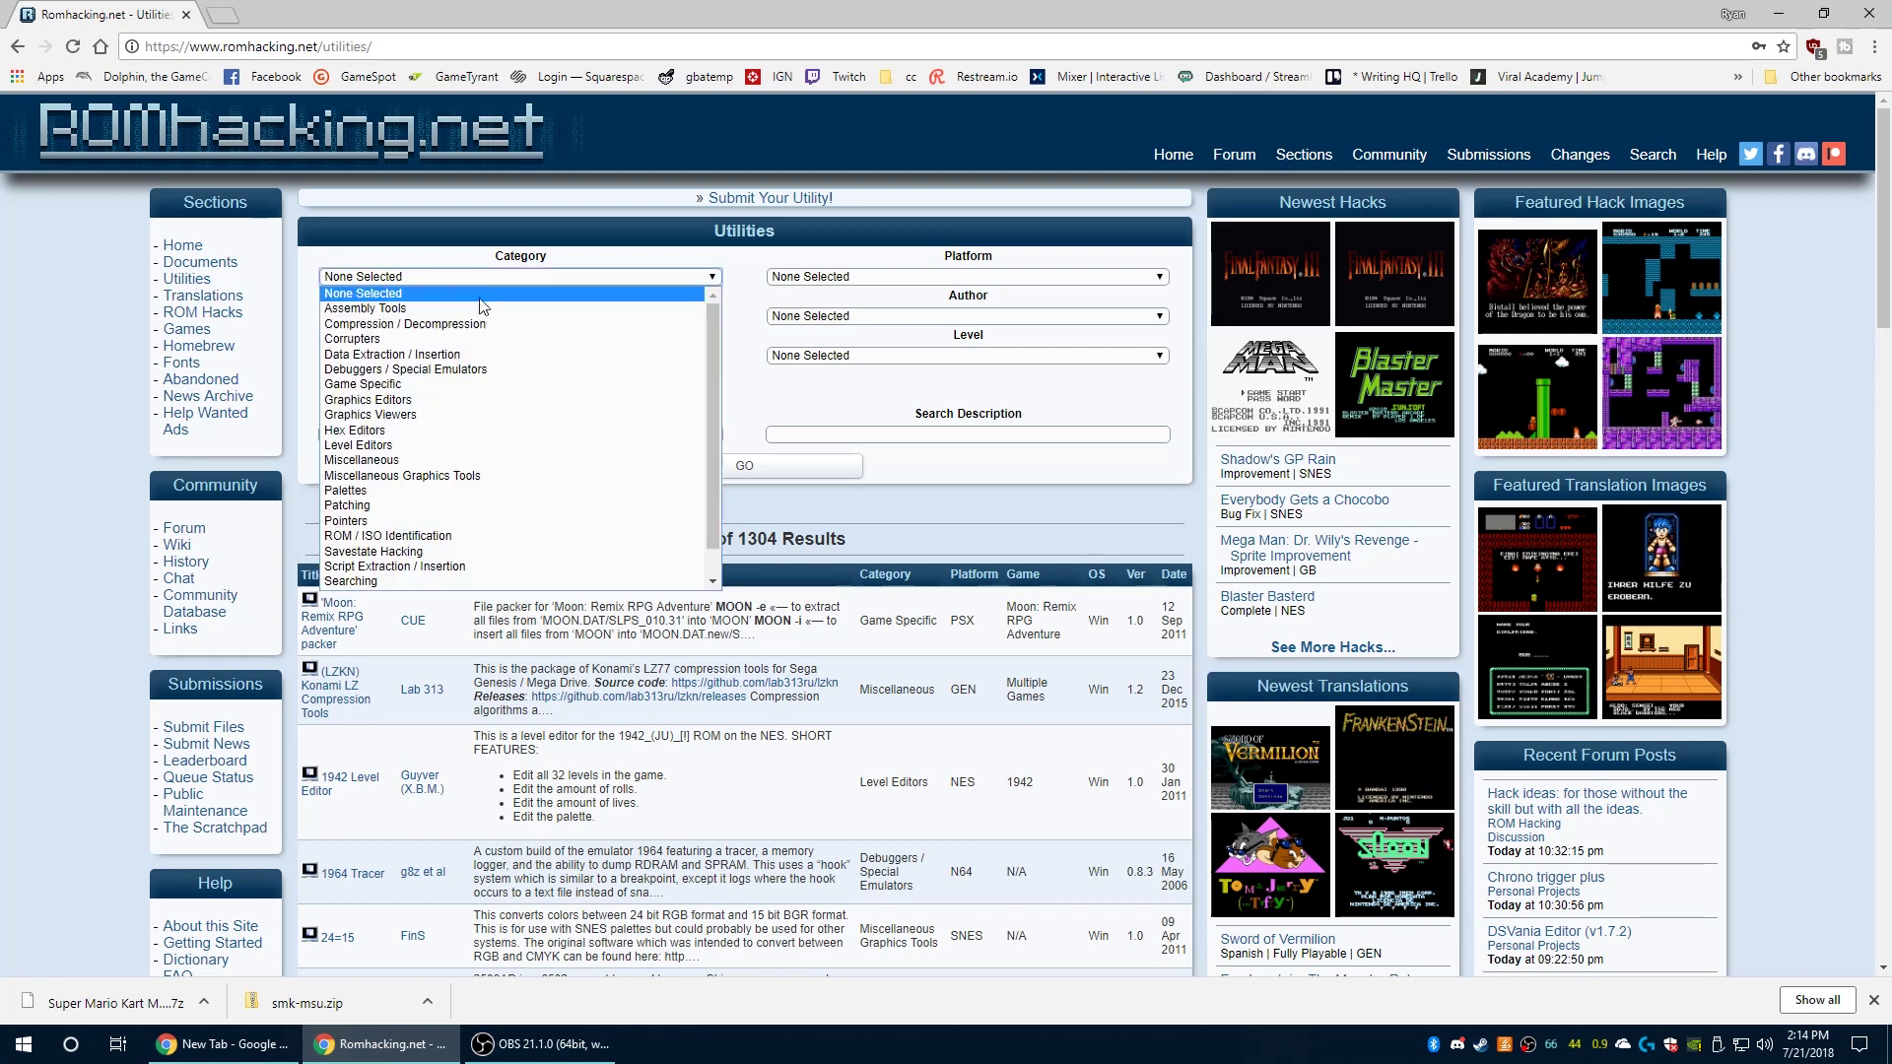
key(Escape)
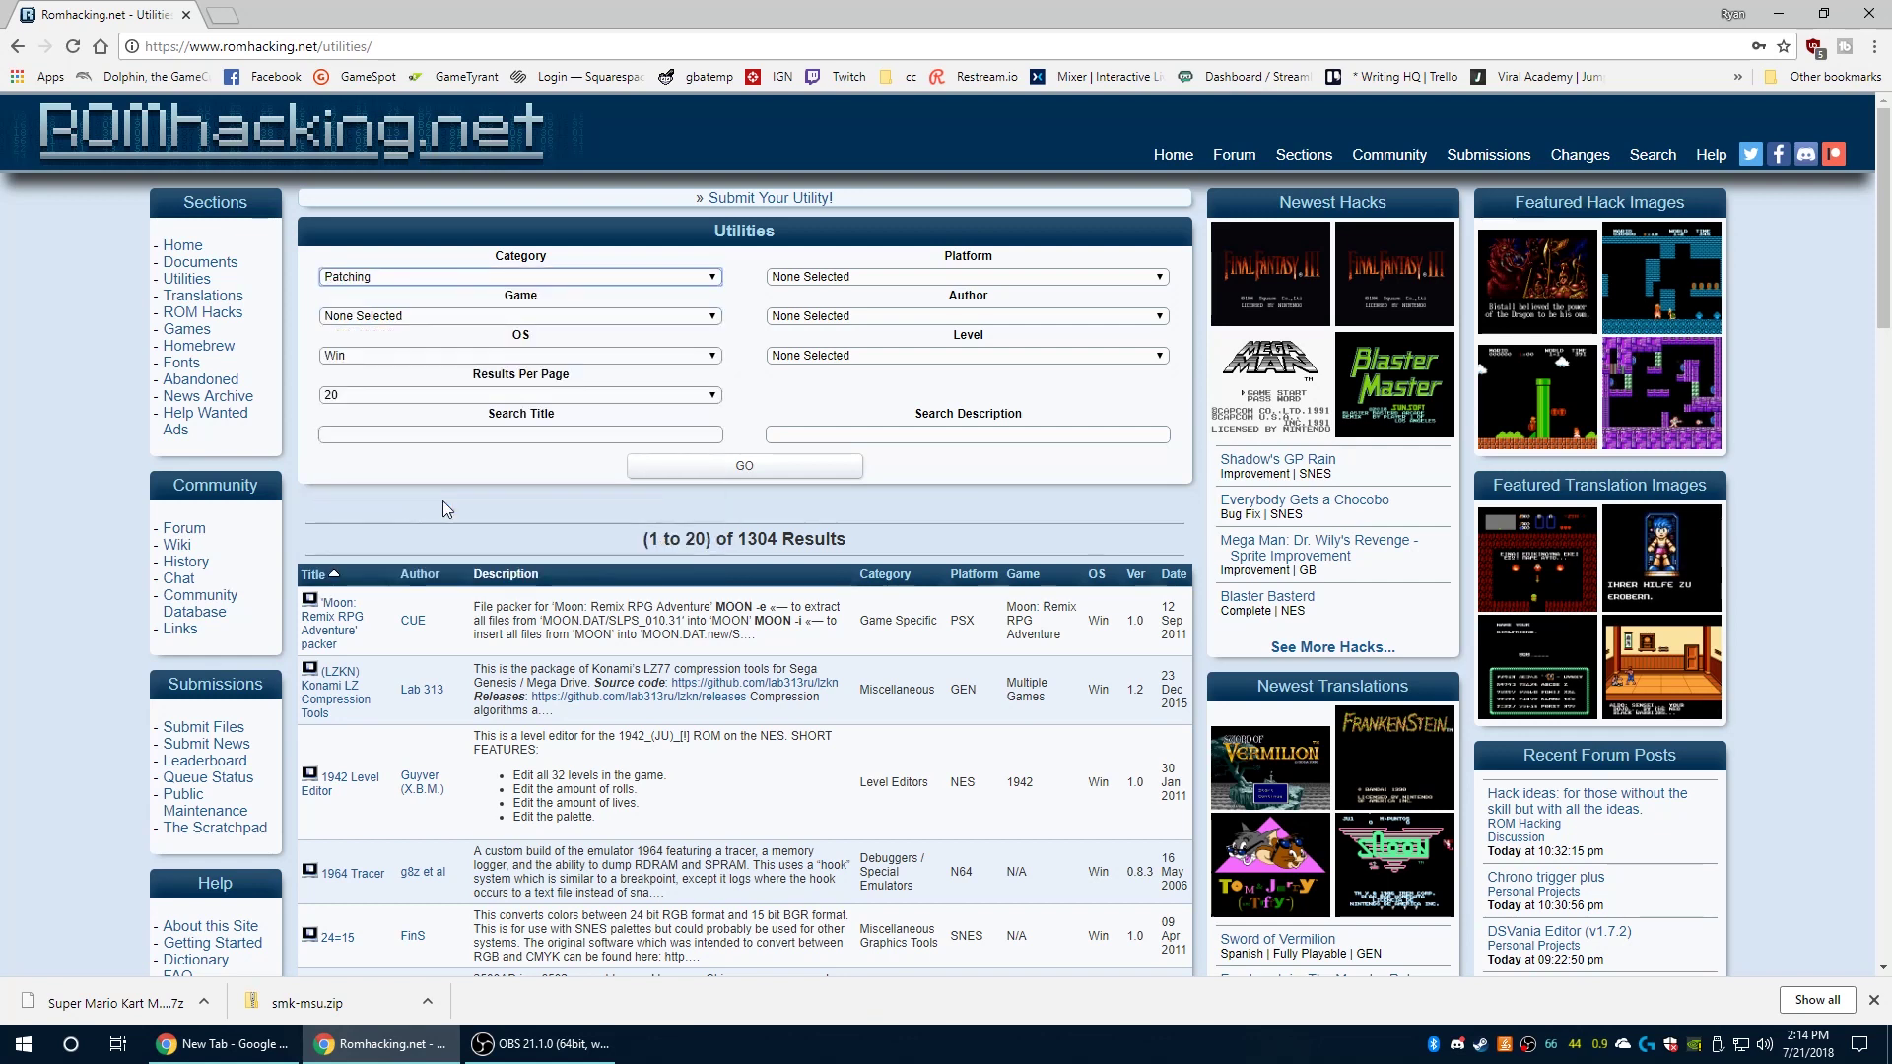
click(737, 472)
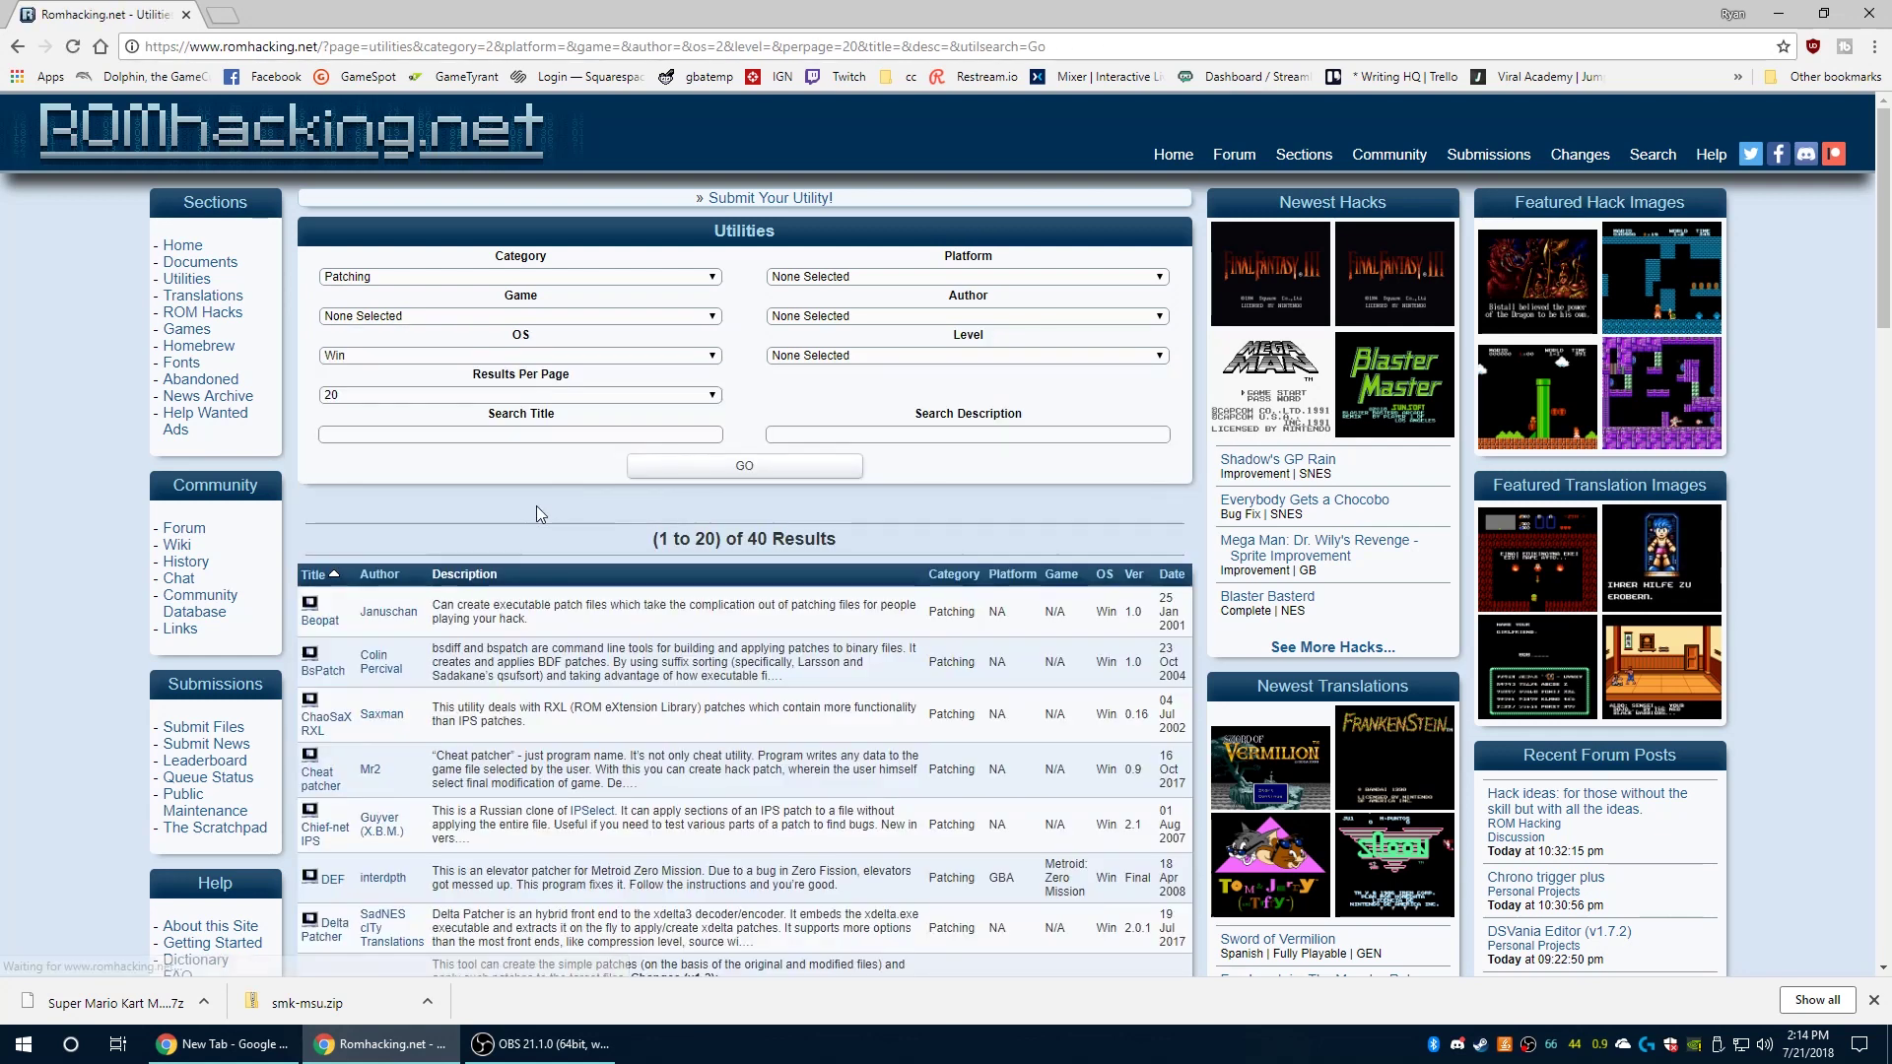
Open the Floating IPS 1.31 page from the 40 Windows patching results
scroll(522, 555, down, 4)
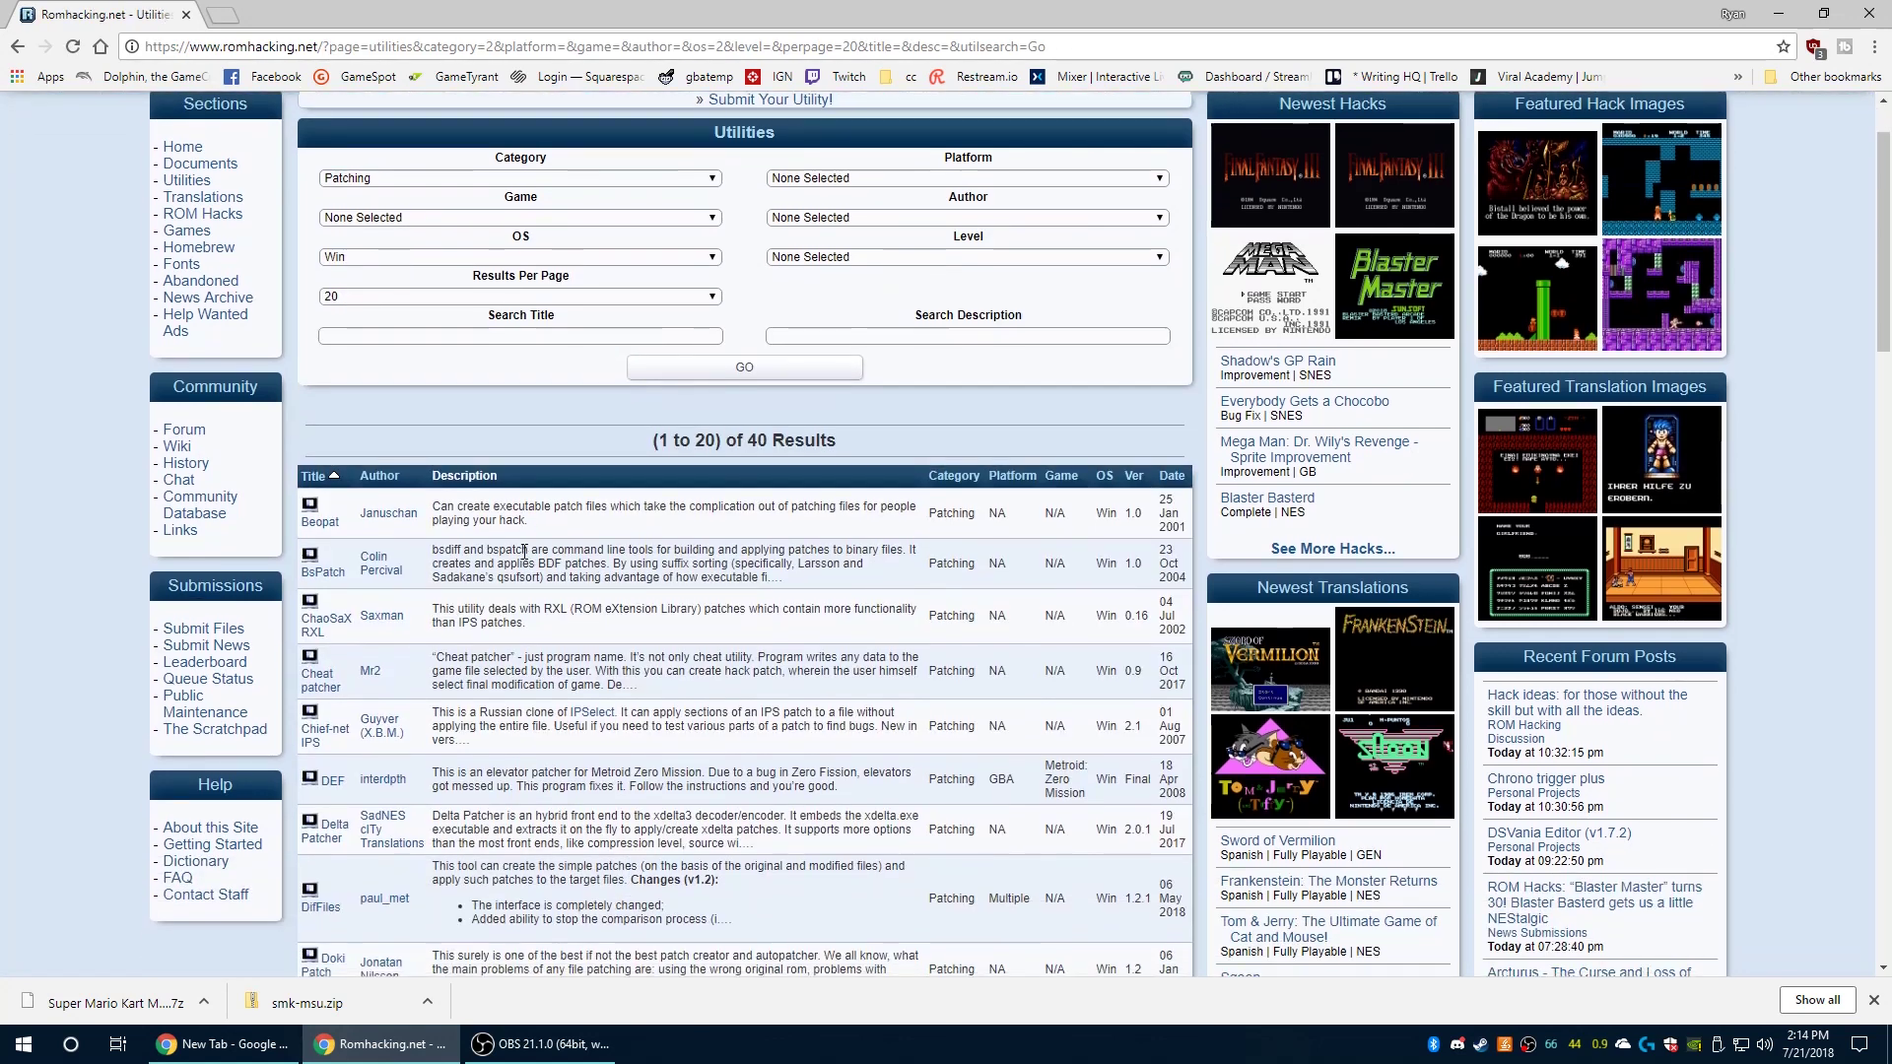
scroll(522, 557, down, 1)
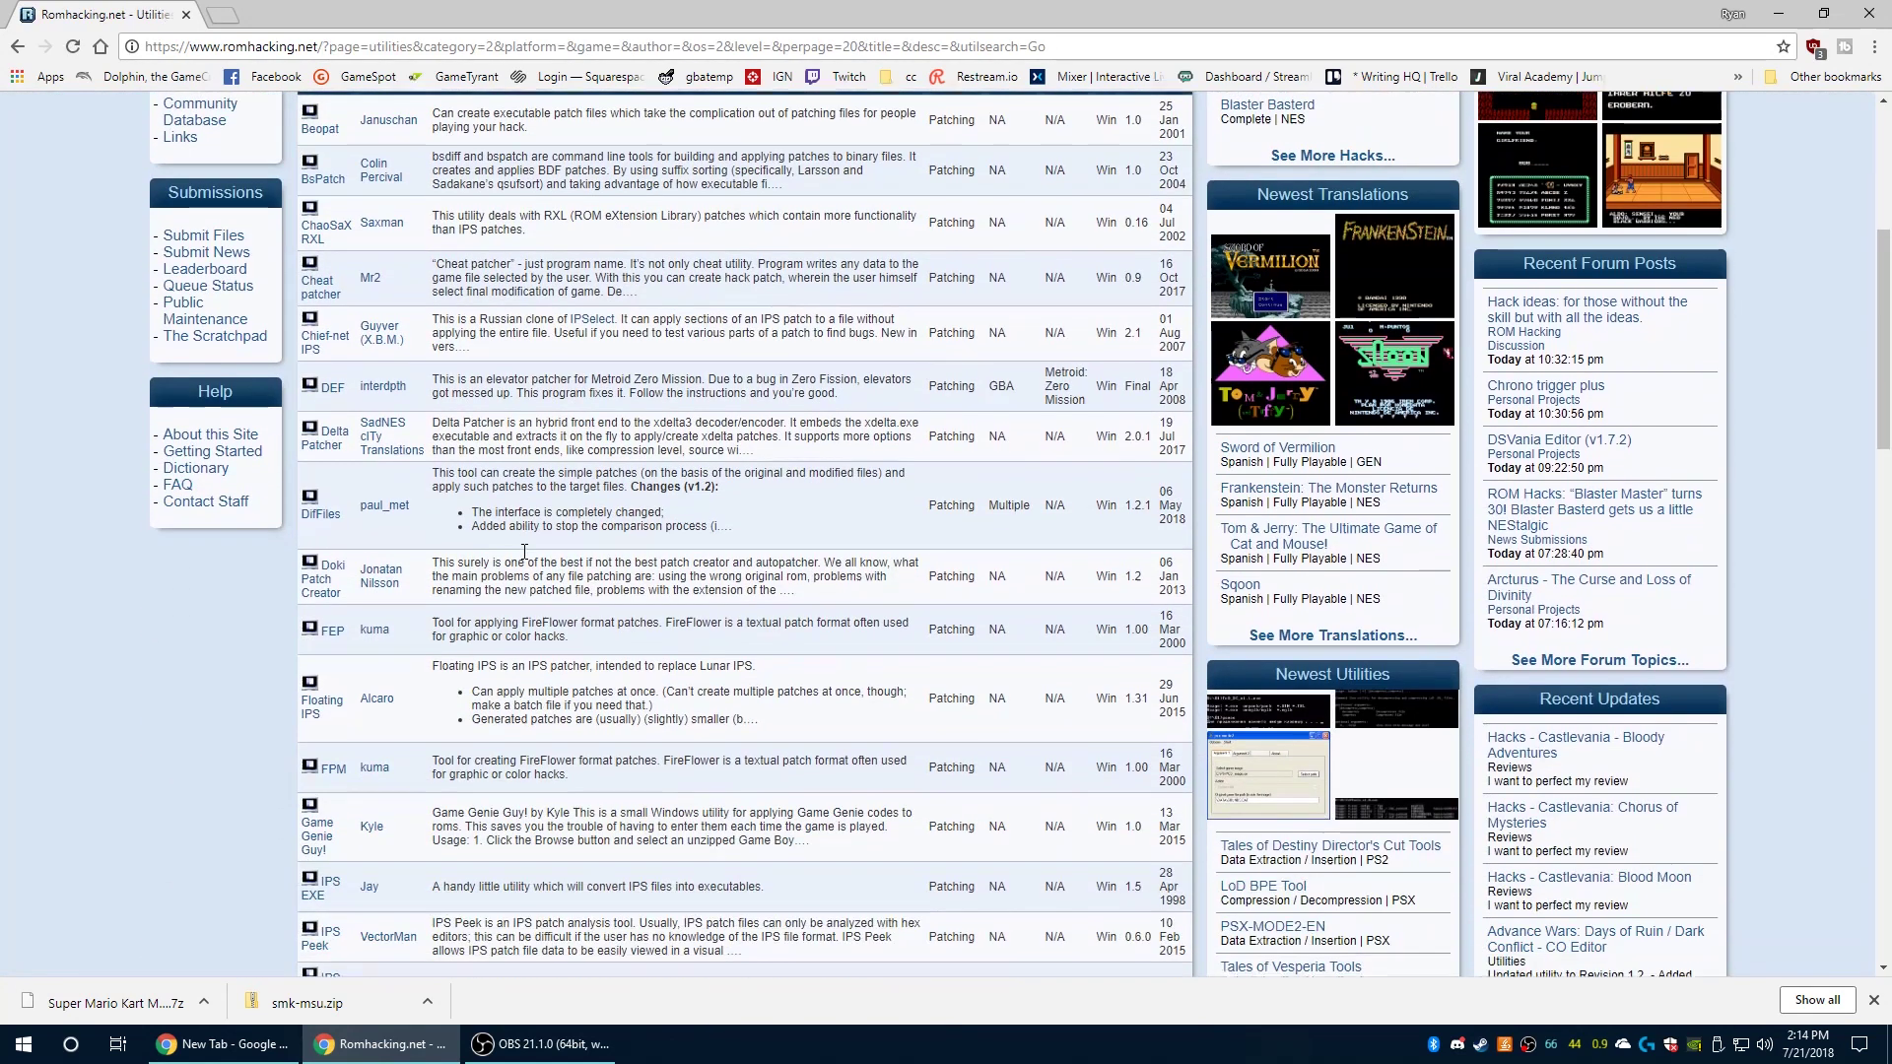
click(325, 708)
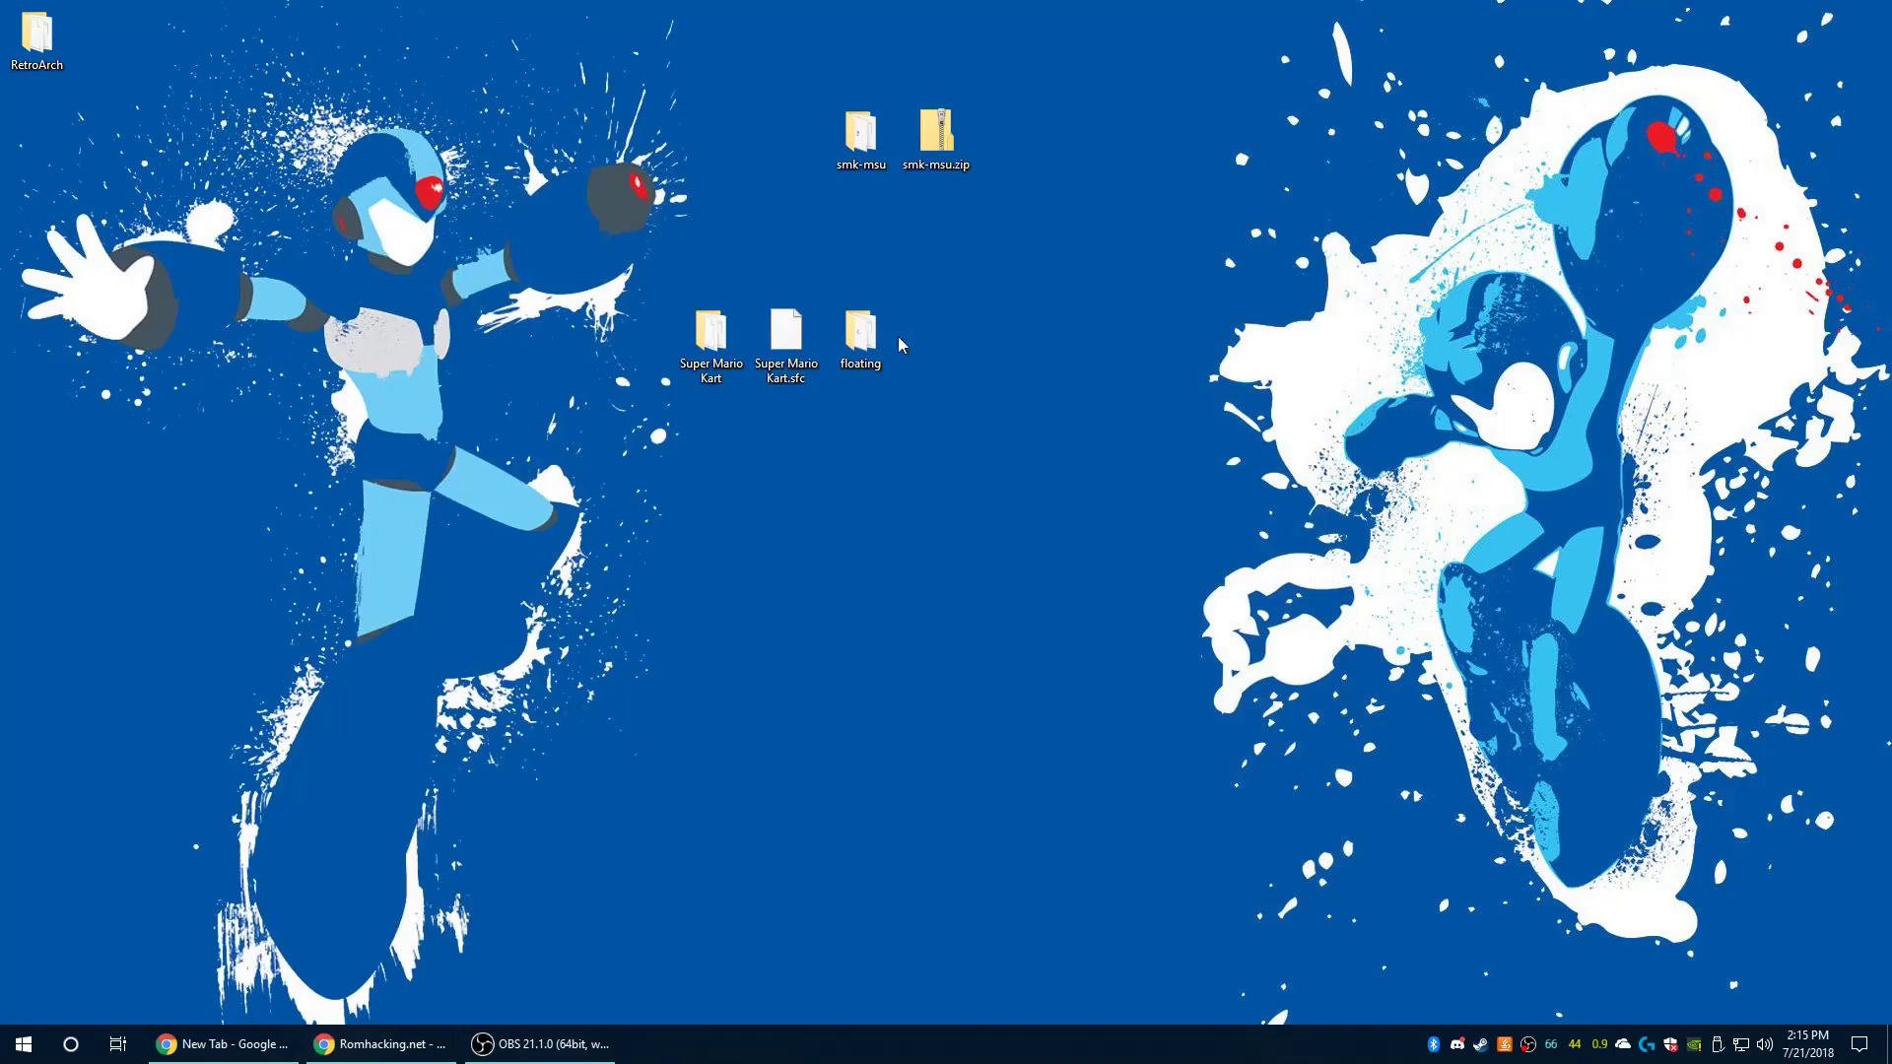
Launch Floating IPS from the floating folder and begin Apply Patch
double_click(872, 340)
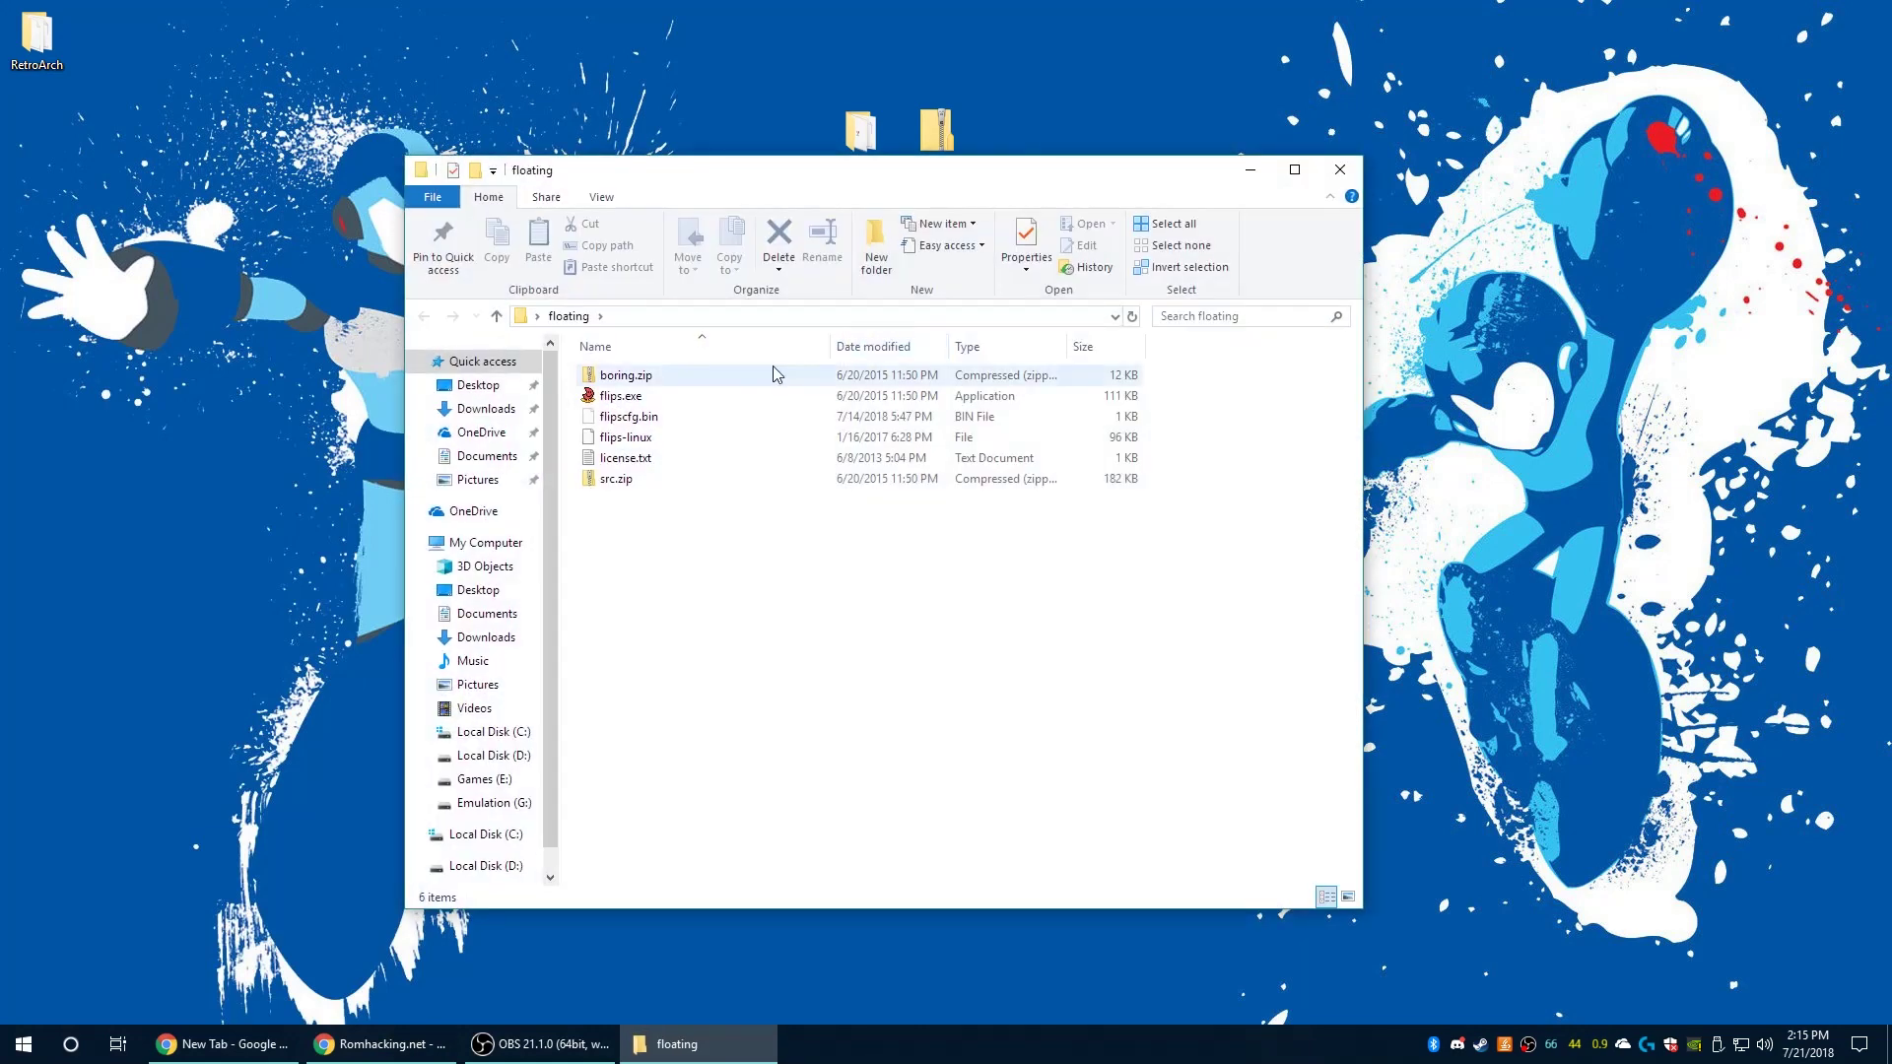
double_click(633, 405)
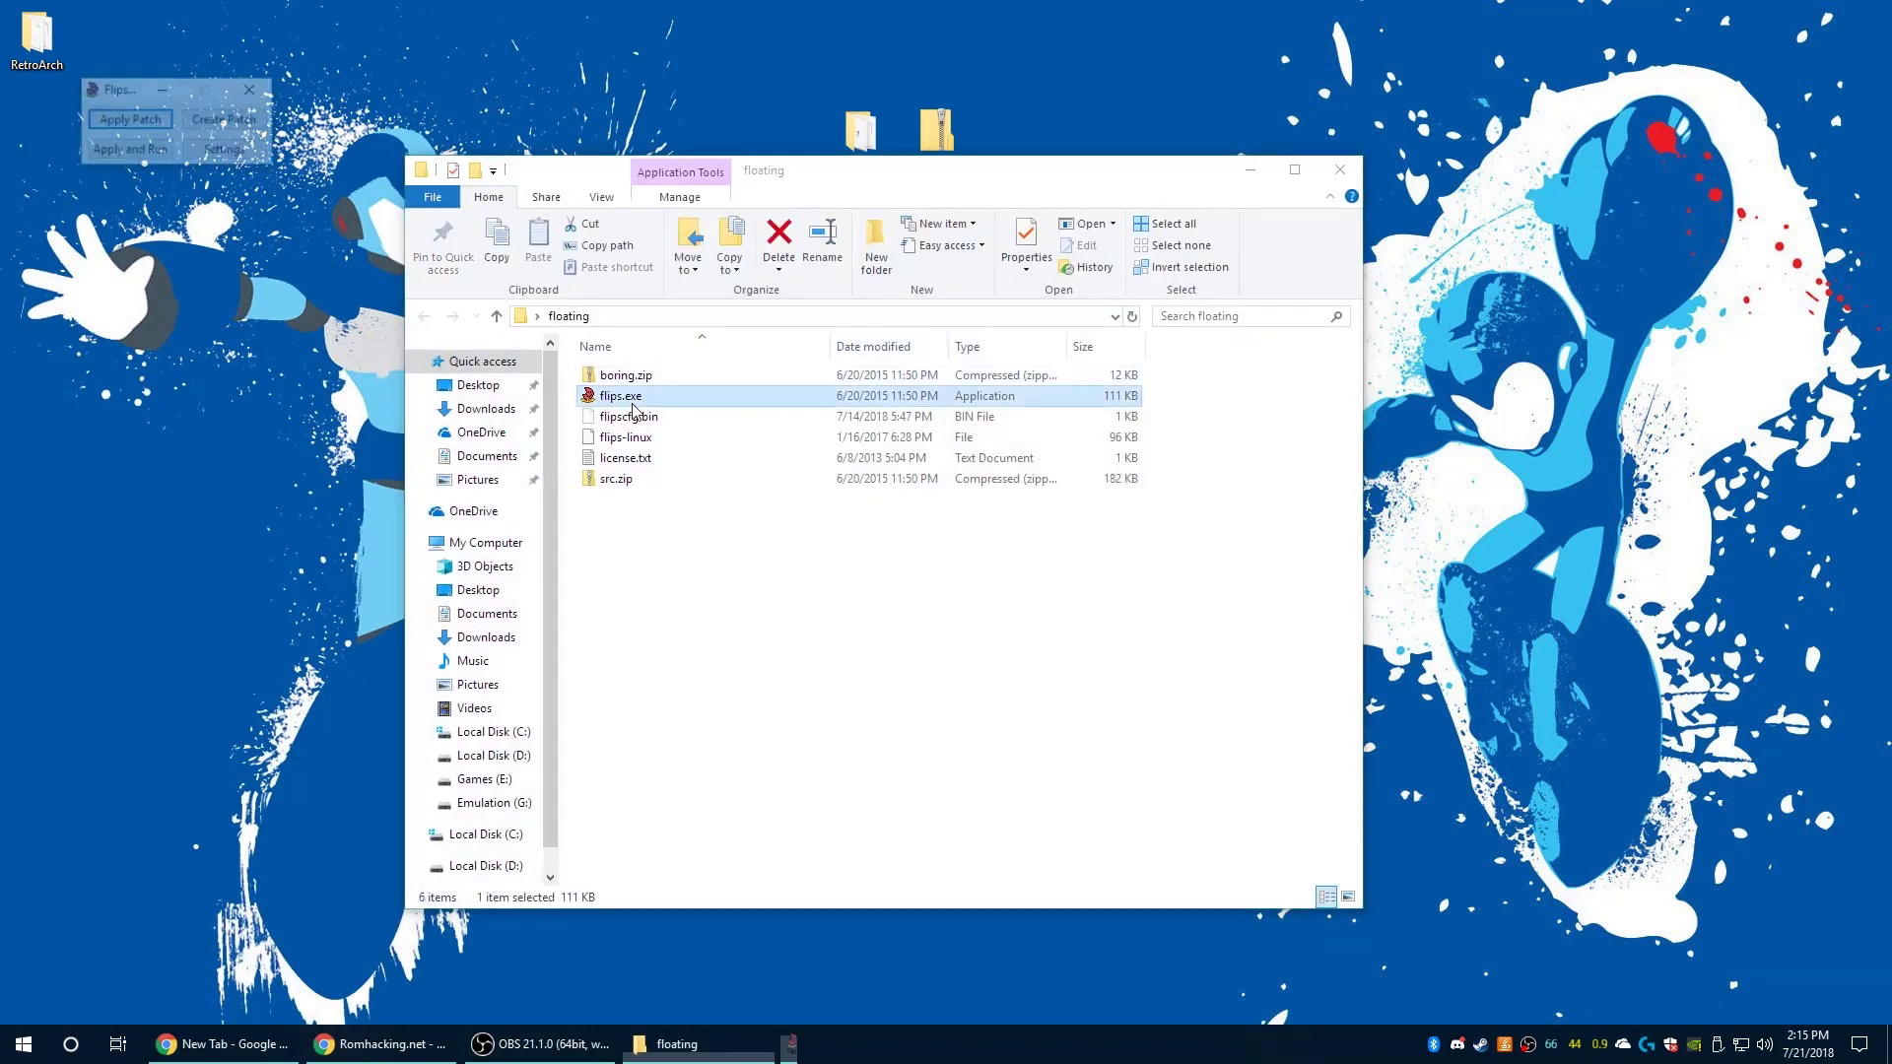
click(138, 120)
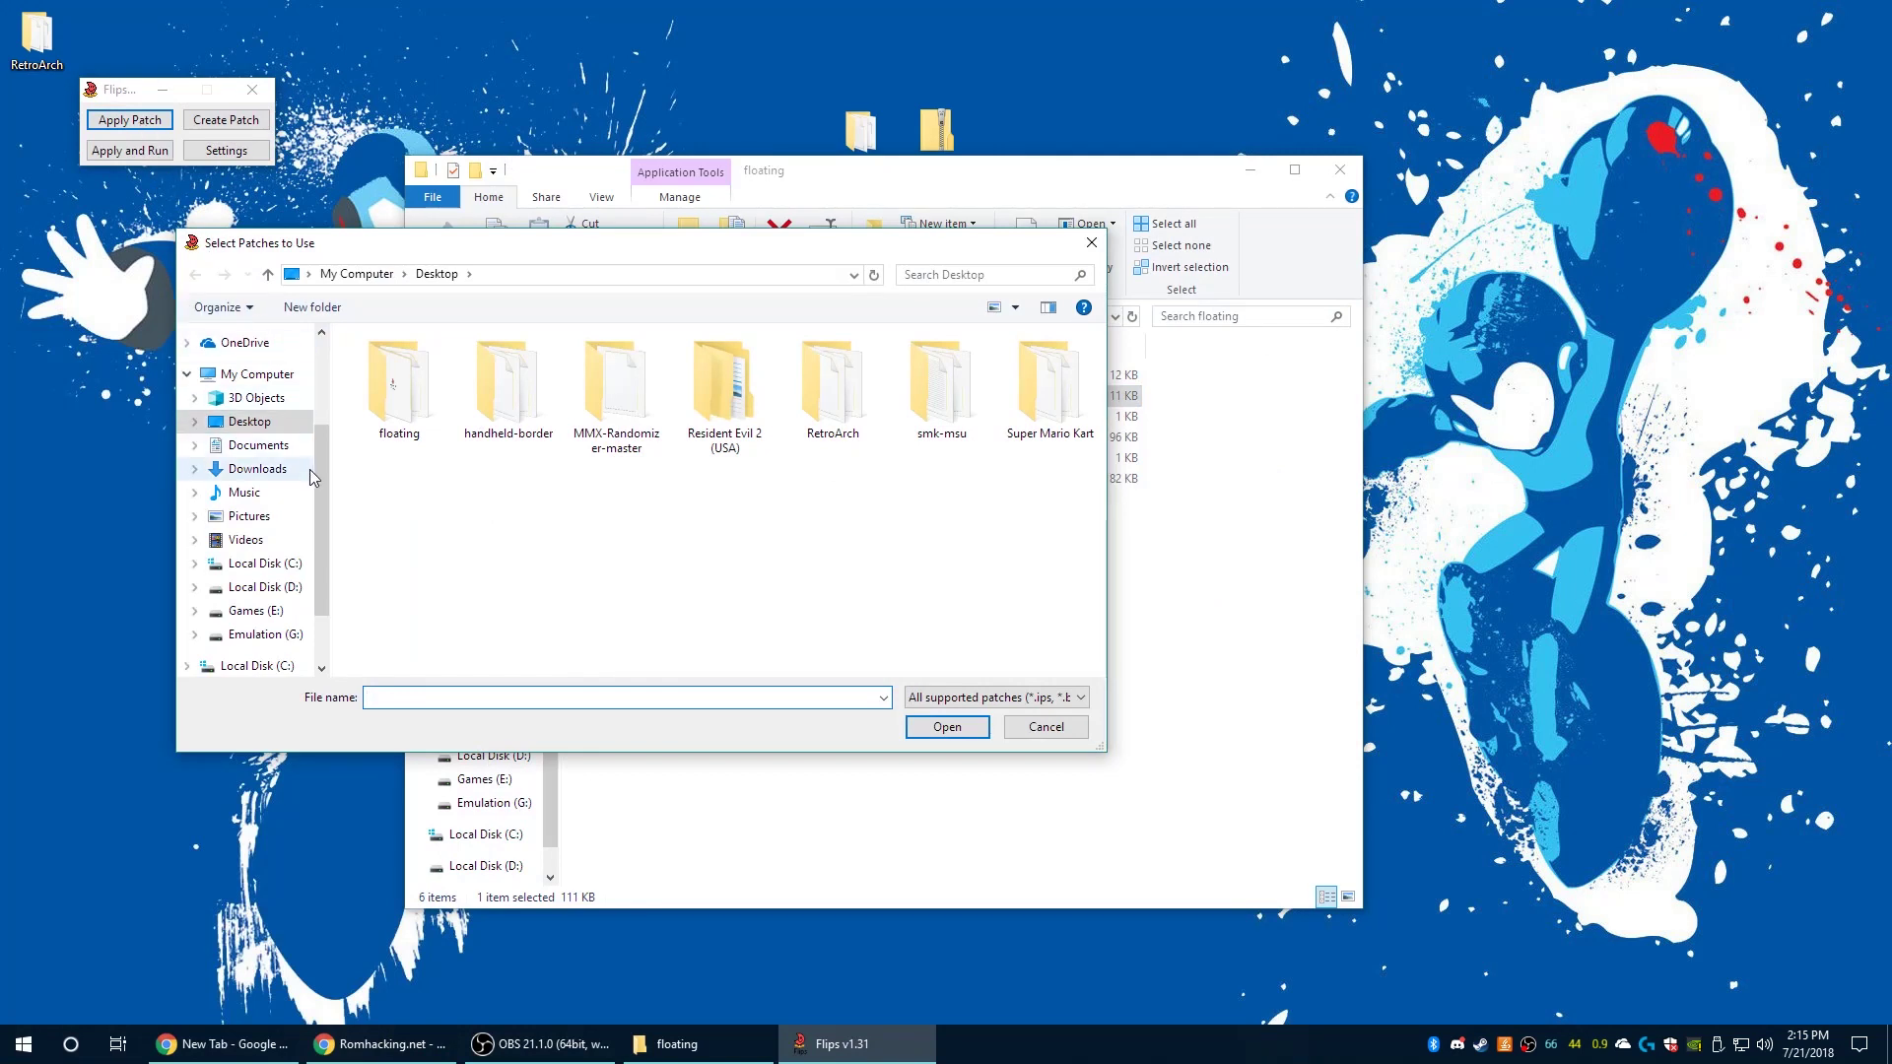
Apply smk-msu_1.2_noresume.bps to Super Mario Kart.sfc, saving the output on the Desktop
double_click(961, 399)
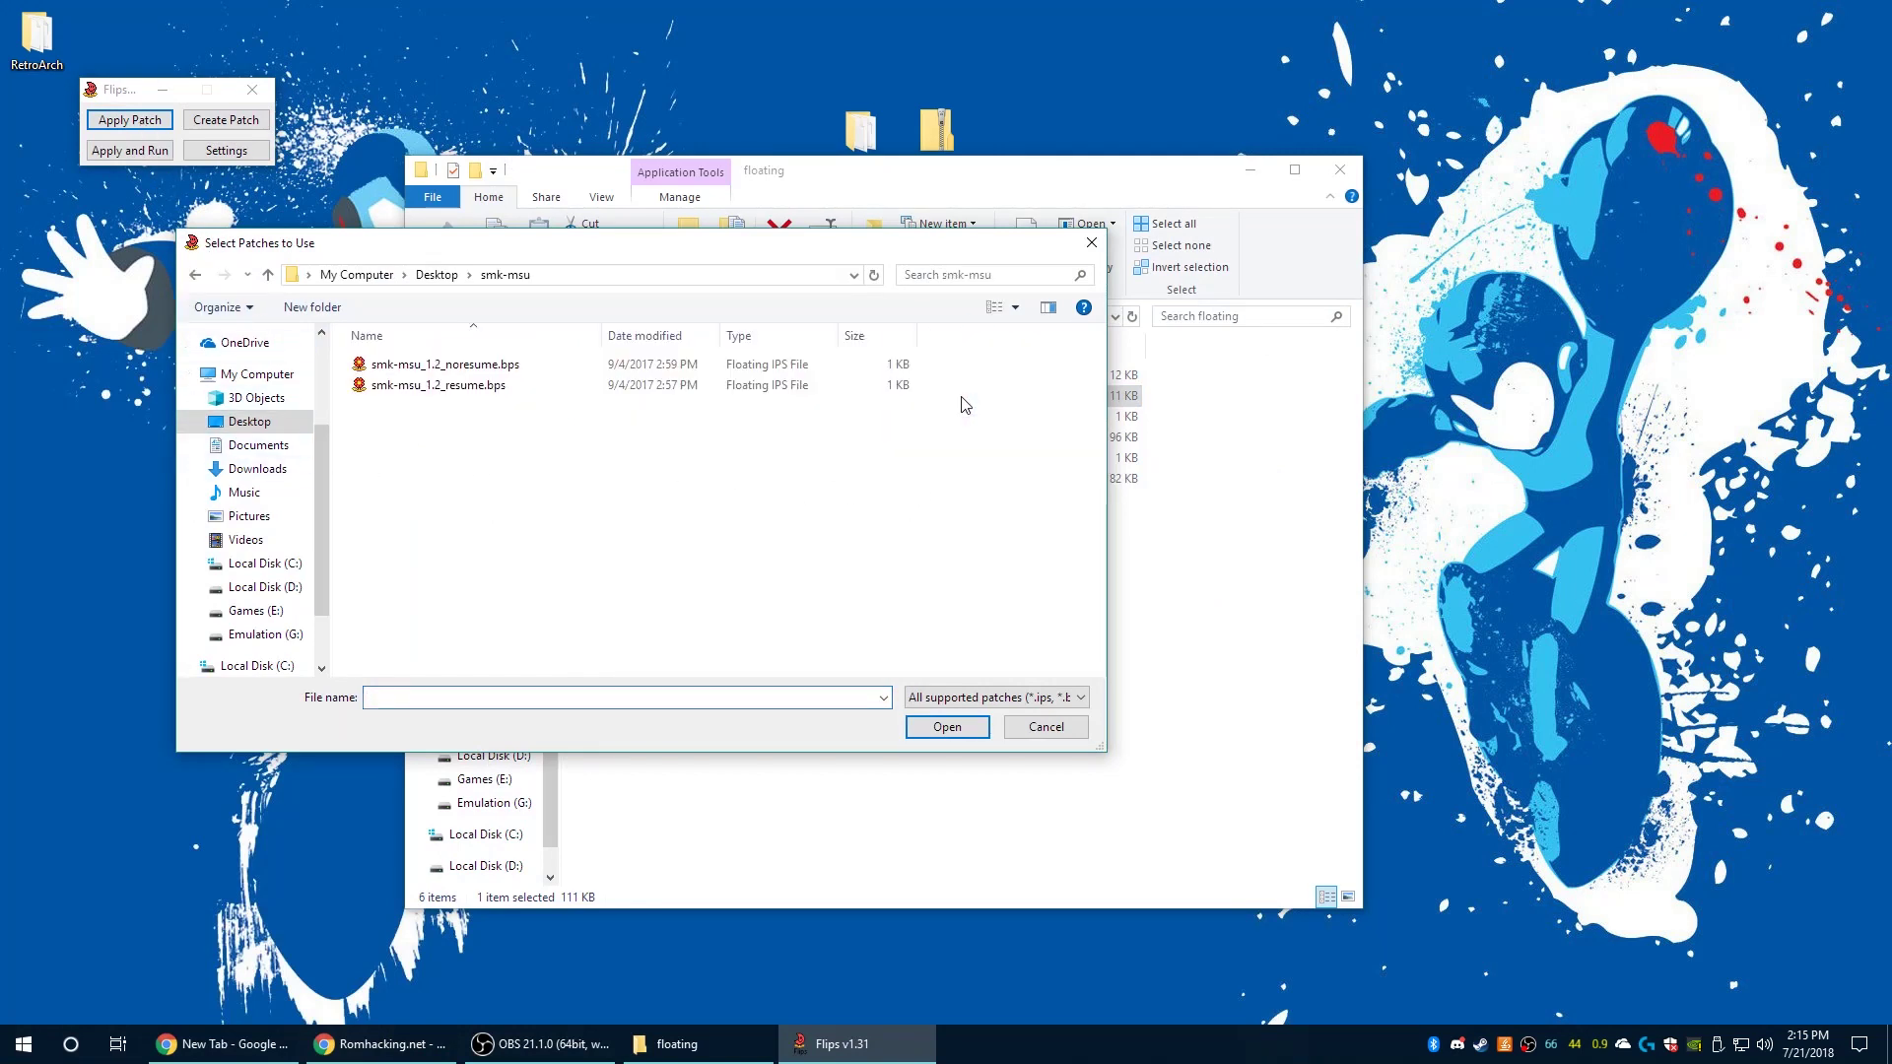
double_click(494, 364)
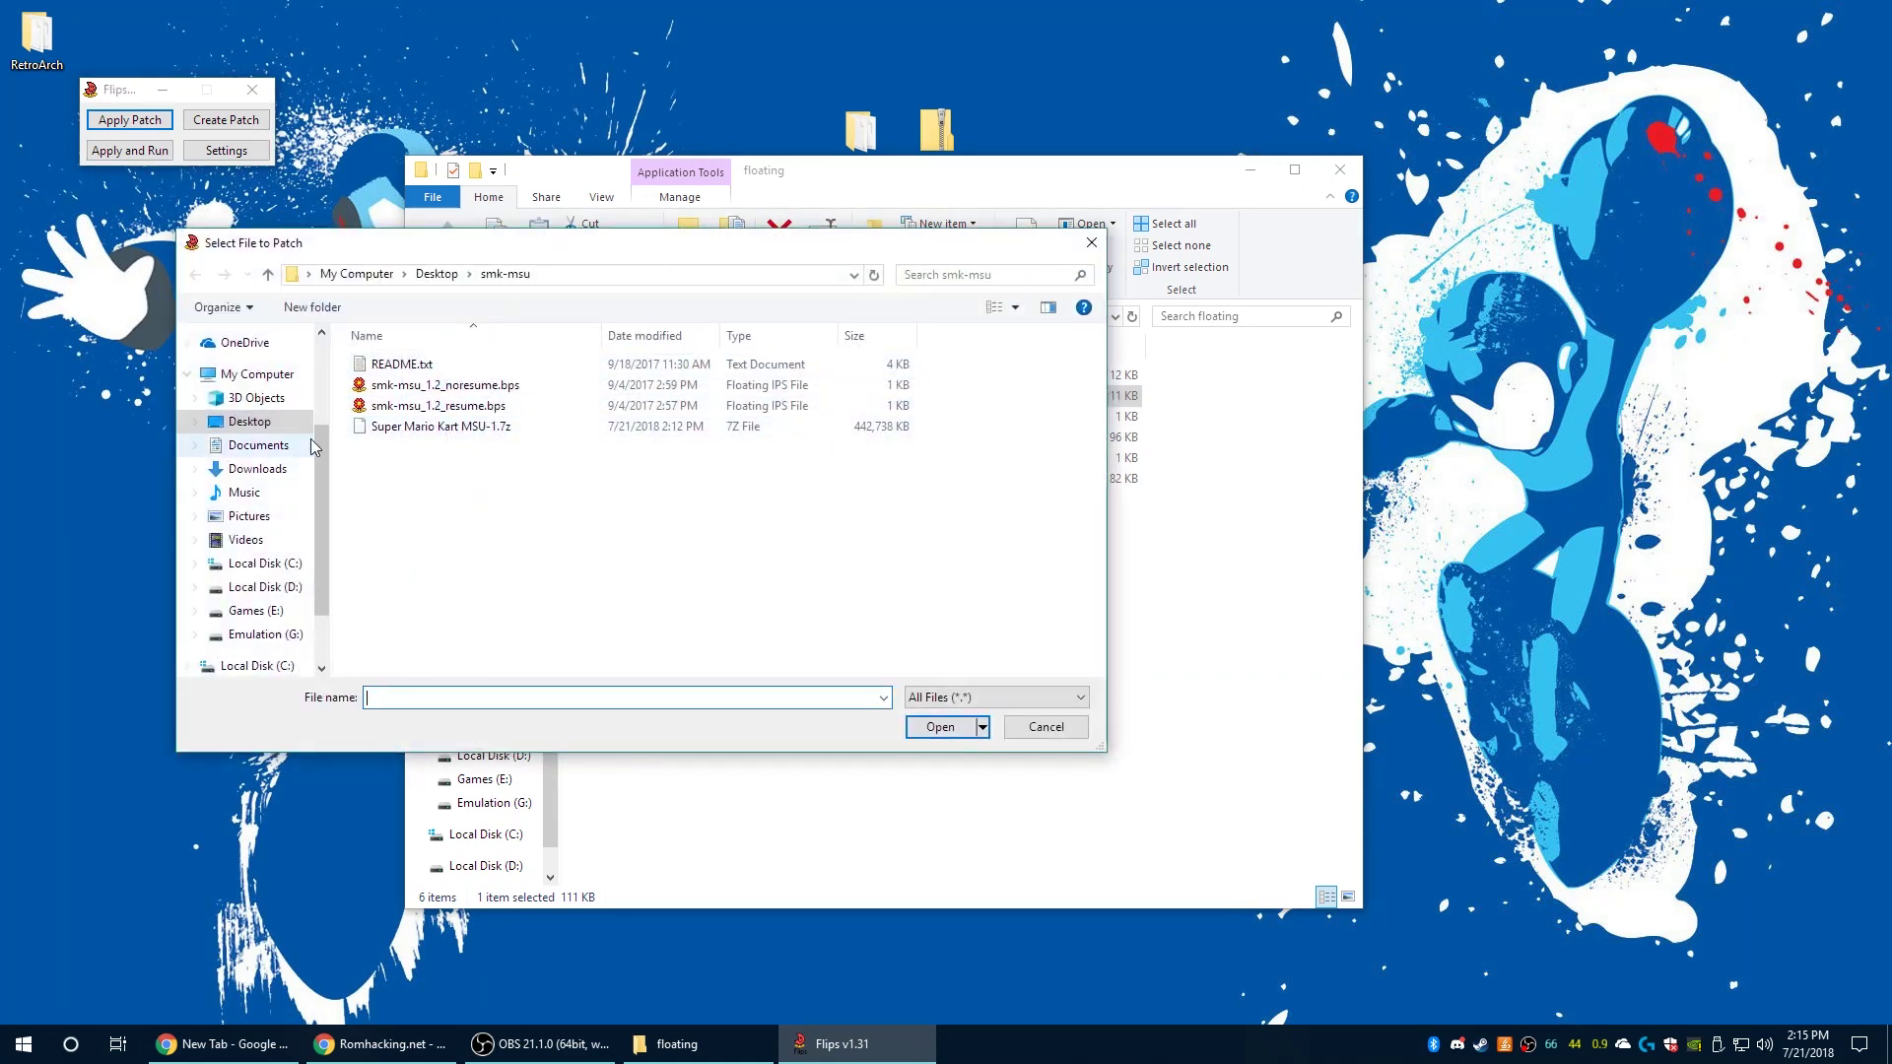
click(268, 274)
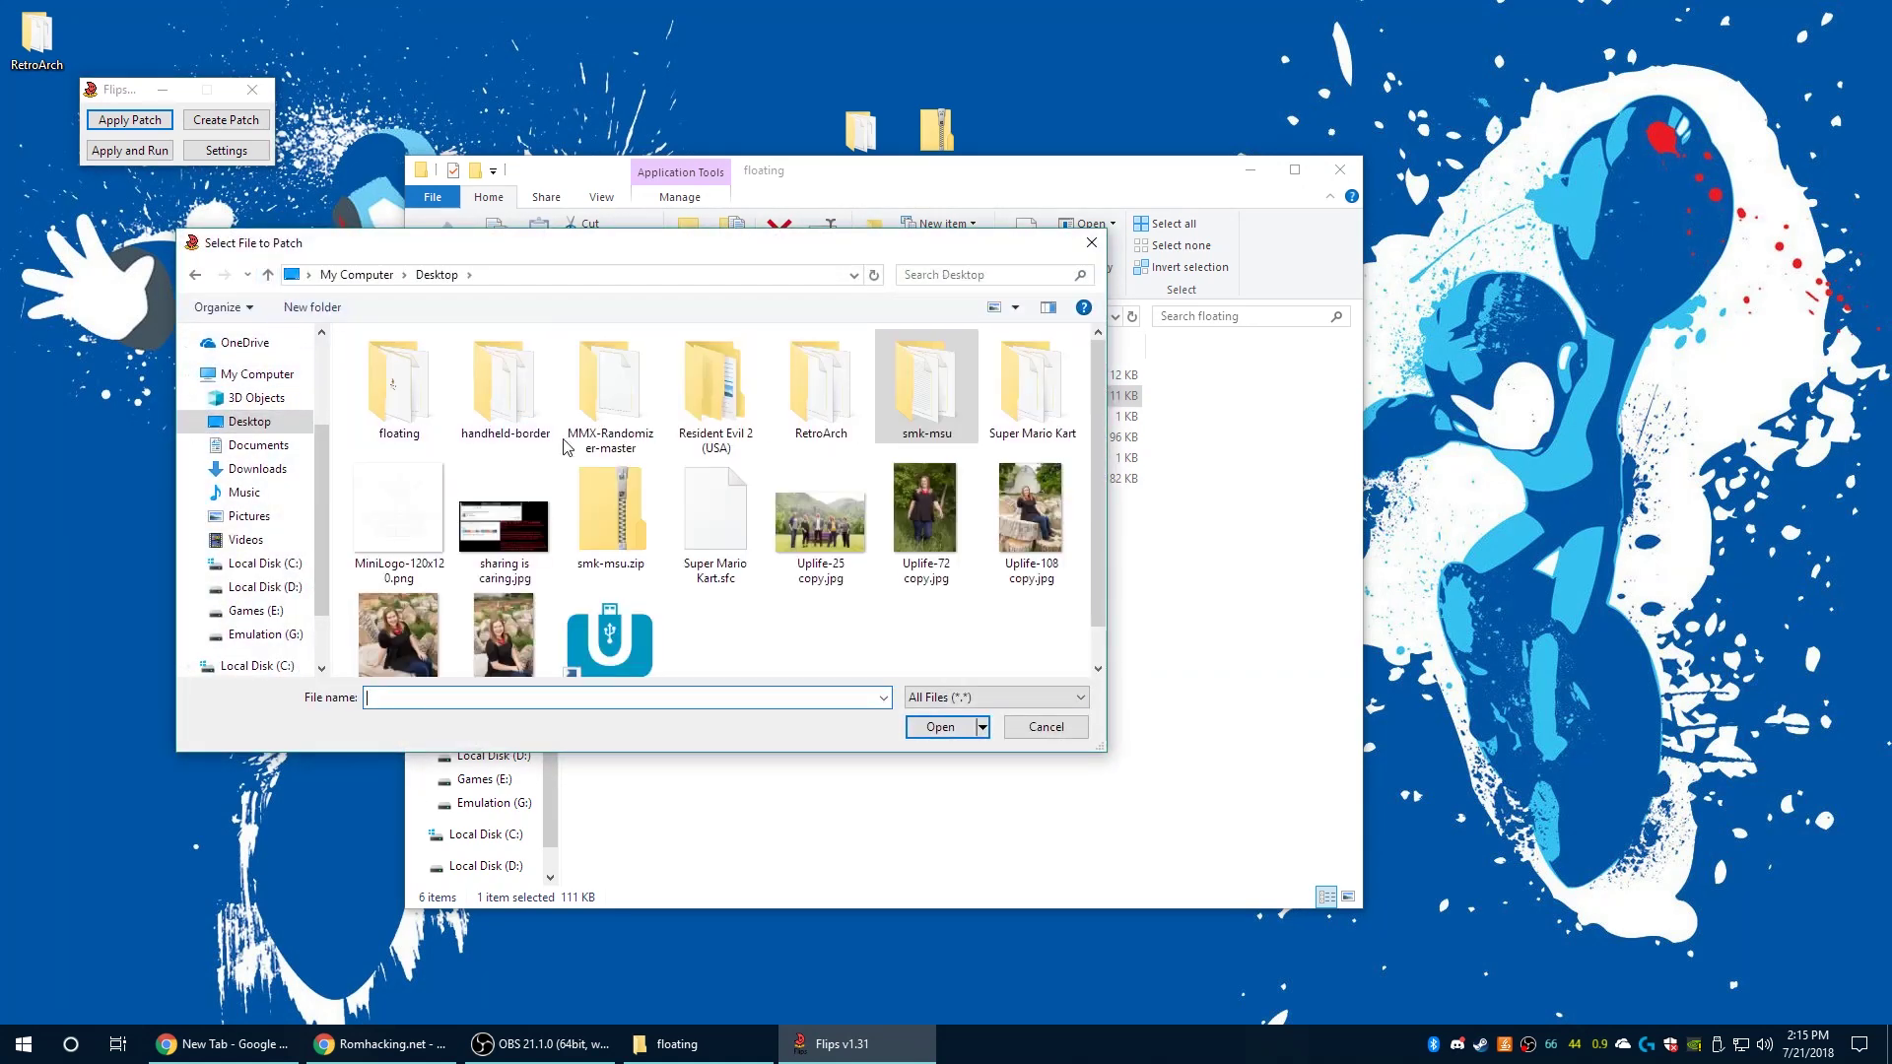
double_click(687, 520)
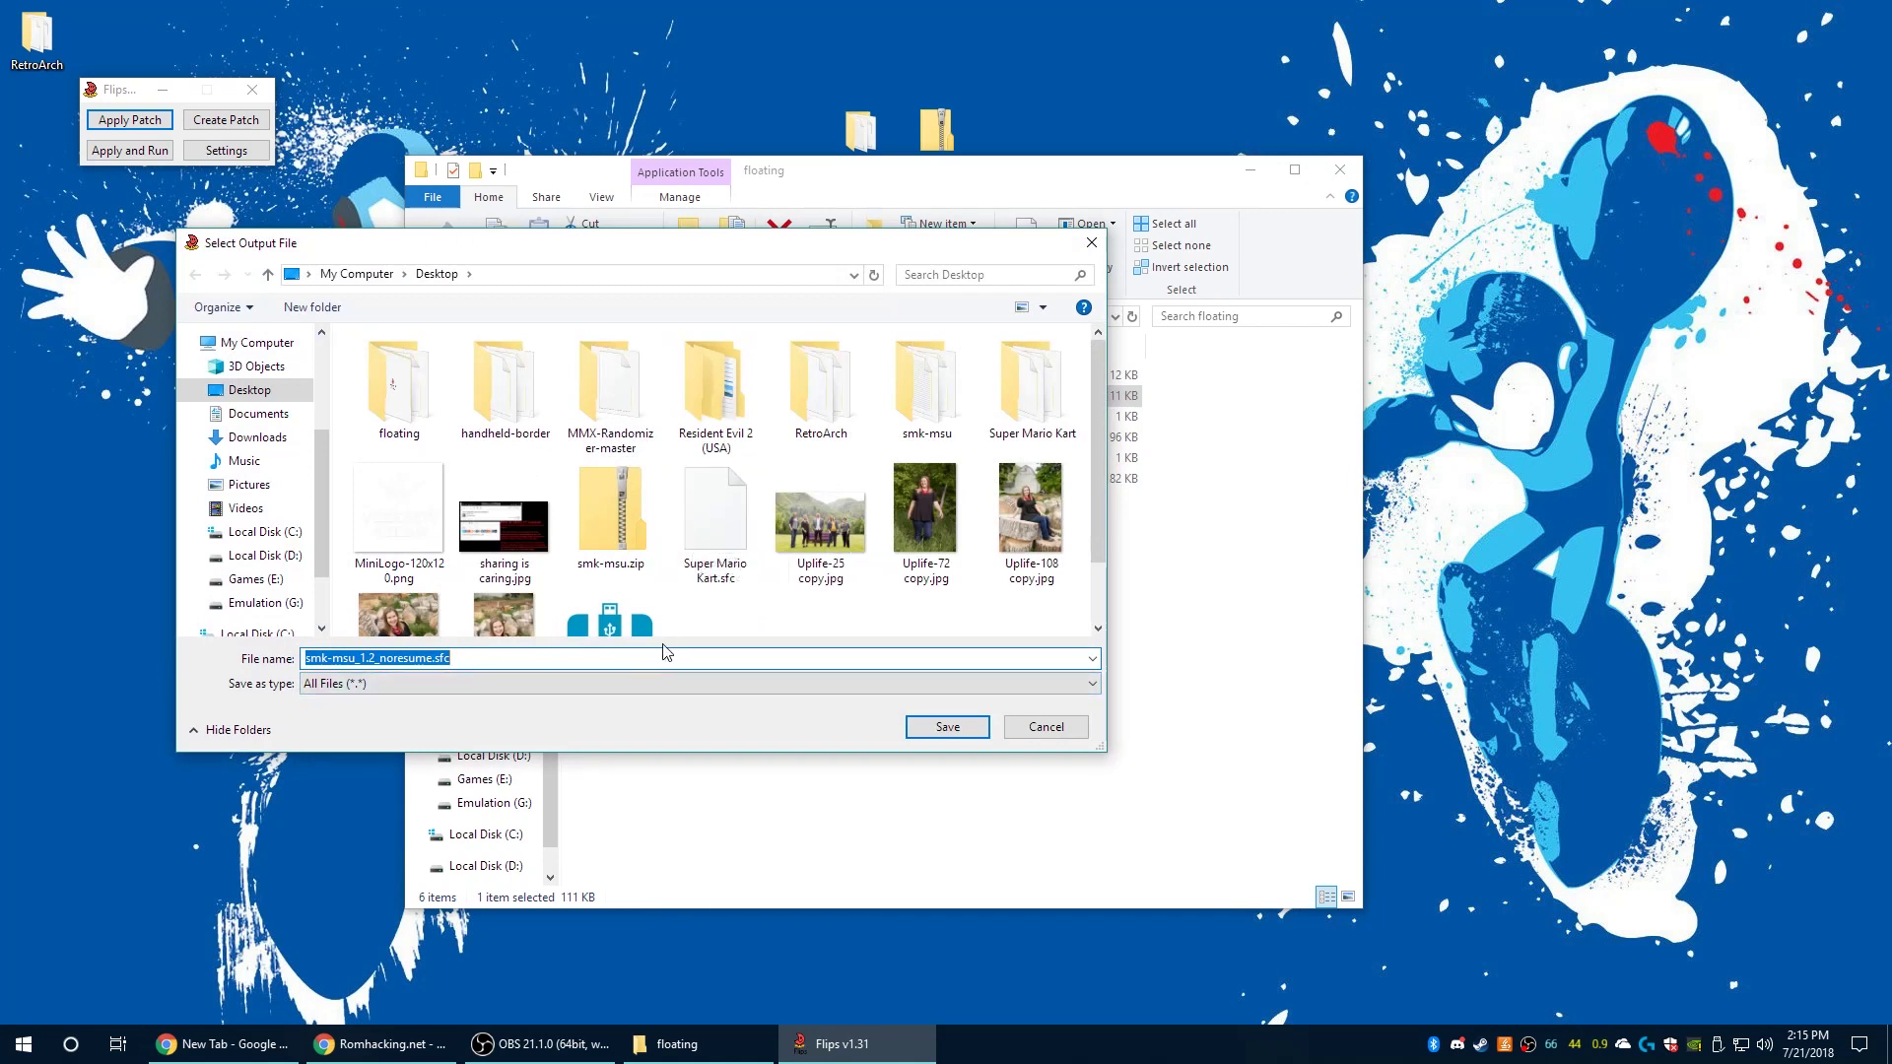
click(976, 733)
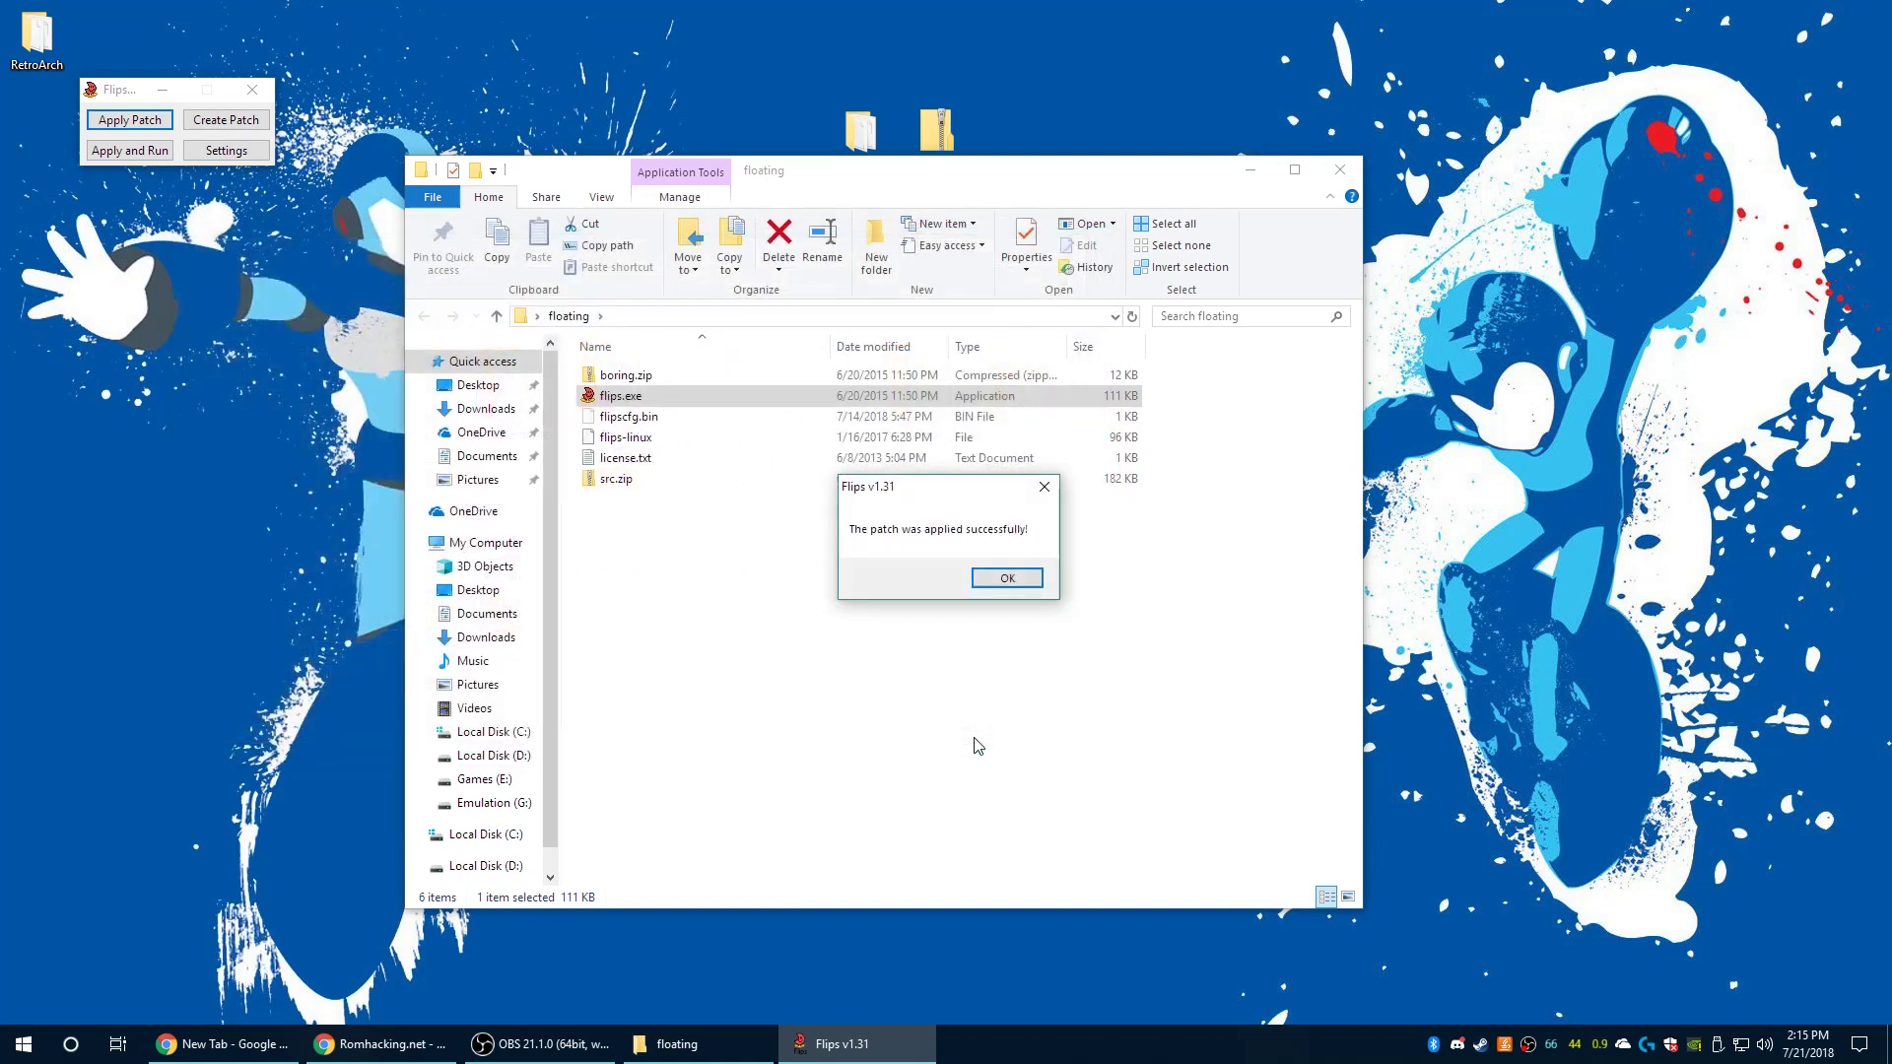
Dismiss the success message, close Flips, and place the patched ROM beside the floating folder
click(1005, 579)
key(alt+F4)
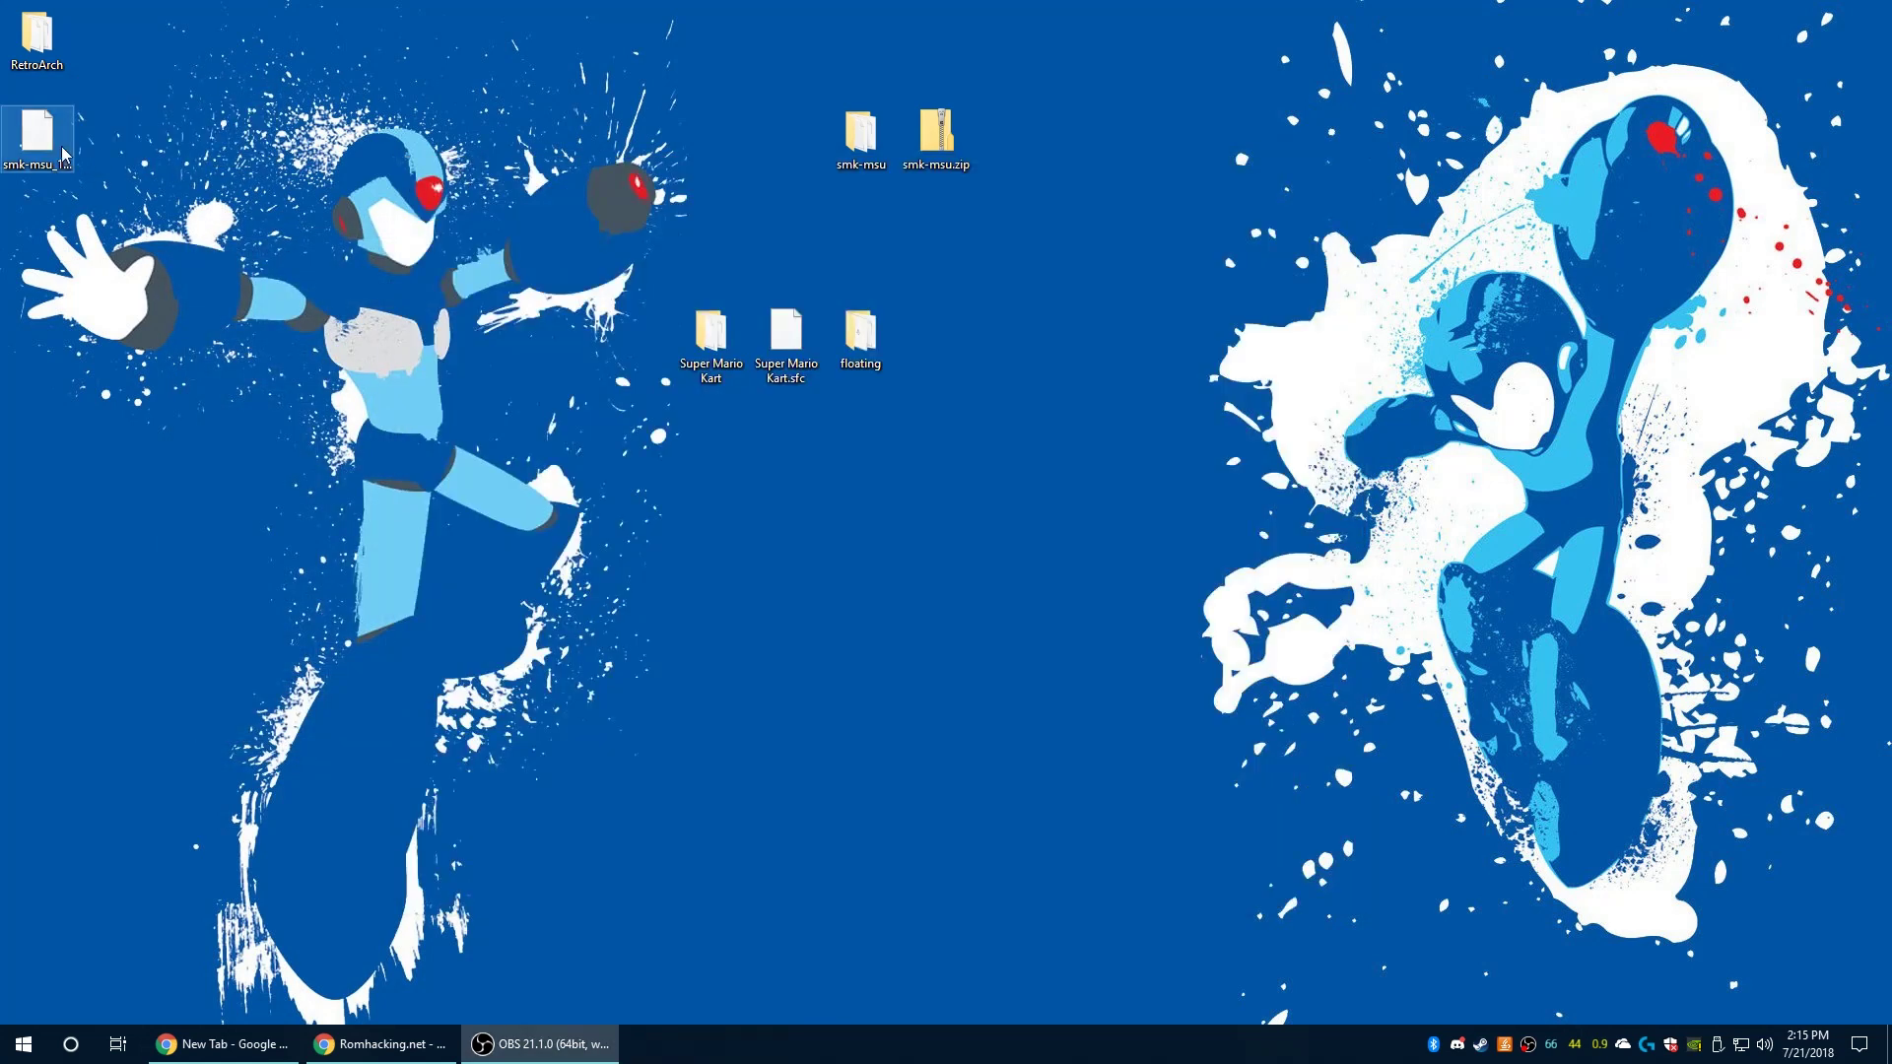
drag(37, 134, 788, 474)
drag(989, 293, 999, 342)
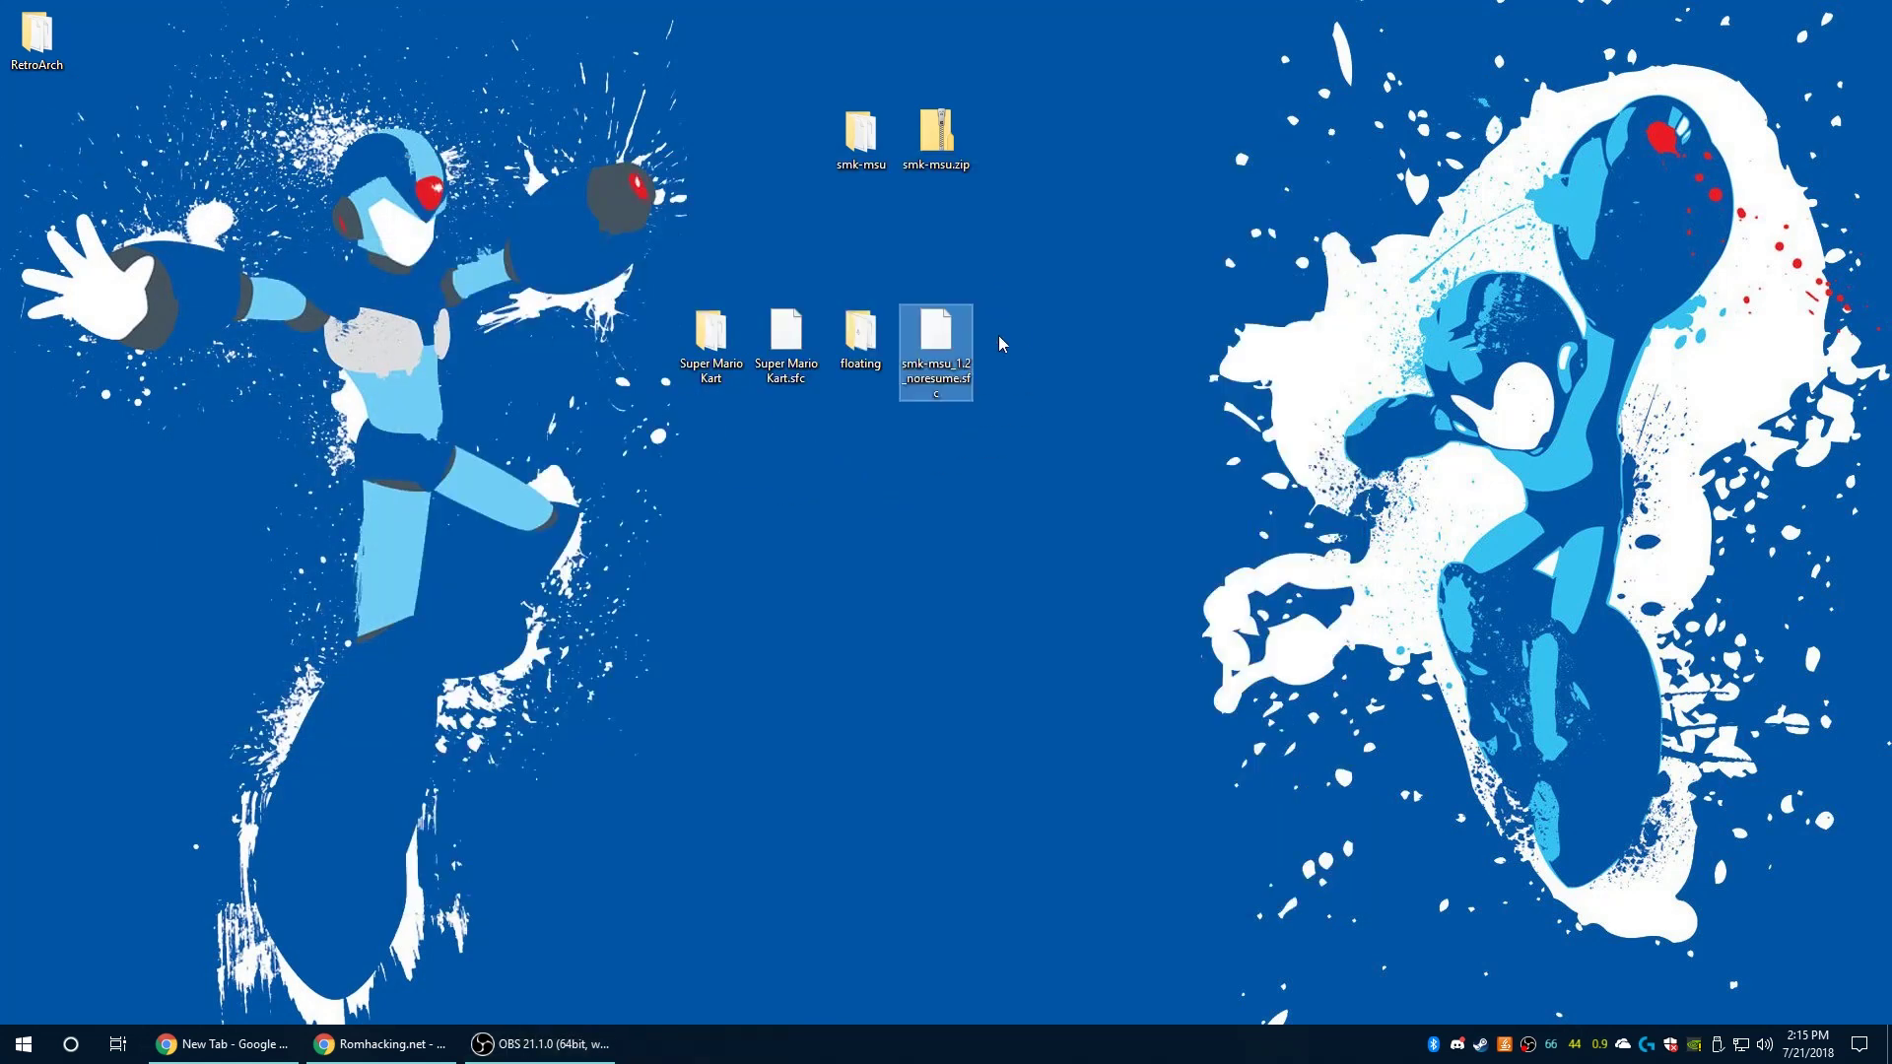
Rename the ROM to smk-msu_1.2.sfc by removing _noresume and drop it into the Super Mario Kart folder
click(942, 391)
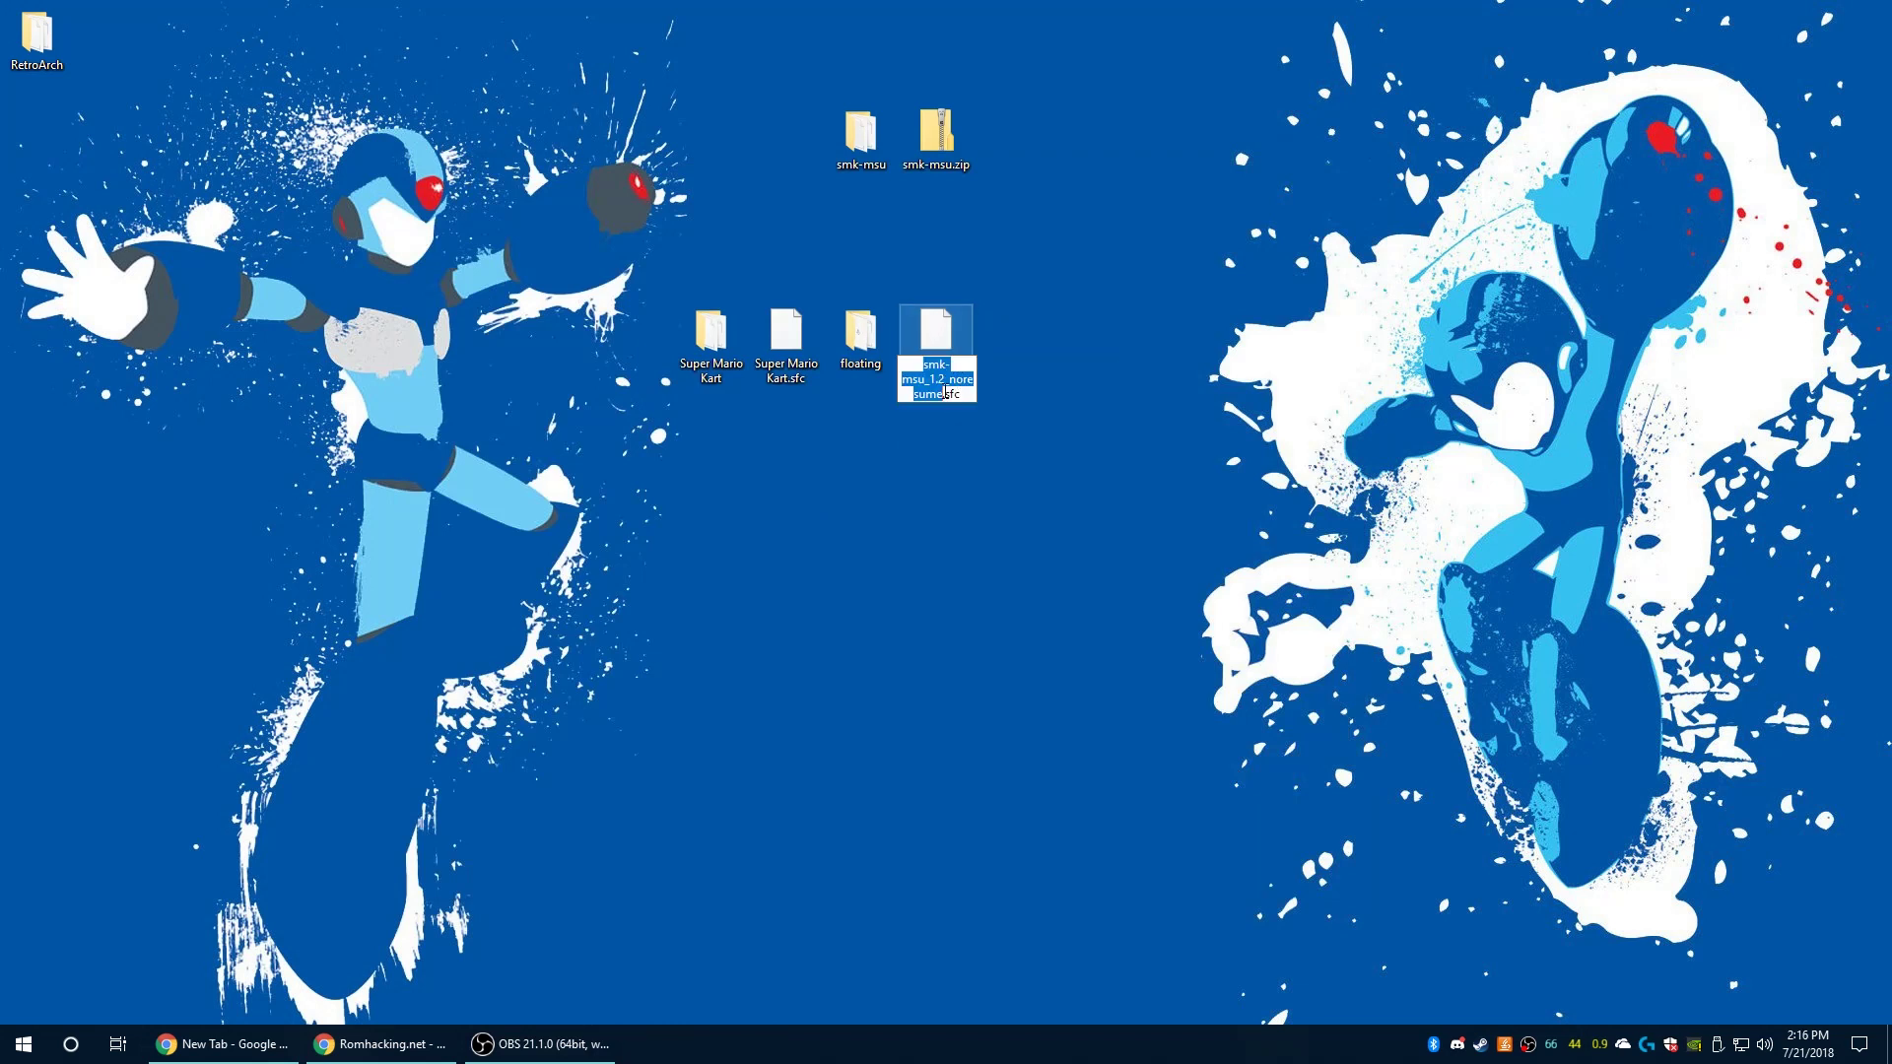
drag(943, 394, 945, 383)
key(BackSpace)
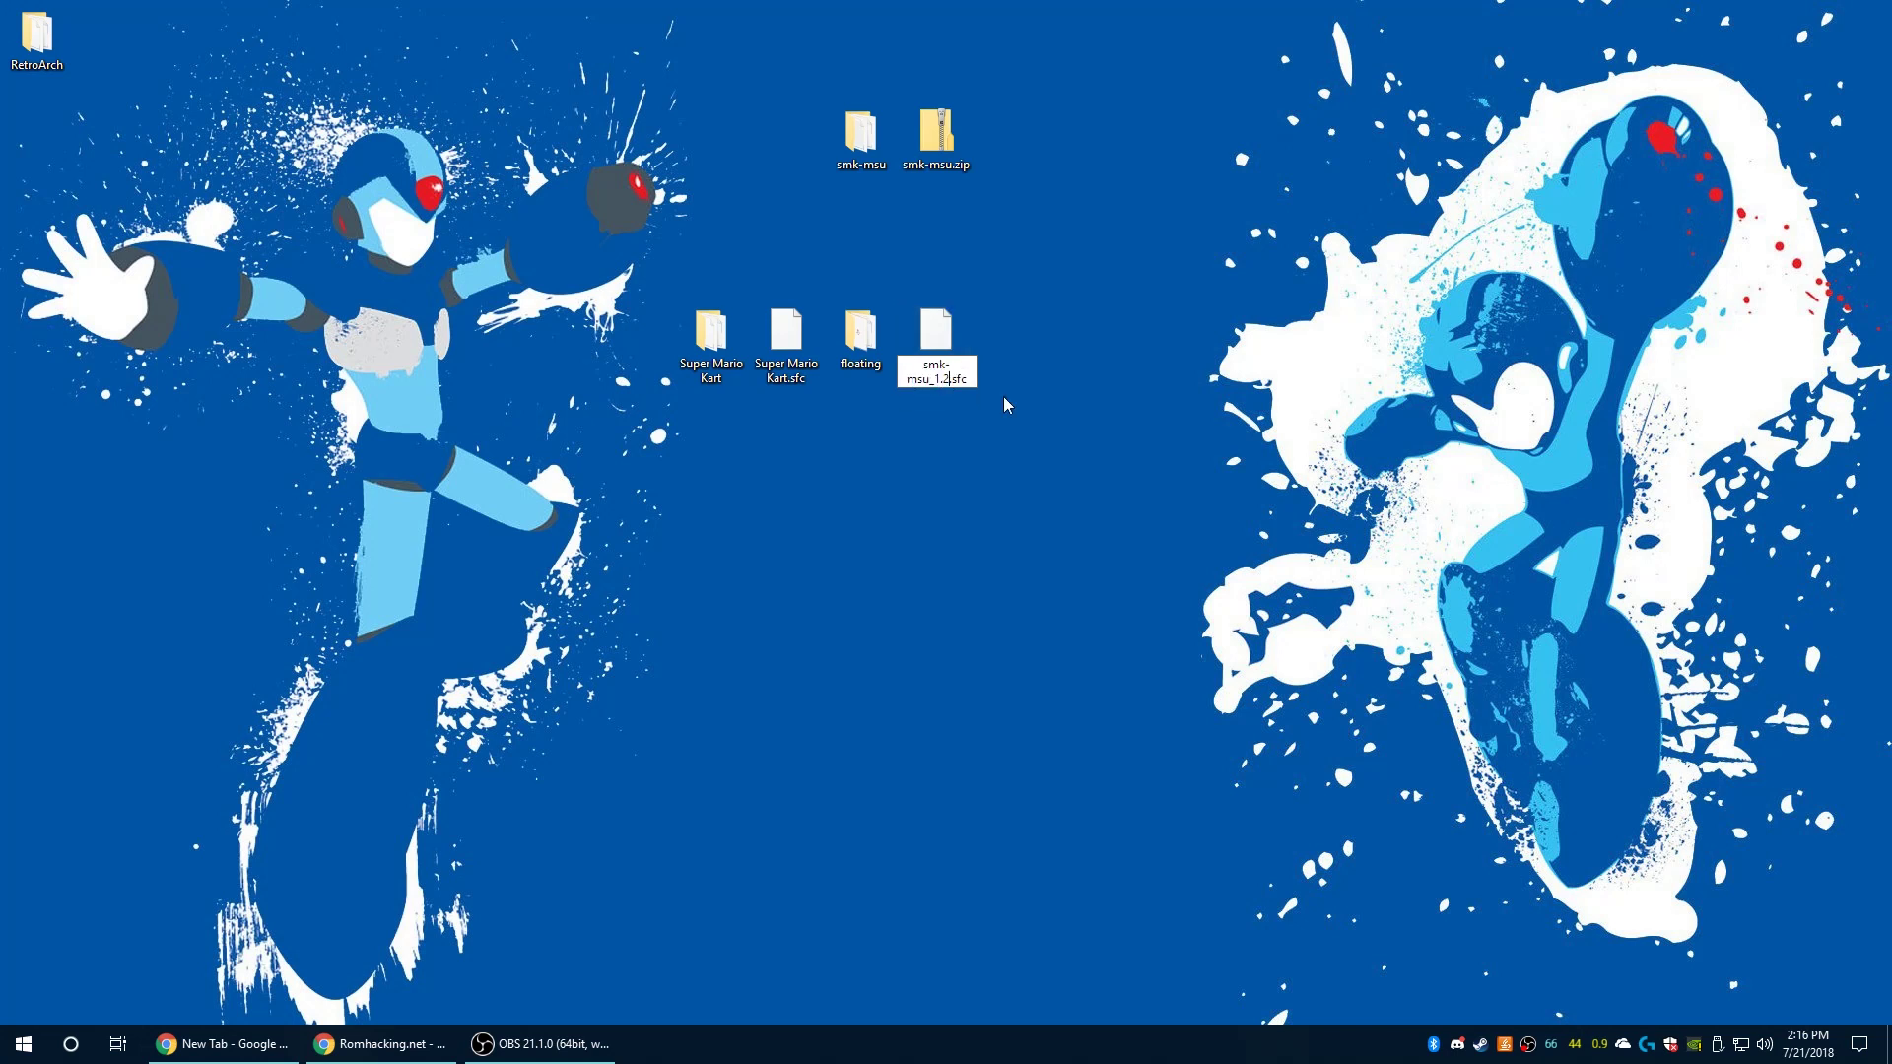
key(Return)
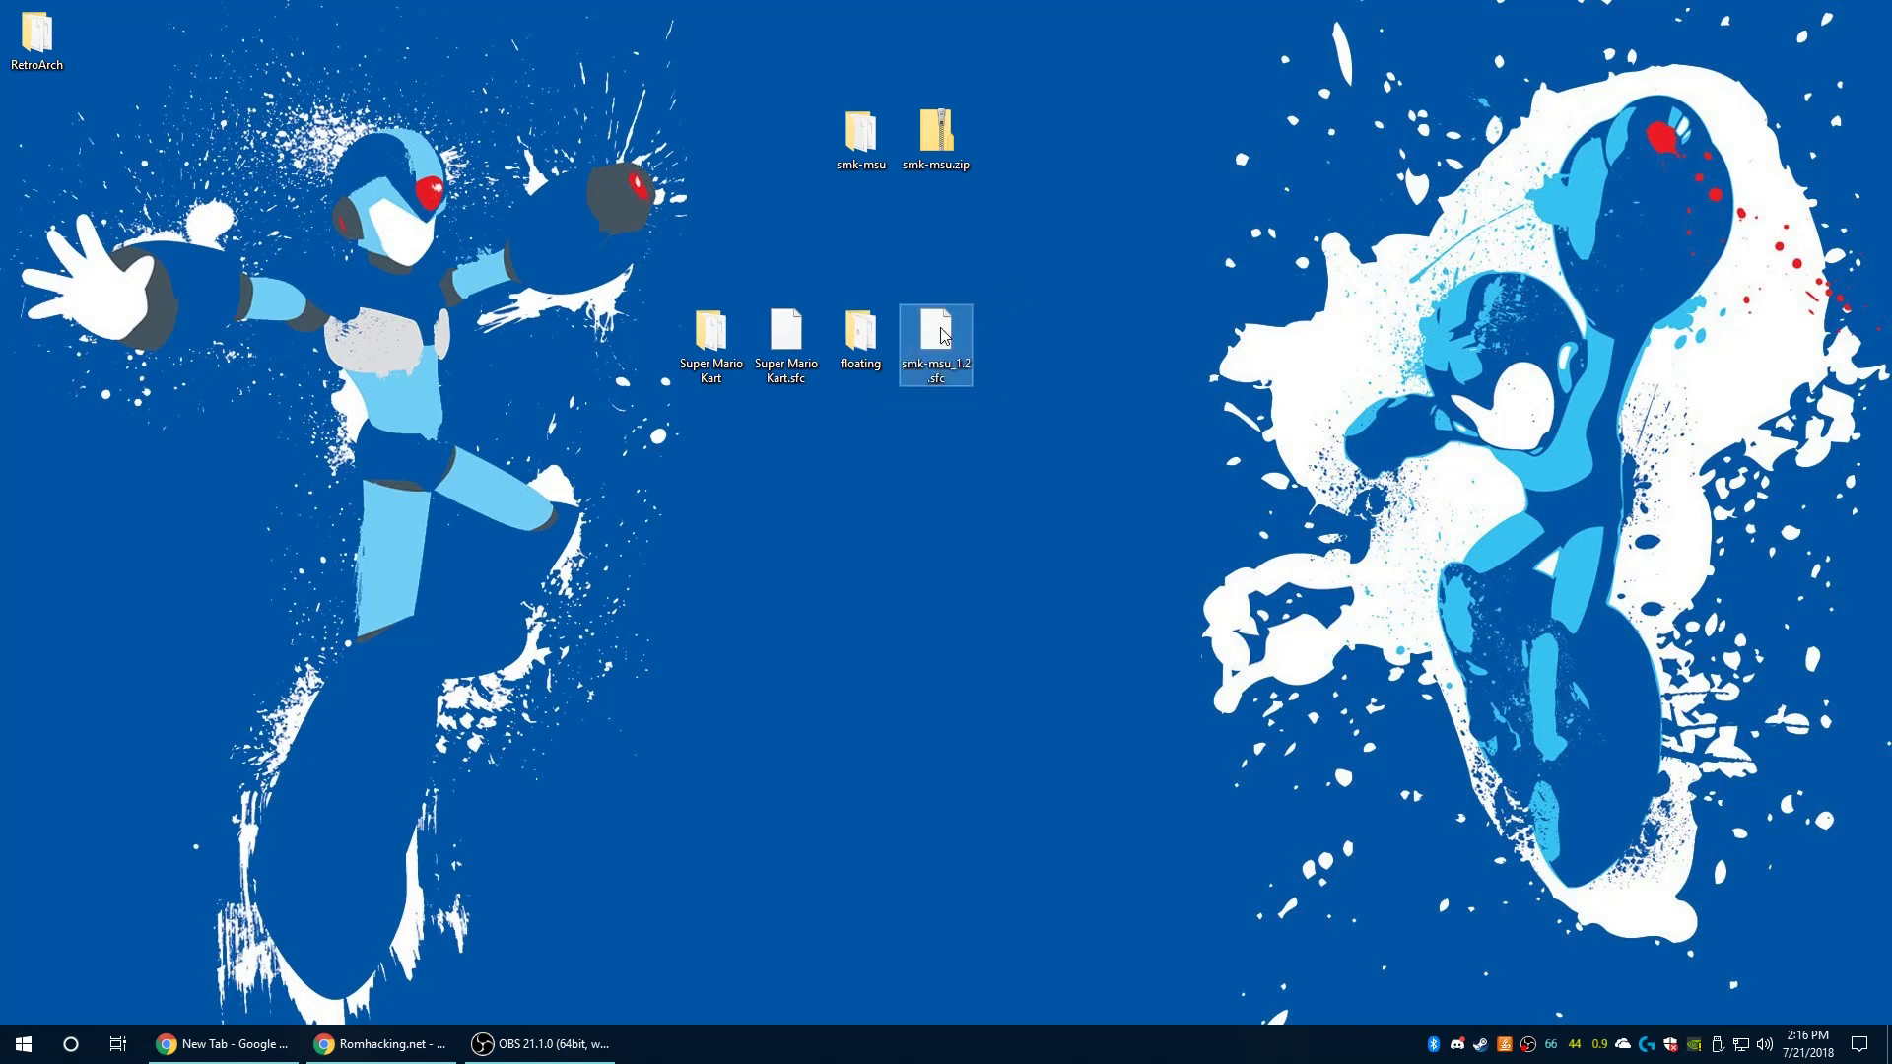
drag(944, 347, 714, 350)
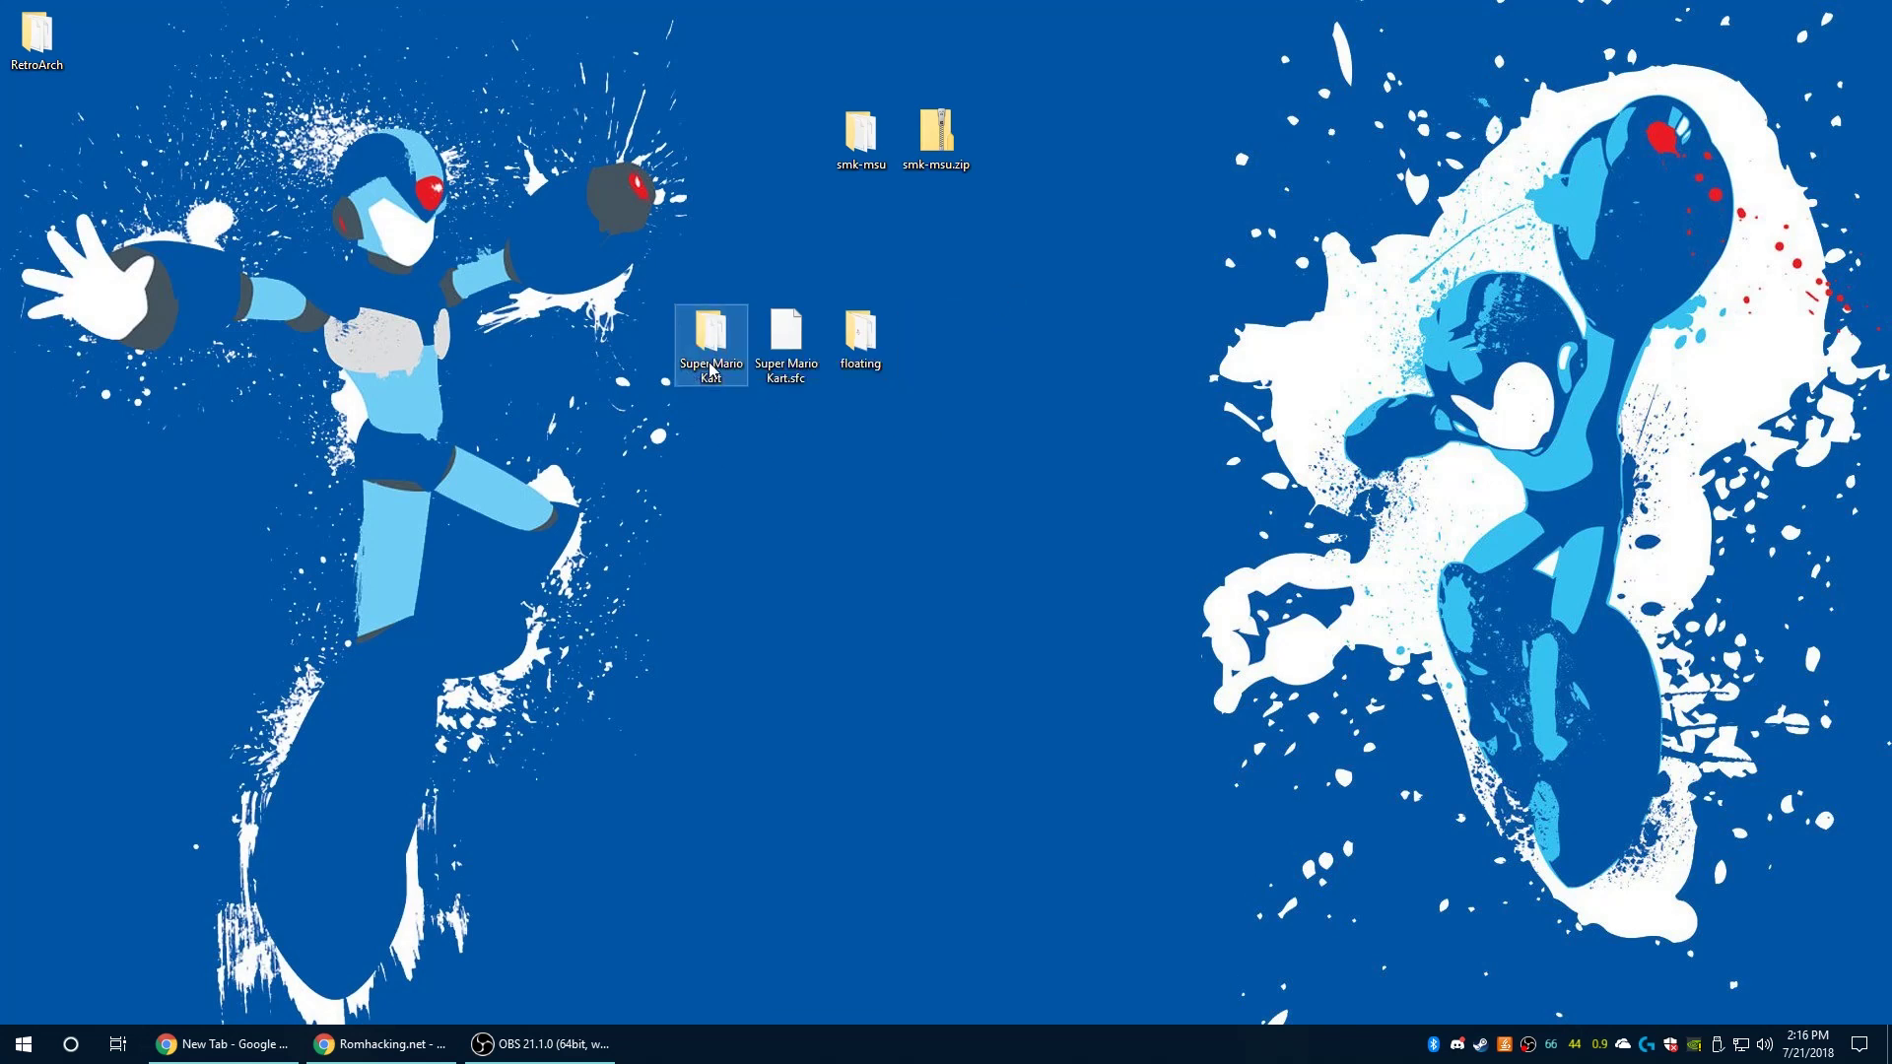
Rename smk-msu_1.2.sfc to smk-msu.sfc in the Super Mario Kart folder, then highlight the ROM
double_click(712, 345)
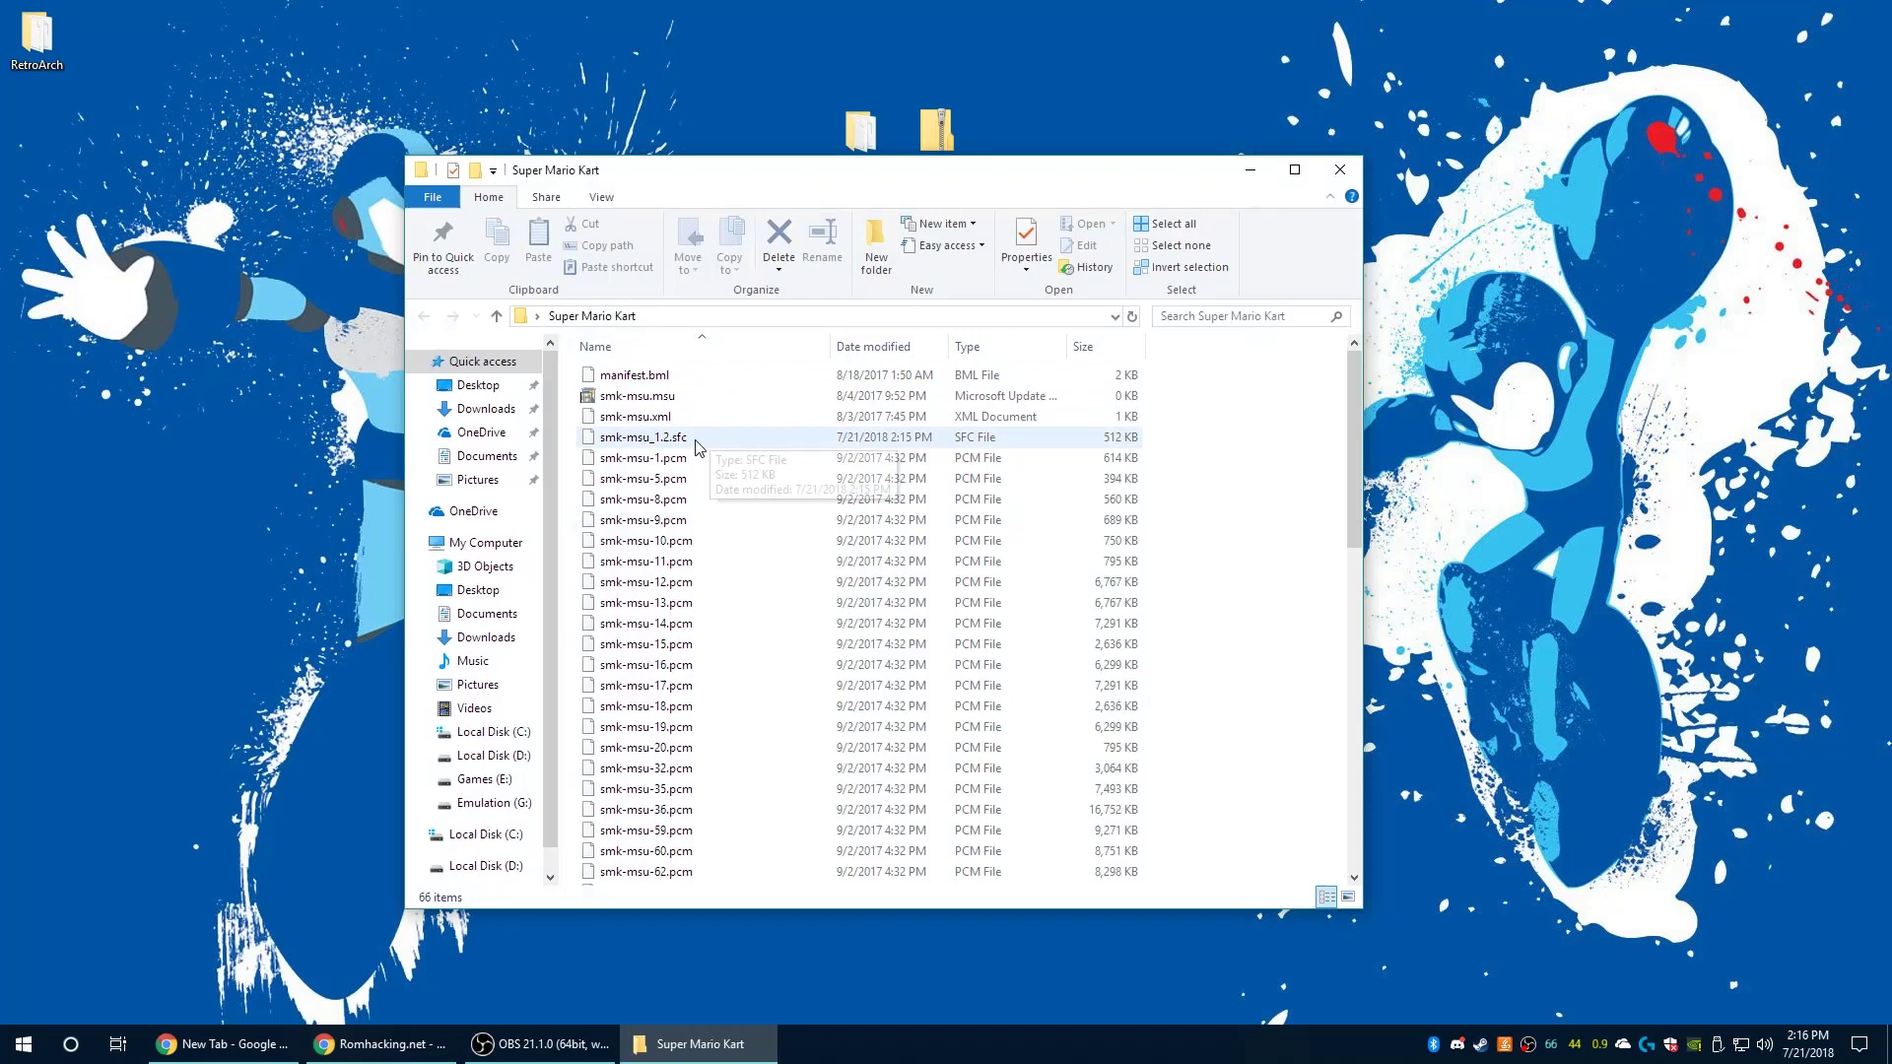
click(660, 441)
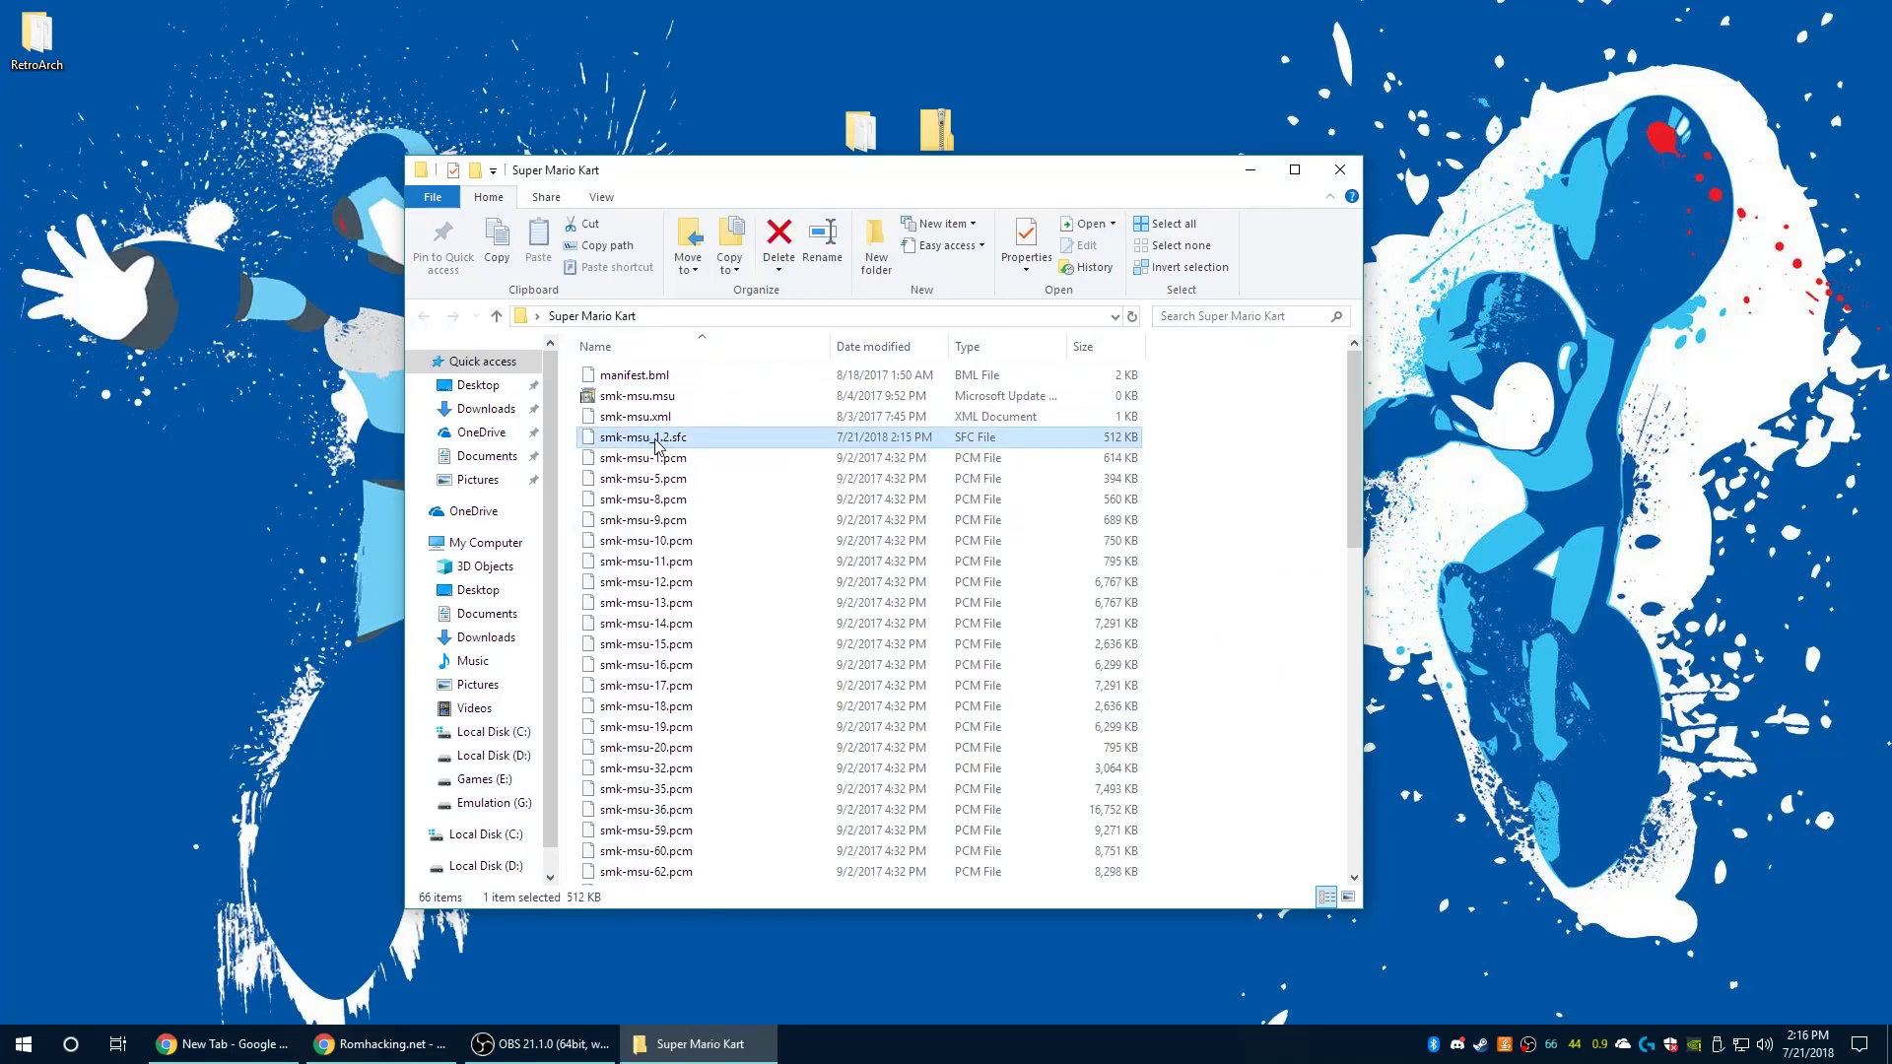
click(655, 443)
click(669, 438)
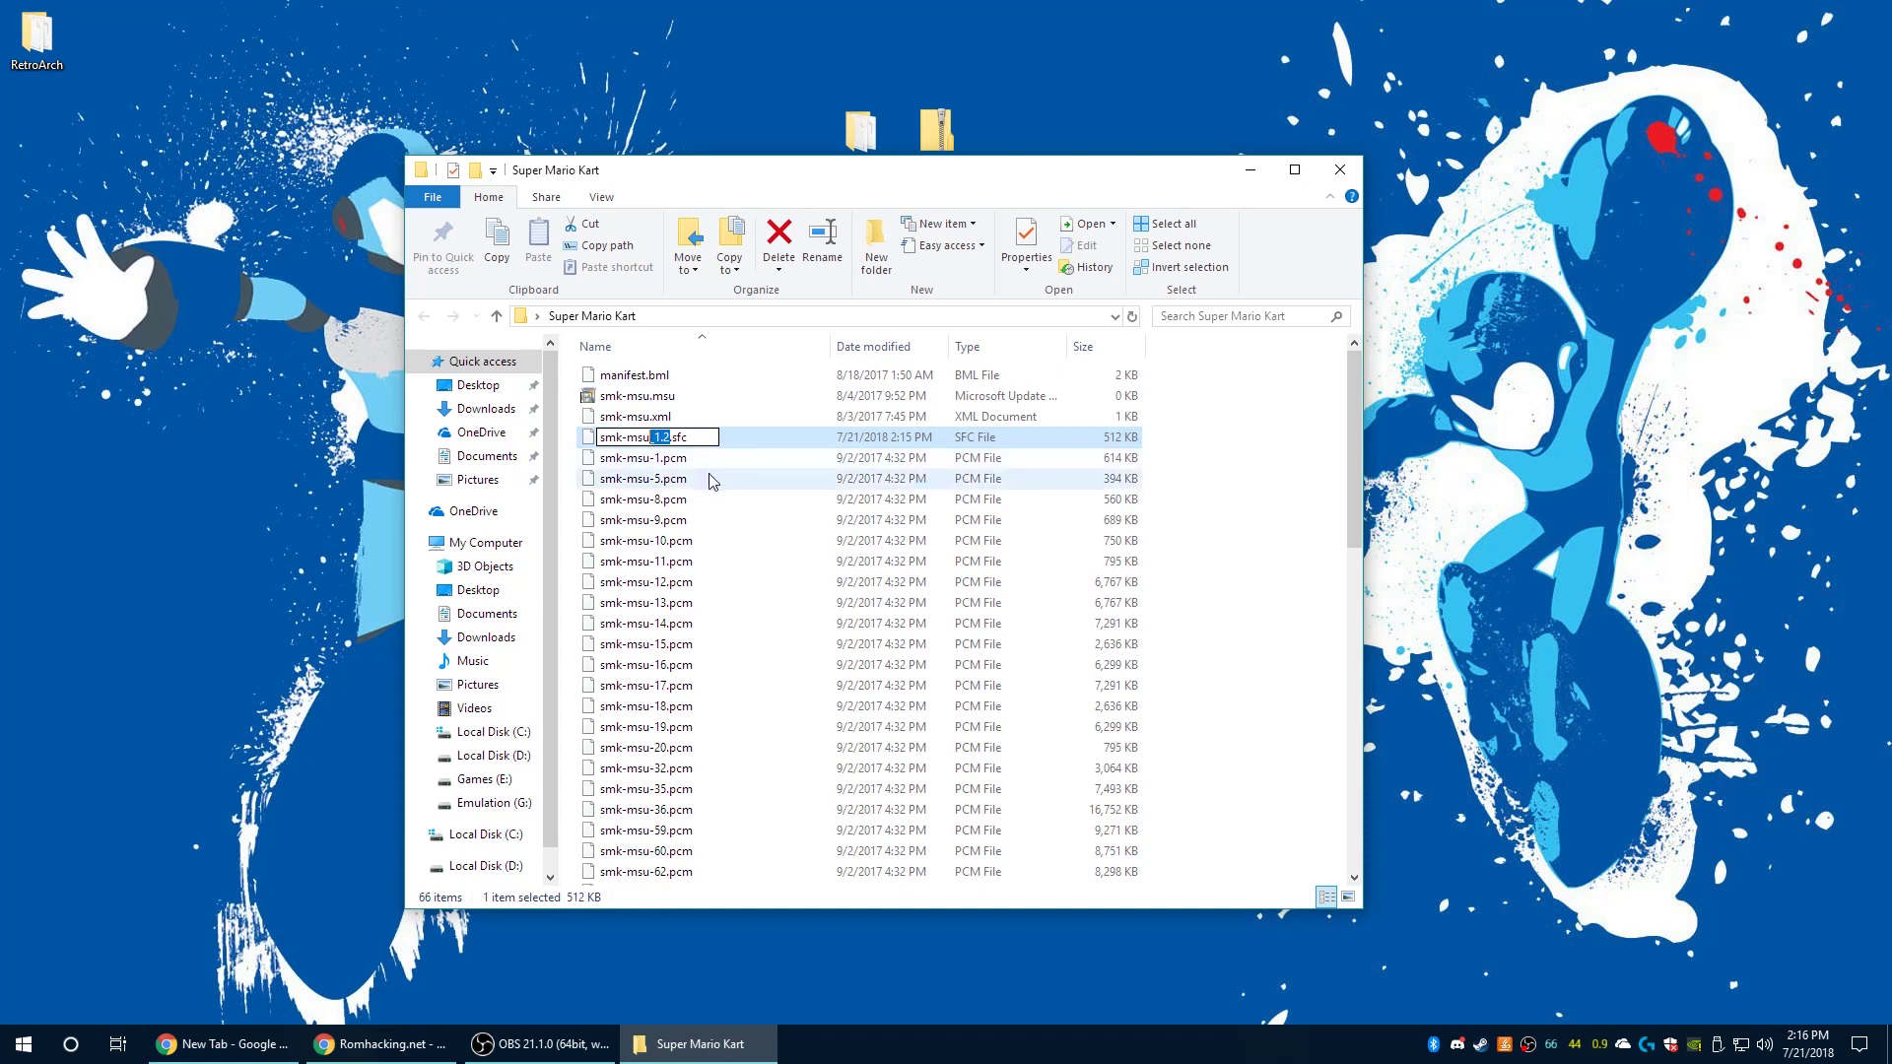
key(BackSpace)
click(684, 463)
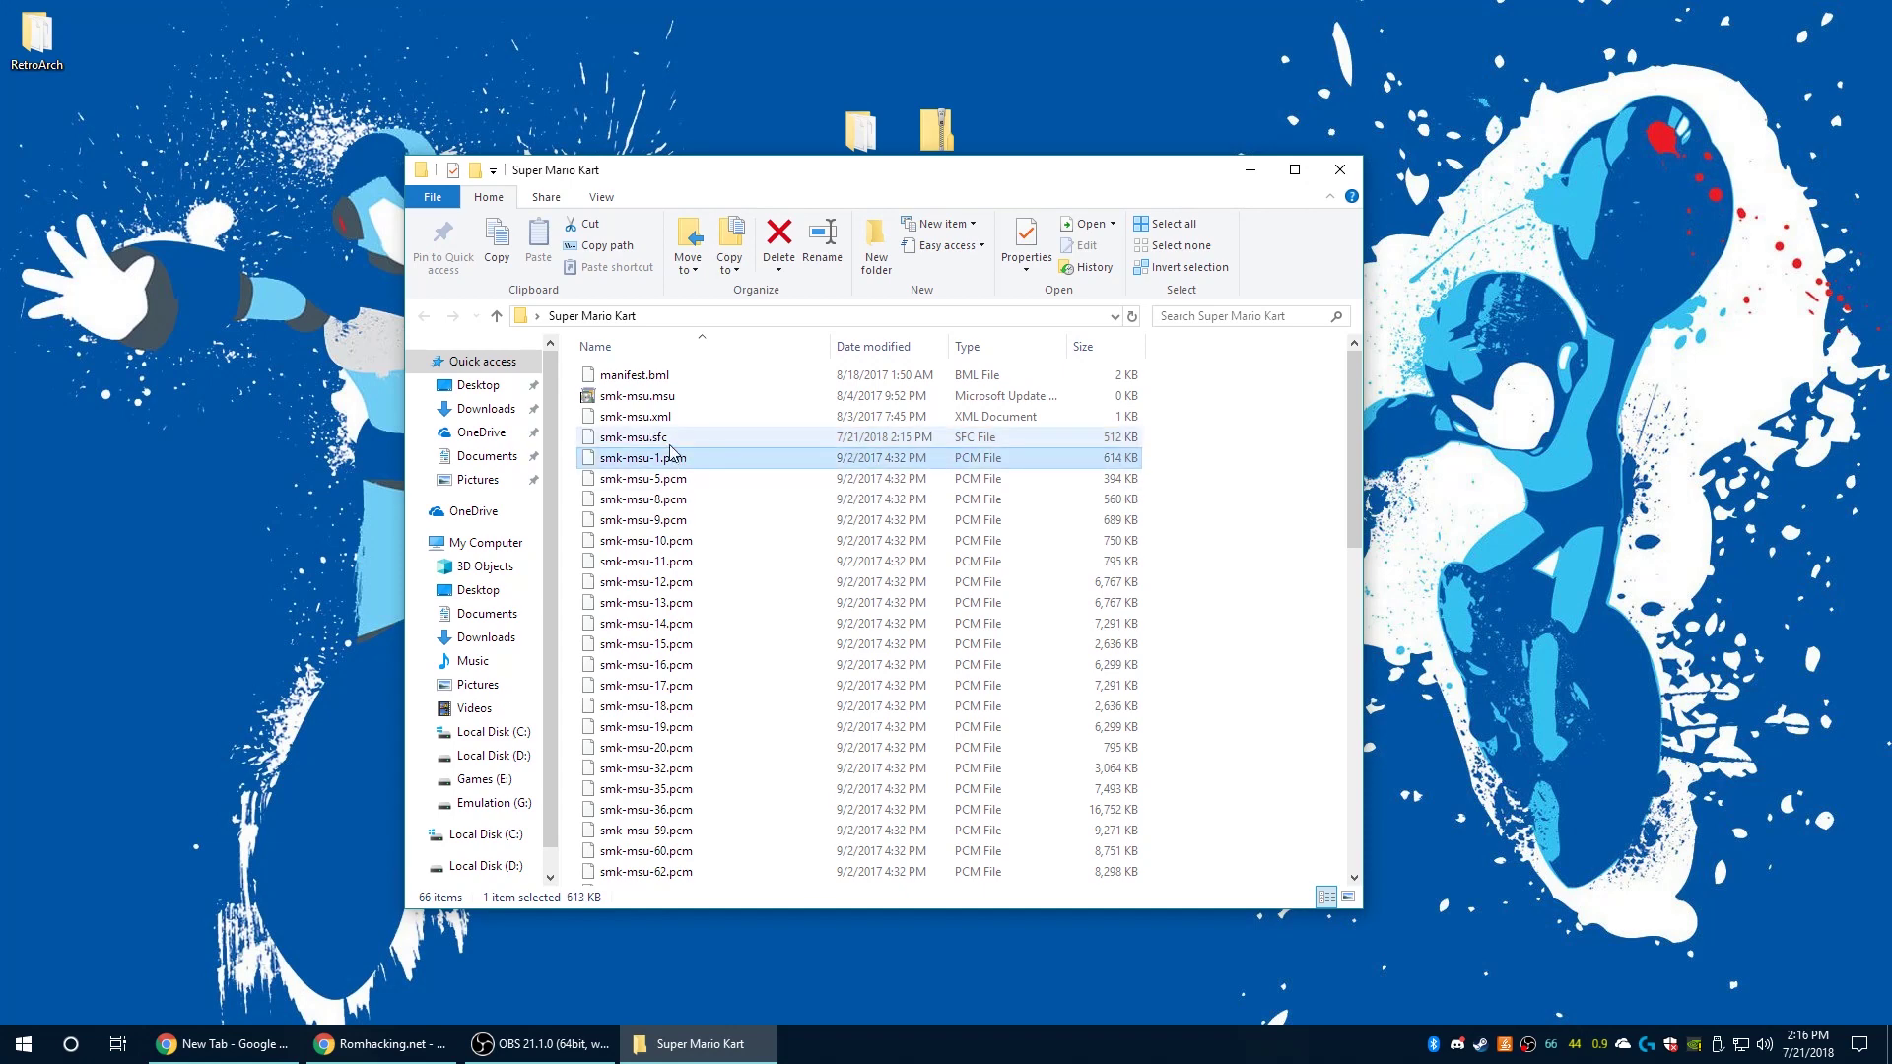
click(645, 418)
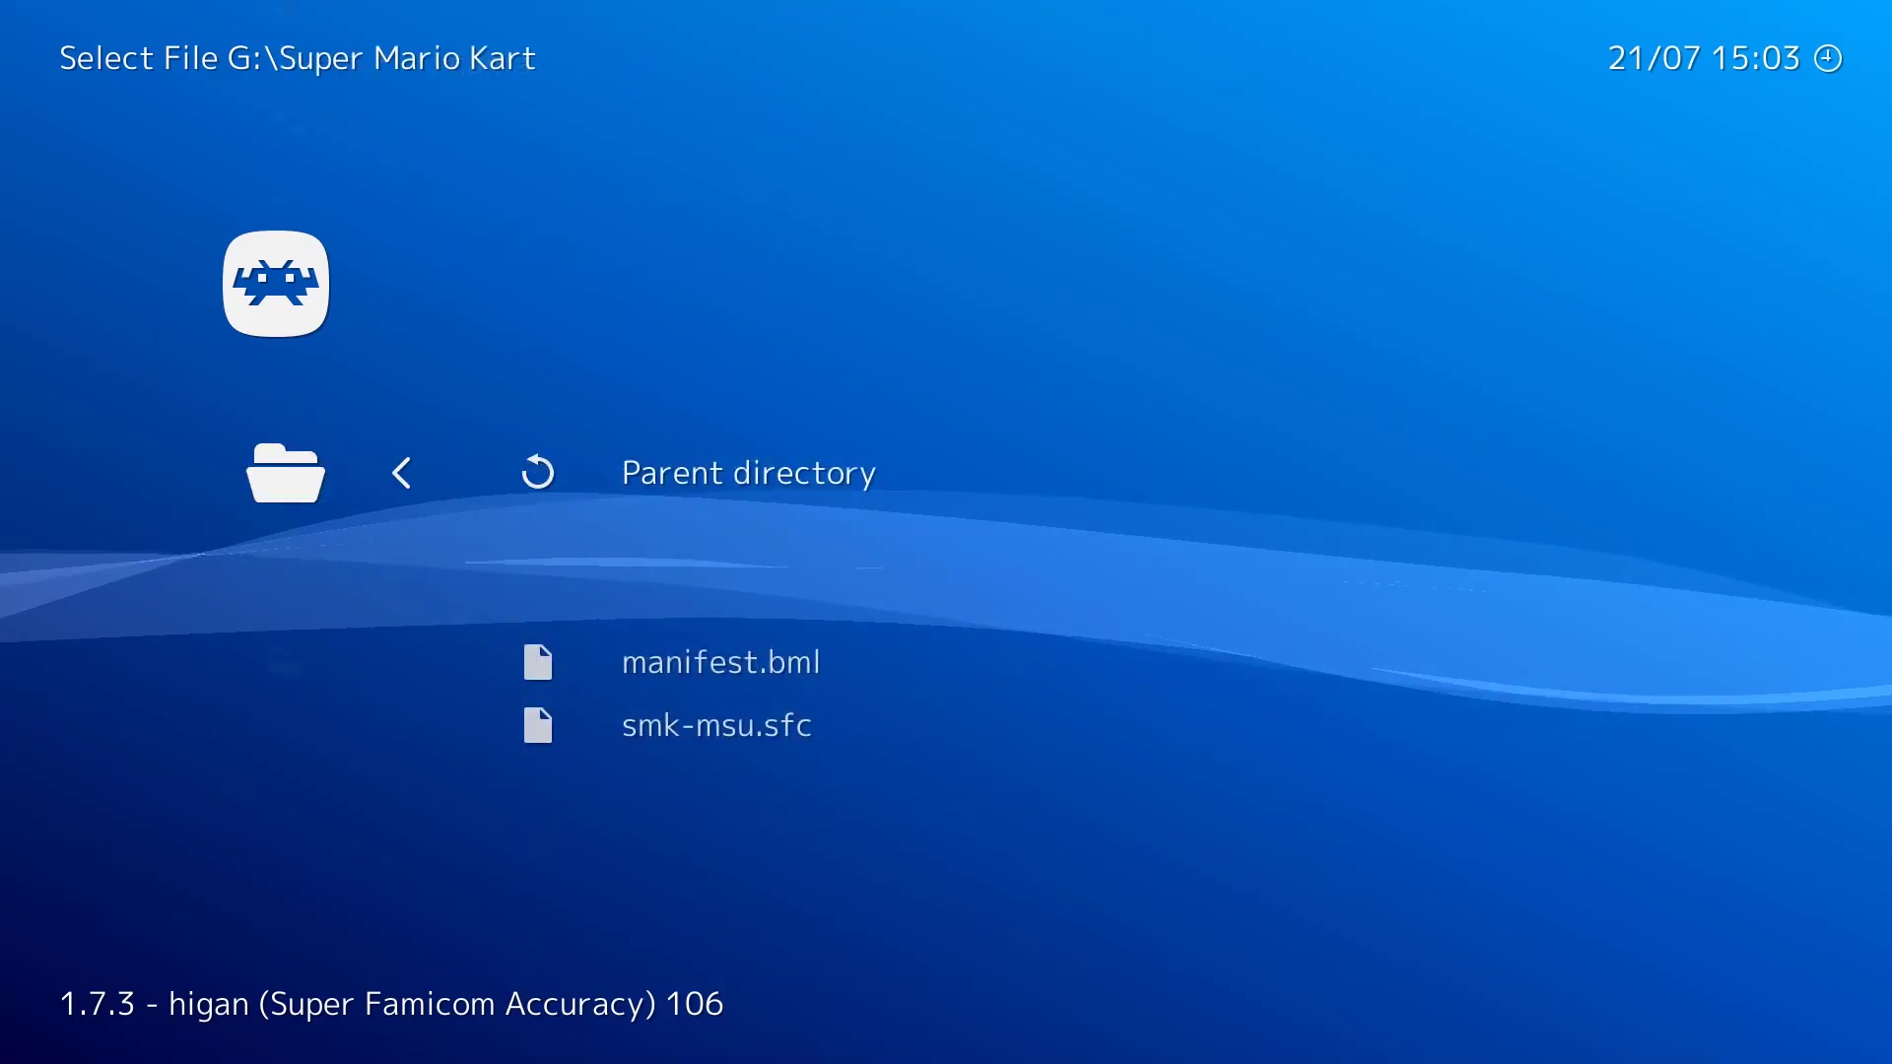
key(Down)
key(Down)
Launch smk-msu.sfc on the Snes9x core and start a 1P MARIOKART GP race at 100cc
key(Return)
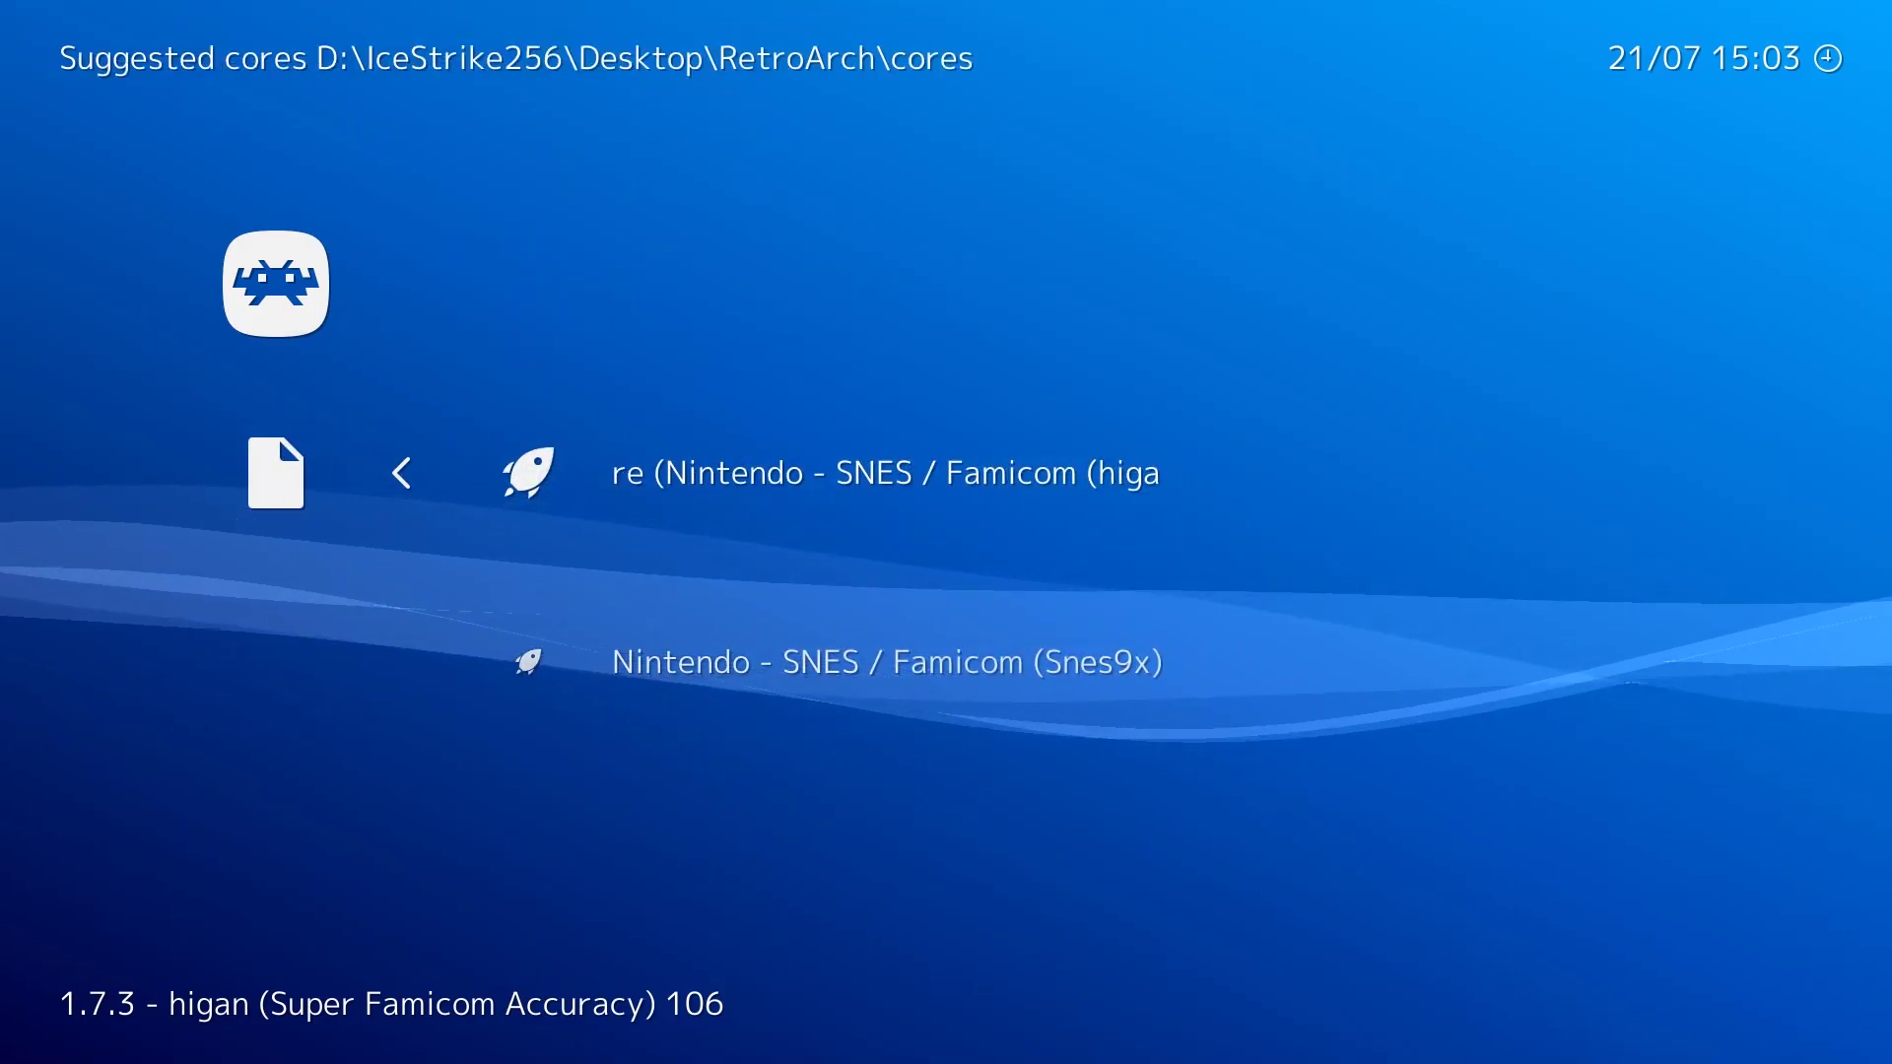
key(Down)
key(Return)
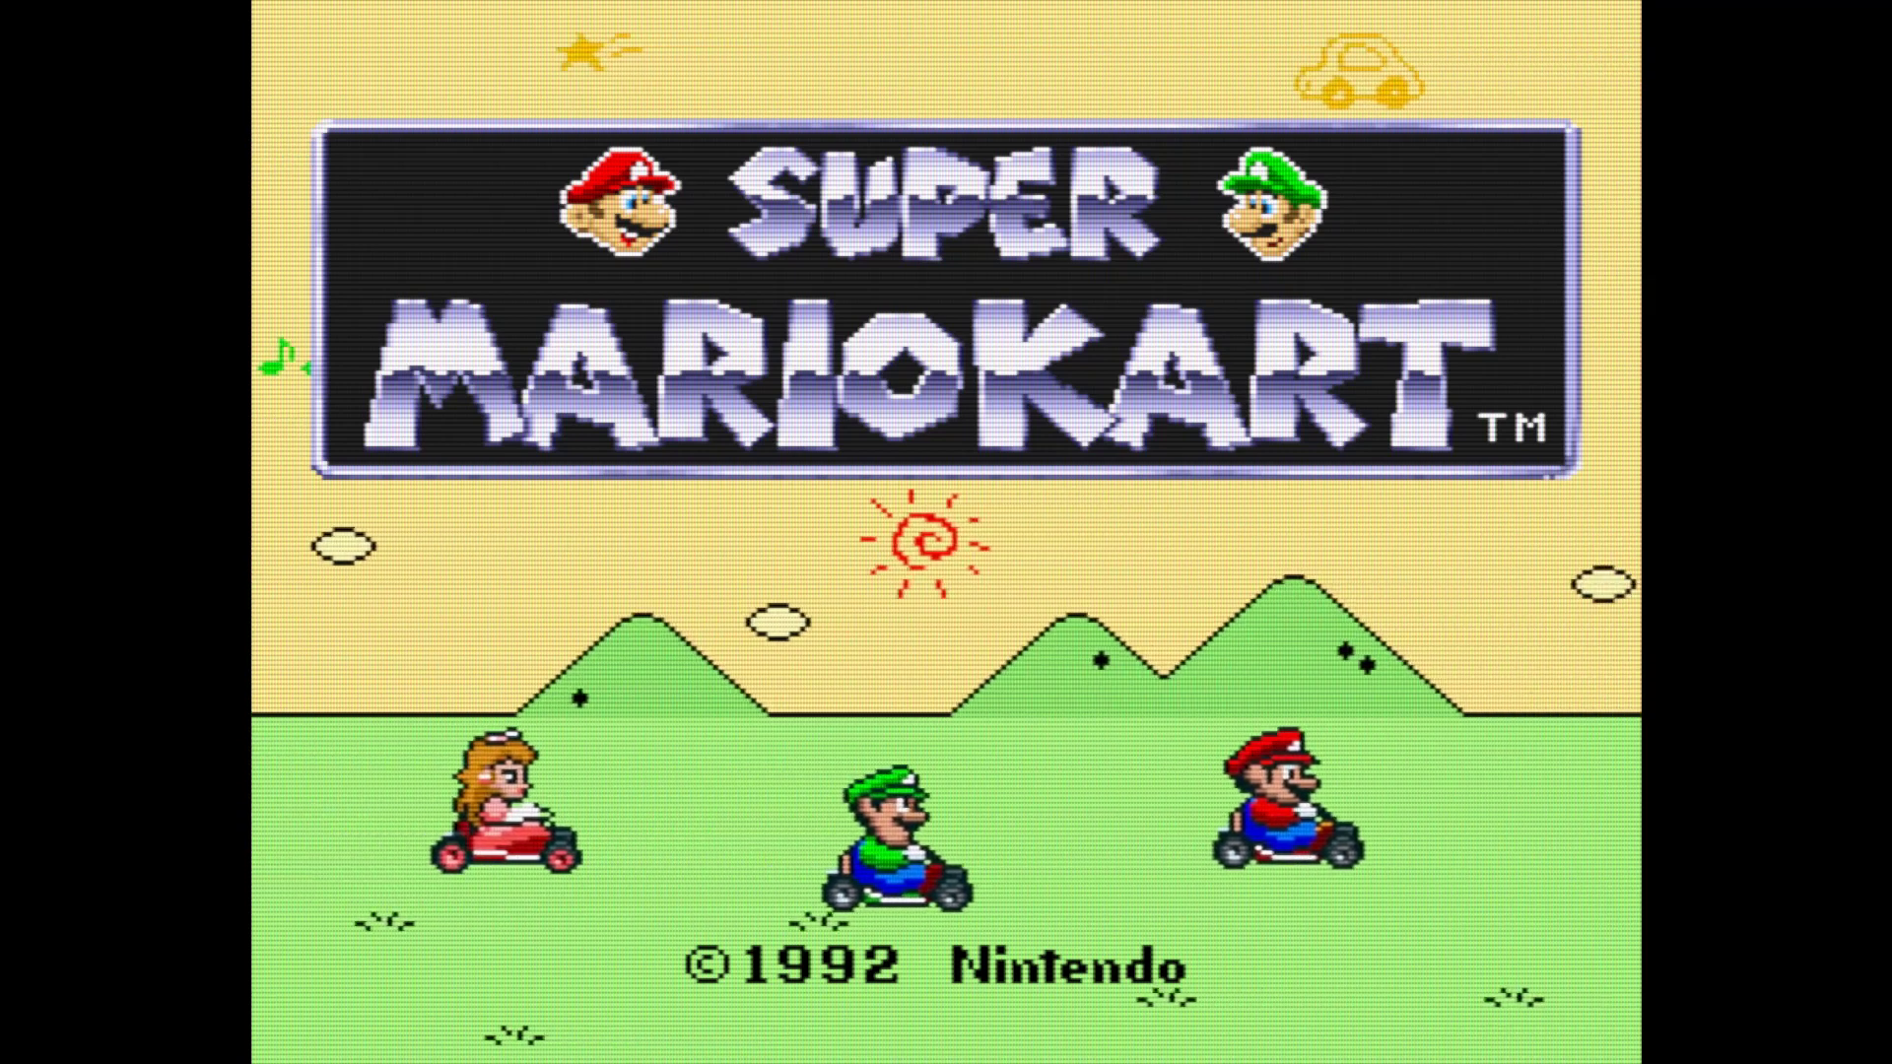
key(Return)
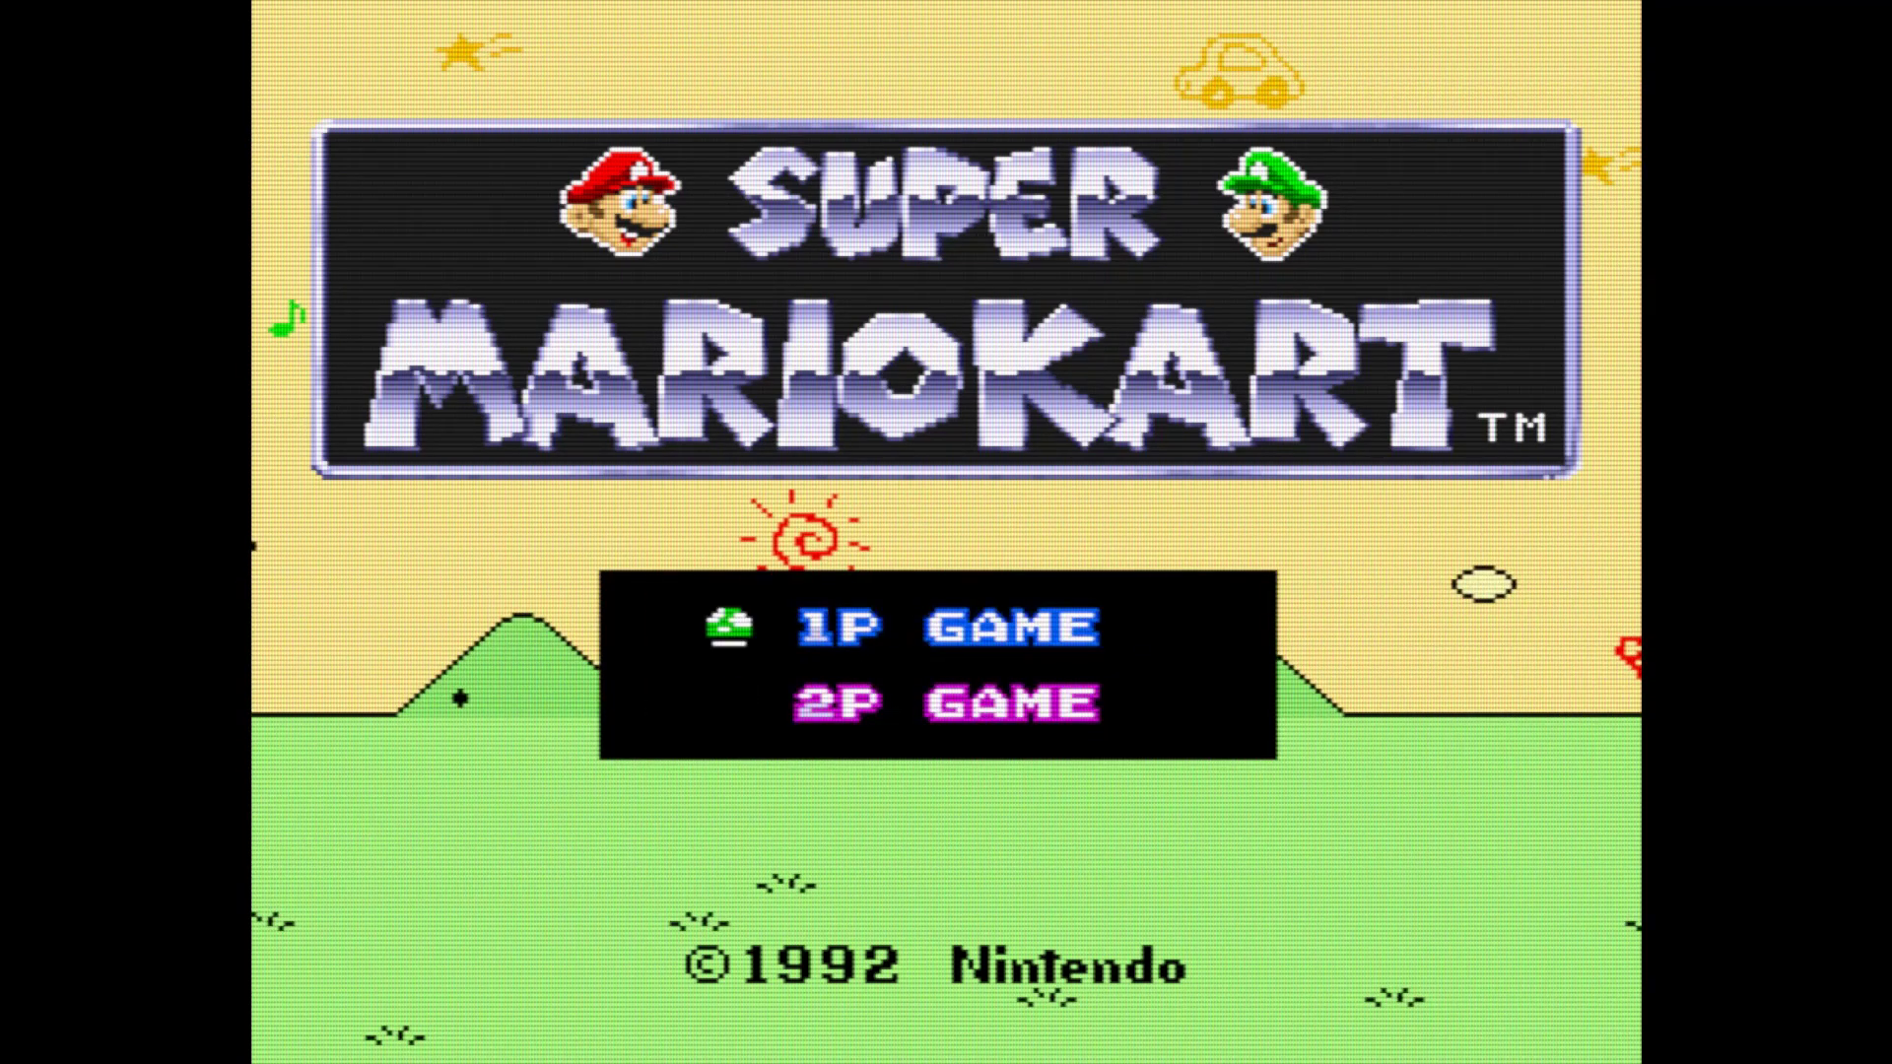
key(Return)
key(Return)
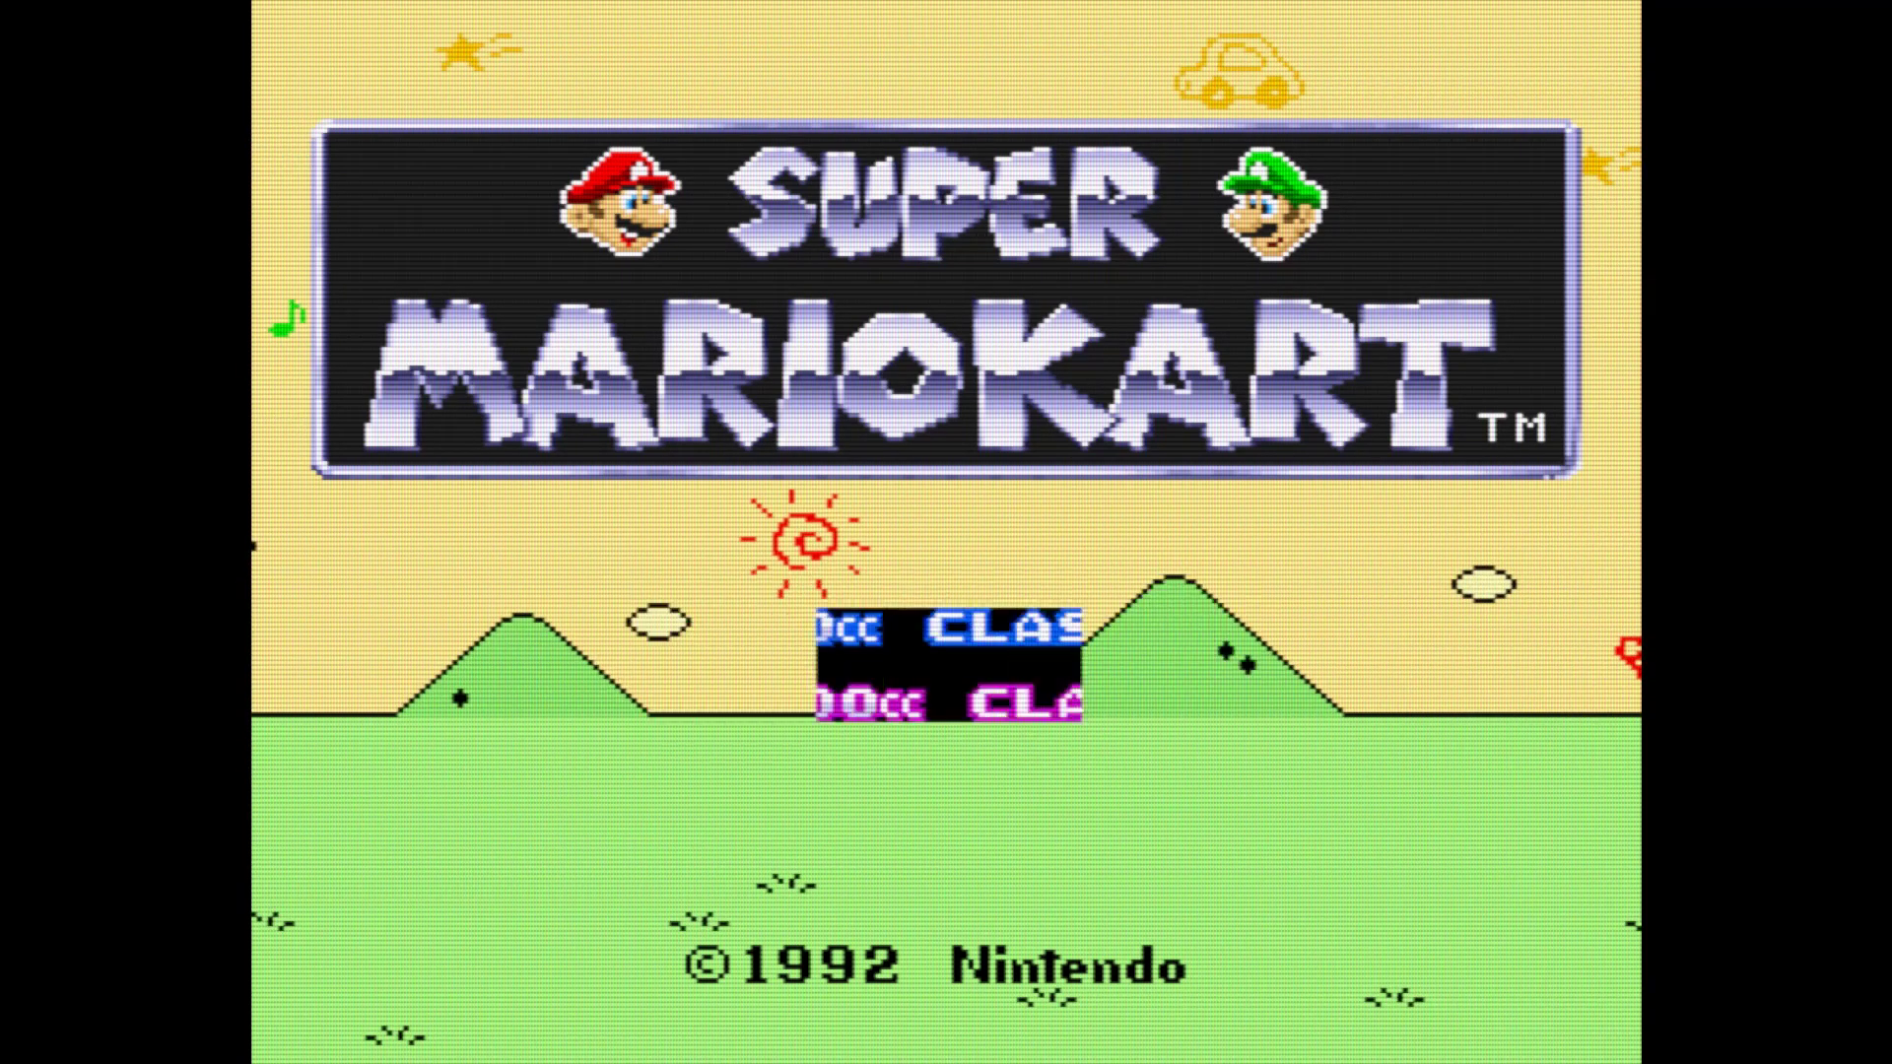
key(Down)
key(Return)
key(Return)
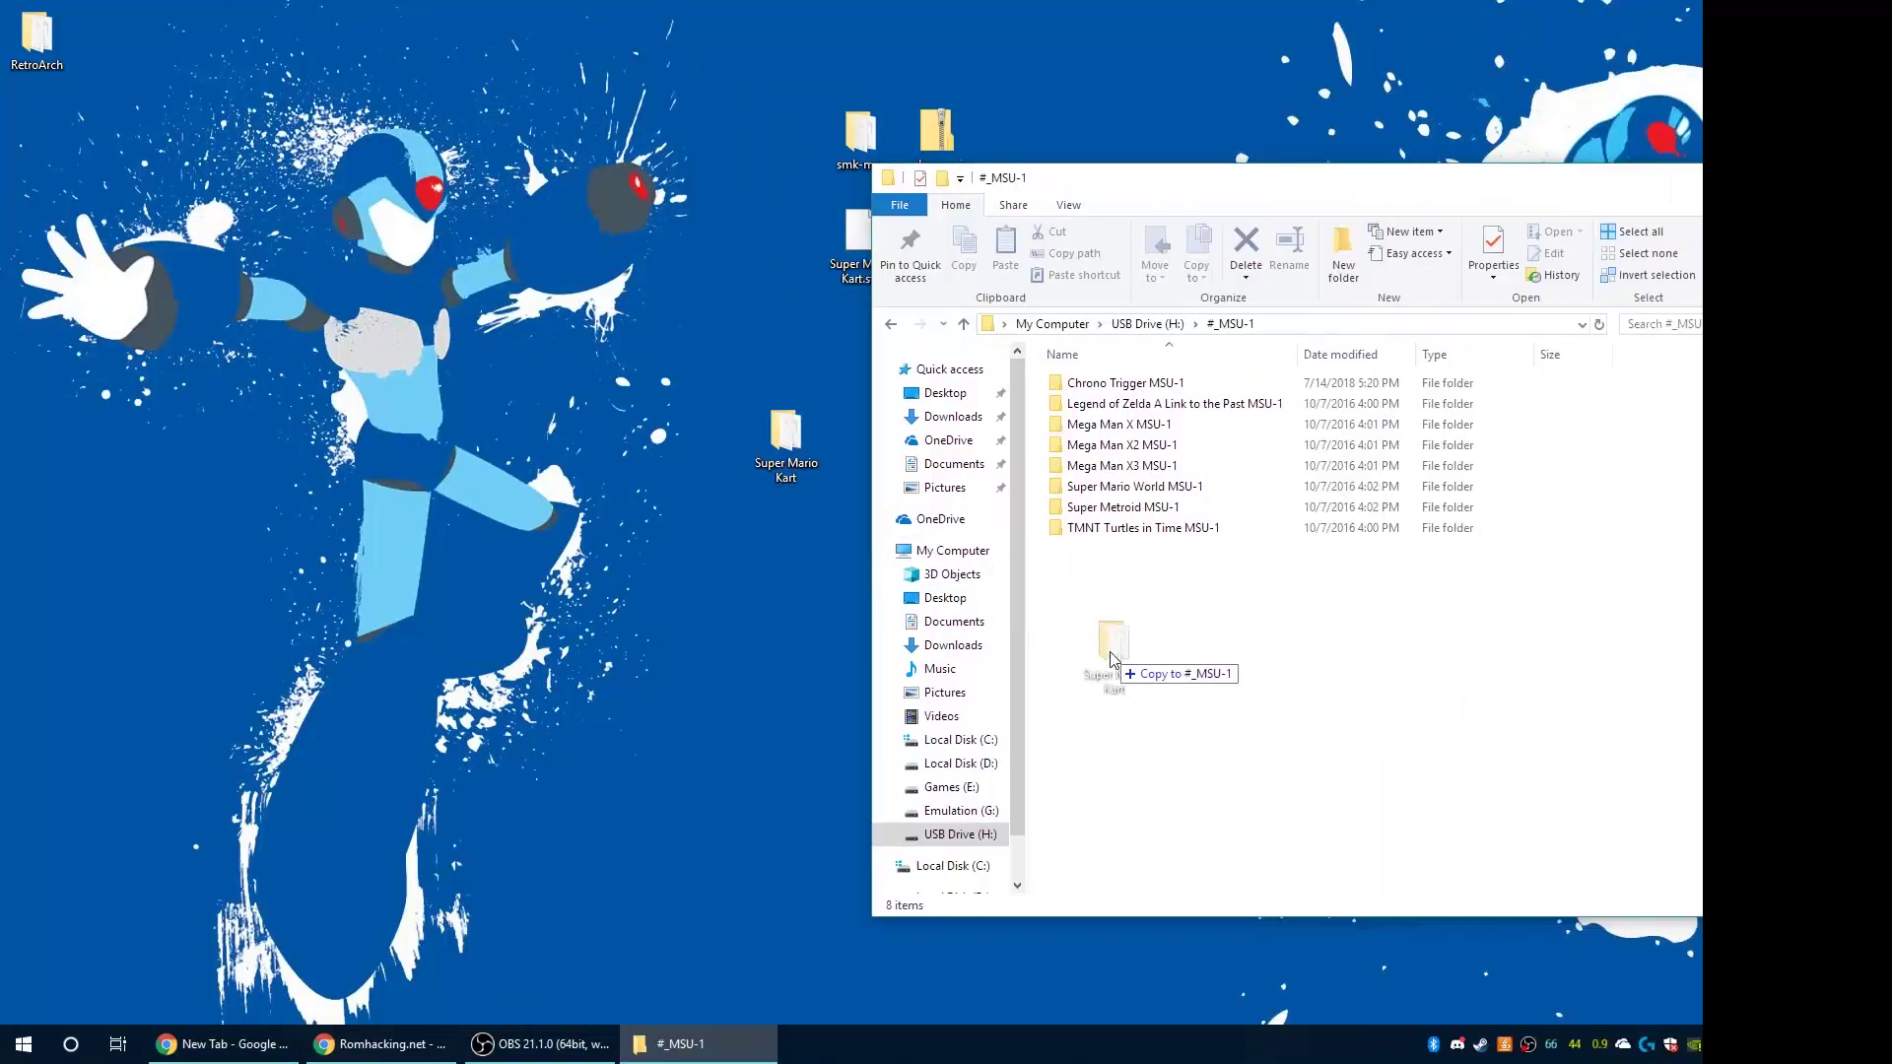
Drag the Desktop's Super Mario Kart folder into #_MSU-1 on USB Drive (H:) to copy it
drag(1110, 658, 1114, 660)
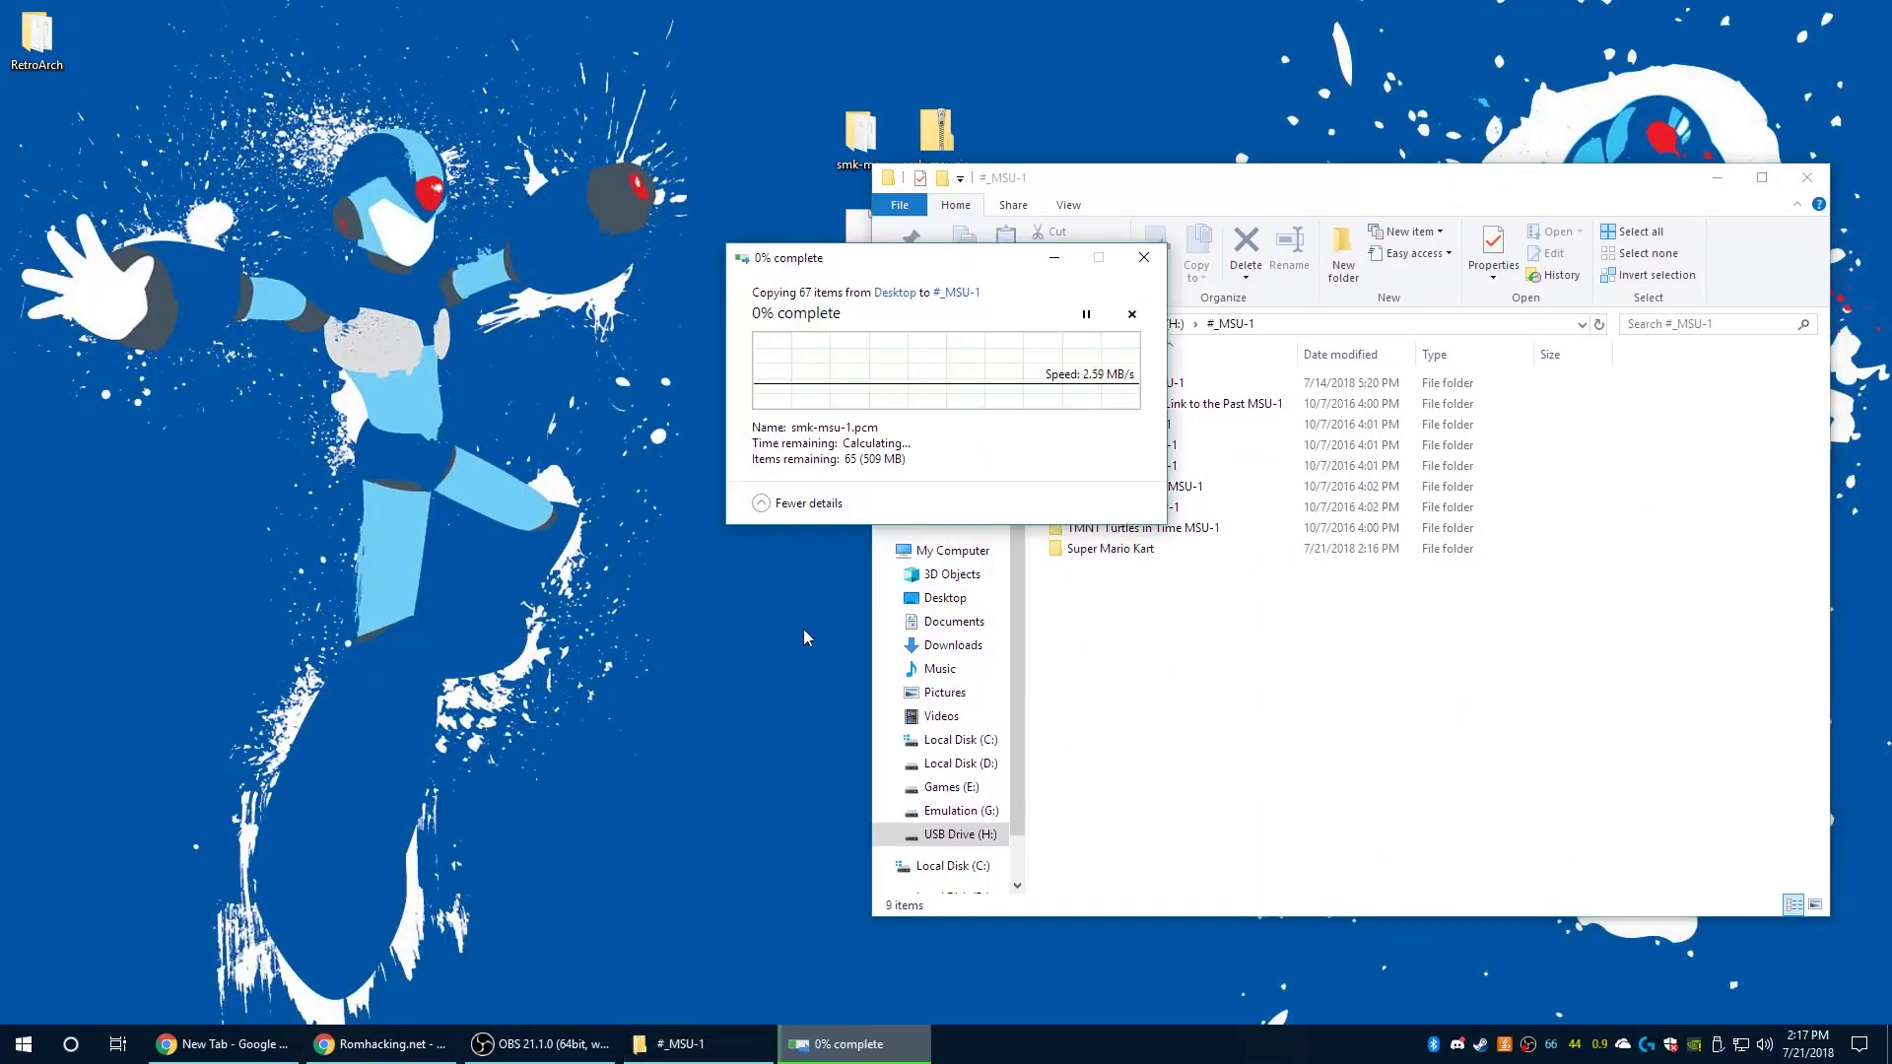